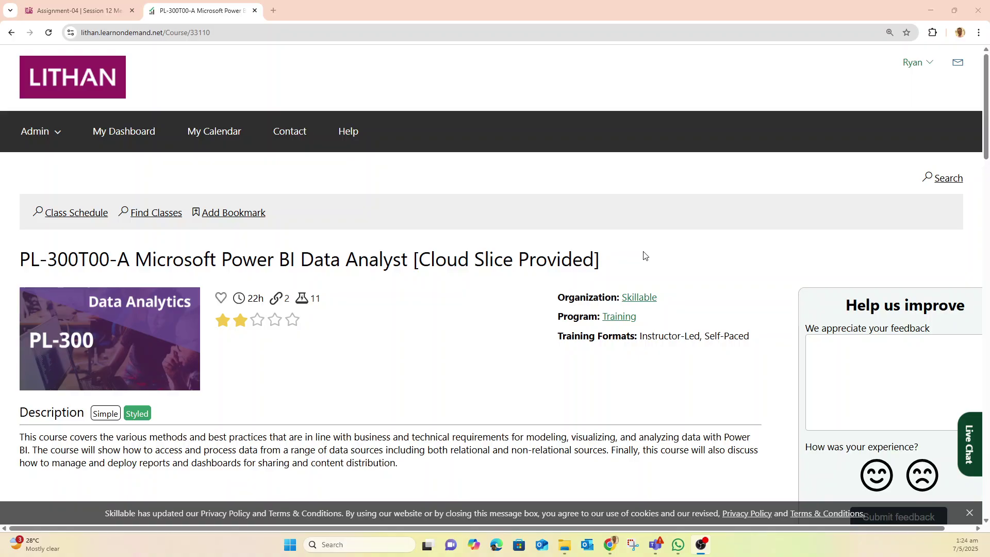
Look over the Assignment-04a and Assignment-04b pages of the Session 12 course, ending on Assignment-04a.
{"action": "left_click", "coordinate": [85, 11]}
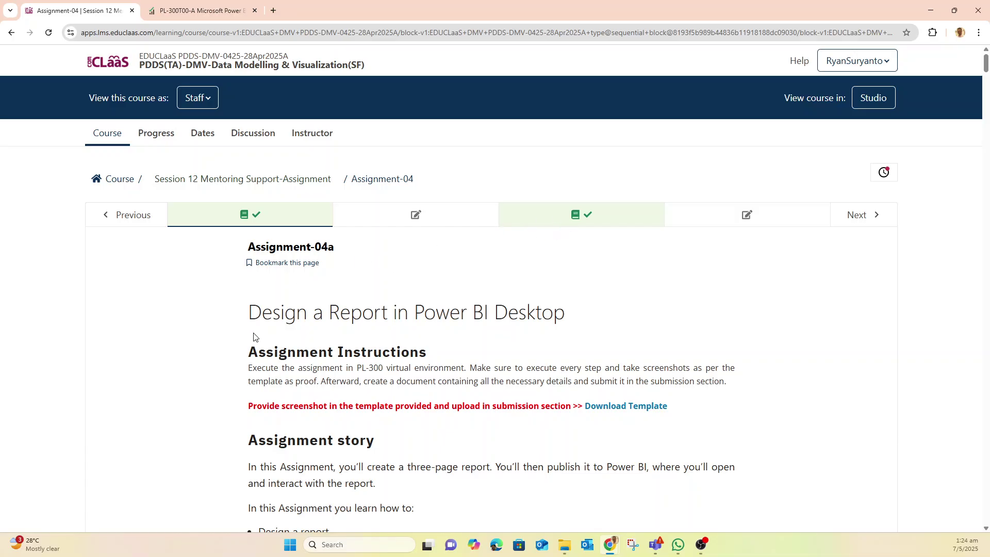
{"action": "left_click", "coordinate": [583, 217]}
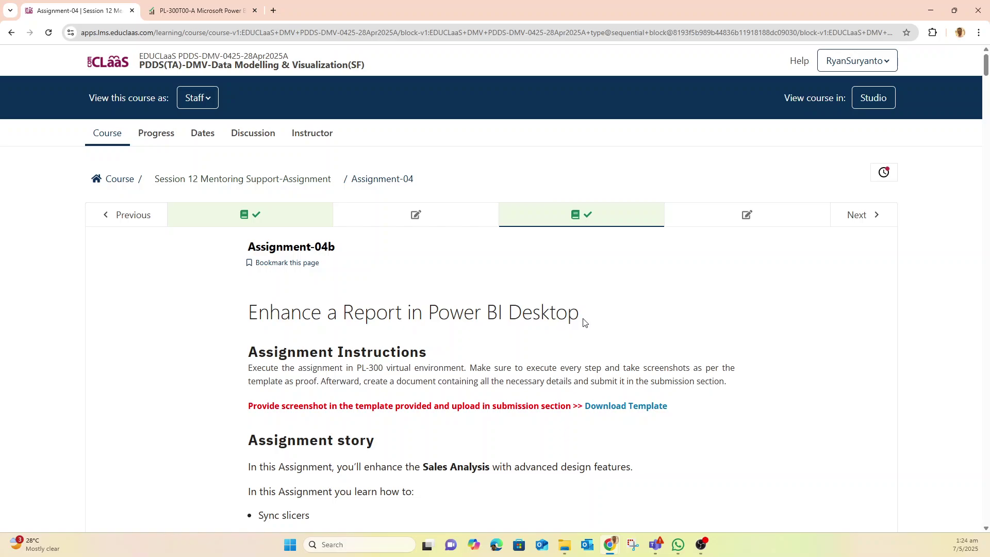
{"action": "left_click", "coordinate": [244, 217]}
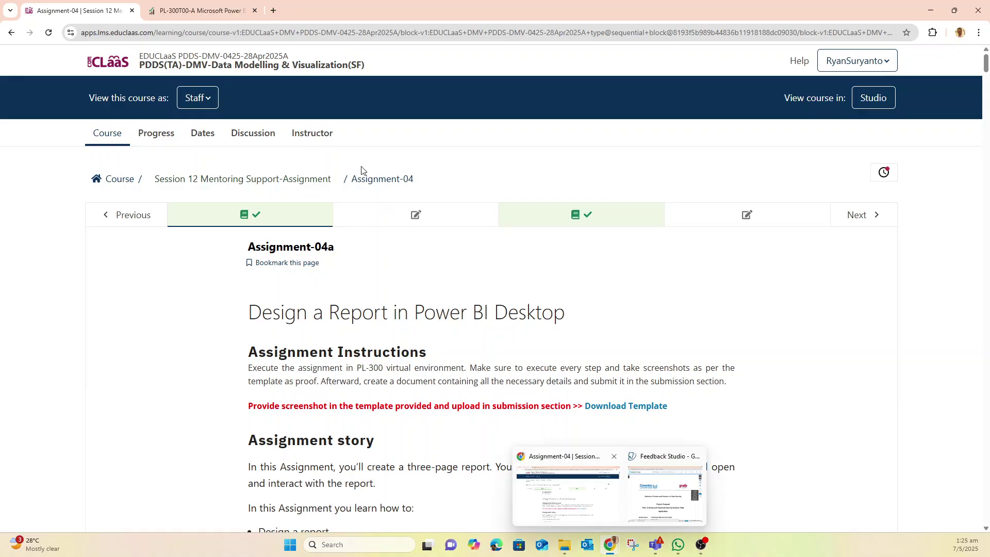
Launch the "Design a Report in Power BI Desktop" lab from the PL-300T00-A course page and minimise its setup window.
{"action": "left_click", "coordinate": [203, 11]}
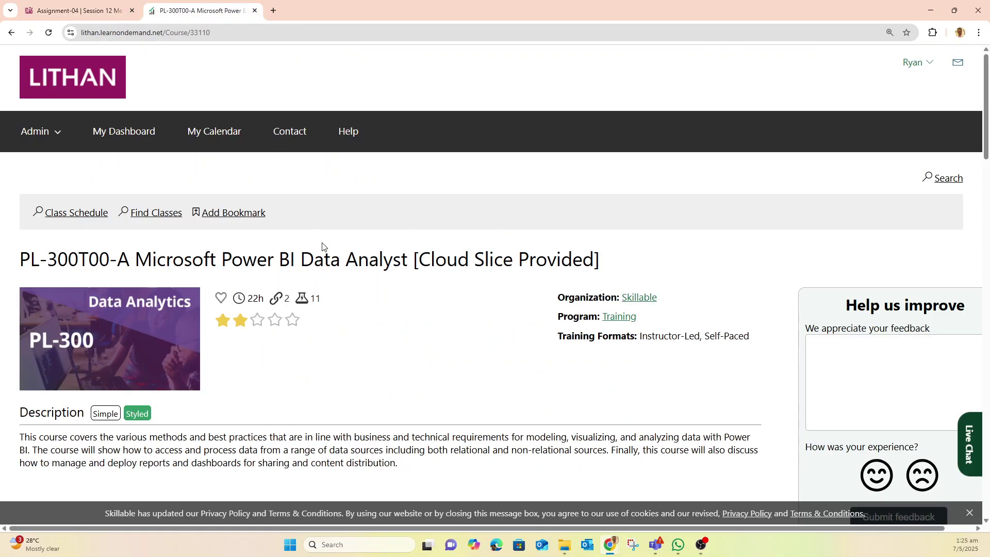
{"action": "scroll", "coordinate": [323, 247], "scroll_direction": "down", "scroll_amount": 4}
{"action": "scroll", "coordinate": [340, 211], "scroll_direction": "down", "scroll_amount": 15}
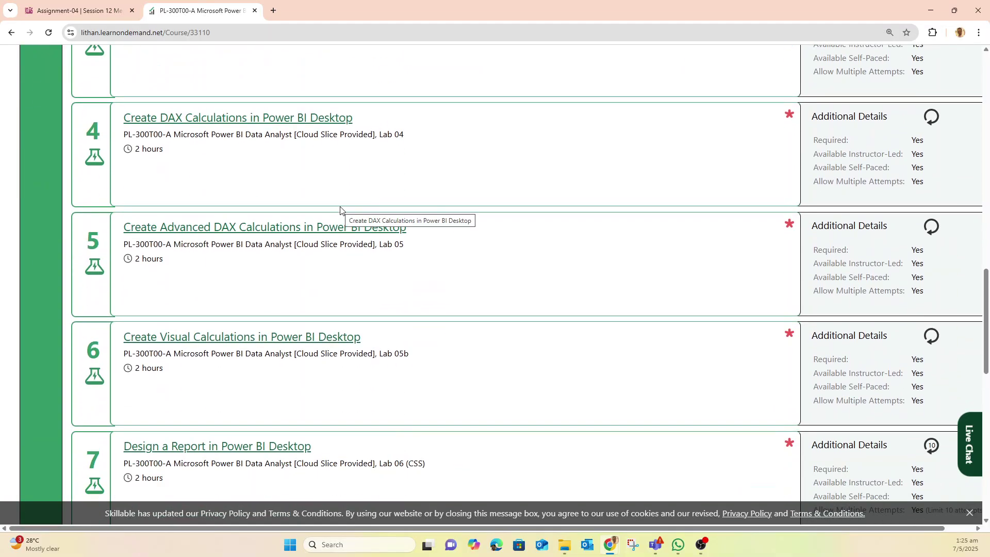
{"action": "scroll", "coordinate": [340, 210], "scroll_direction": "down", "scroll_amount": 3}
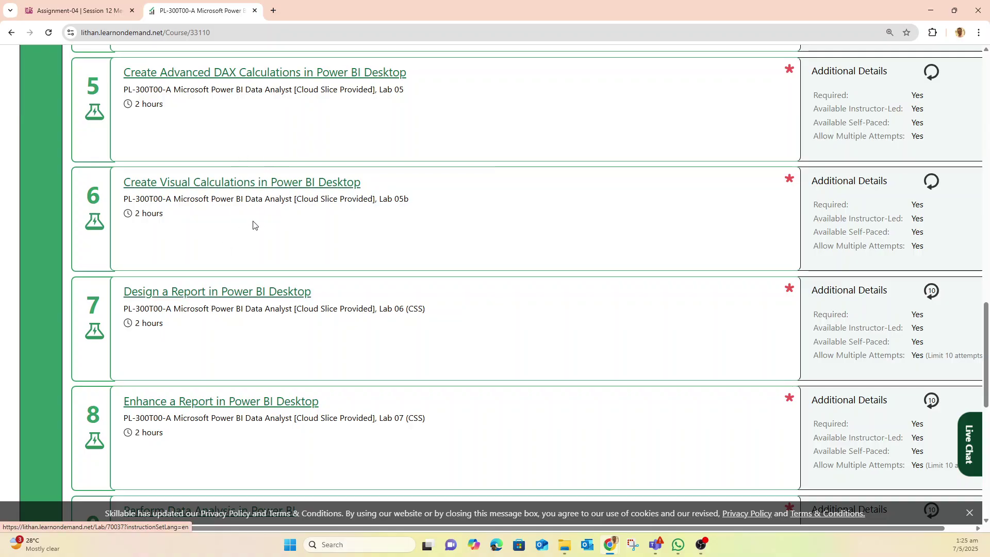
{"action": "left_click", "coordinate": [218, 293]}
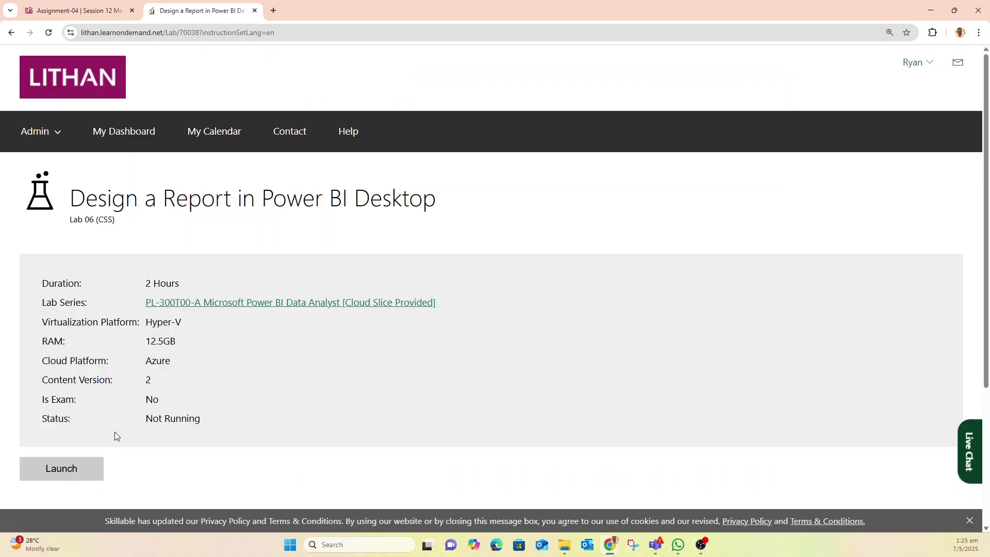
{"action": "left_click", "coordinate": [78, 468]}
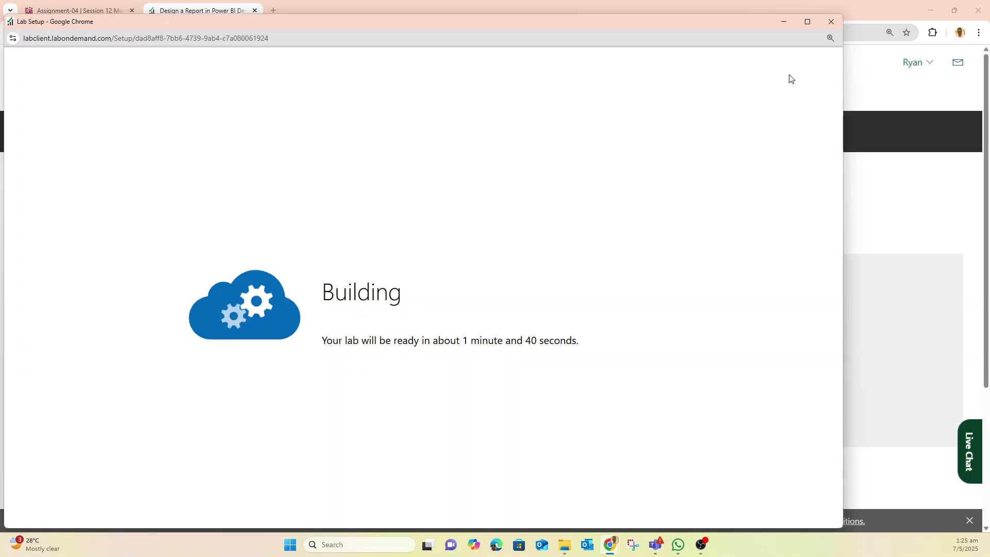
{"action": "left_click", "coordinate": [782, 24]}
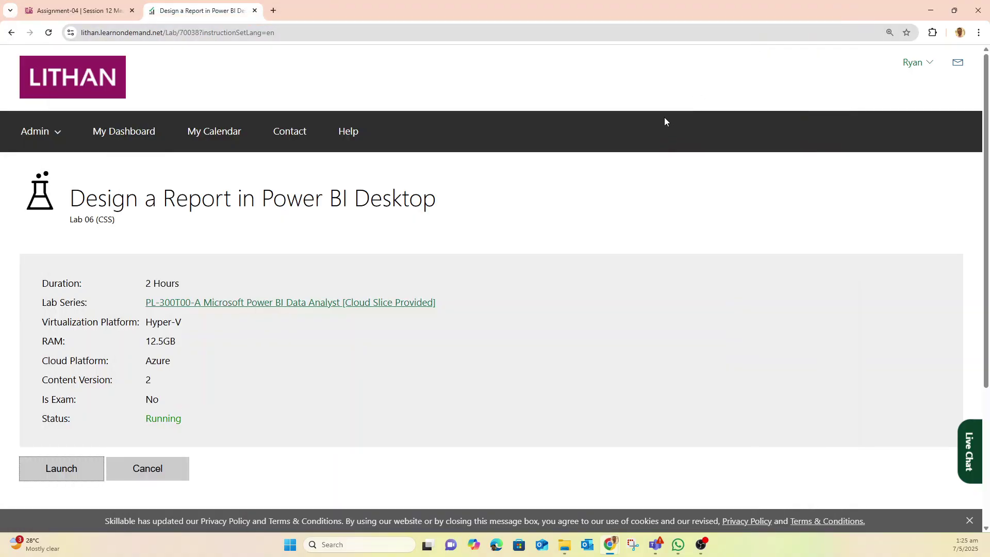
Open SAMPLE_yourname_Assignment_4a_Submission.docx from the Assignments folder of 20250428-PDDS-DMV-0425 in File Explorer.
{"action": "left_click", "coordinate": [87, 12]}
{"action": "scroll", "coordinate": [517, 332], "scroll_direction": "down", "scroll_amount": 4}
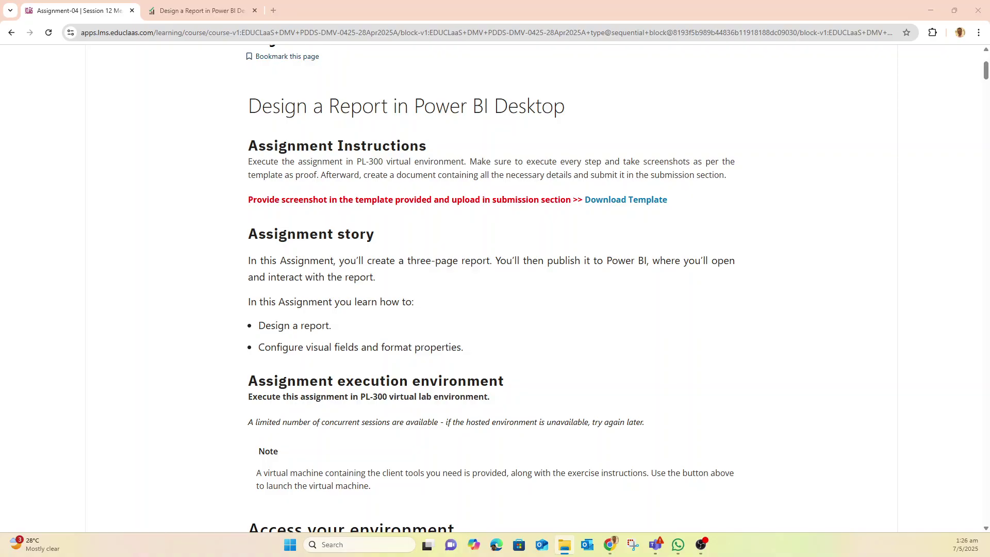
{"action": "left_click_drag", "start_coordinate": [0, 43], "coordinate": [694, 70]}
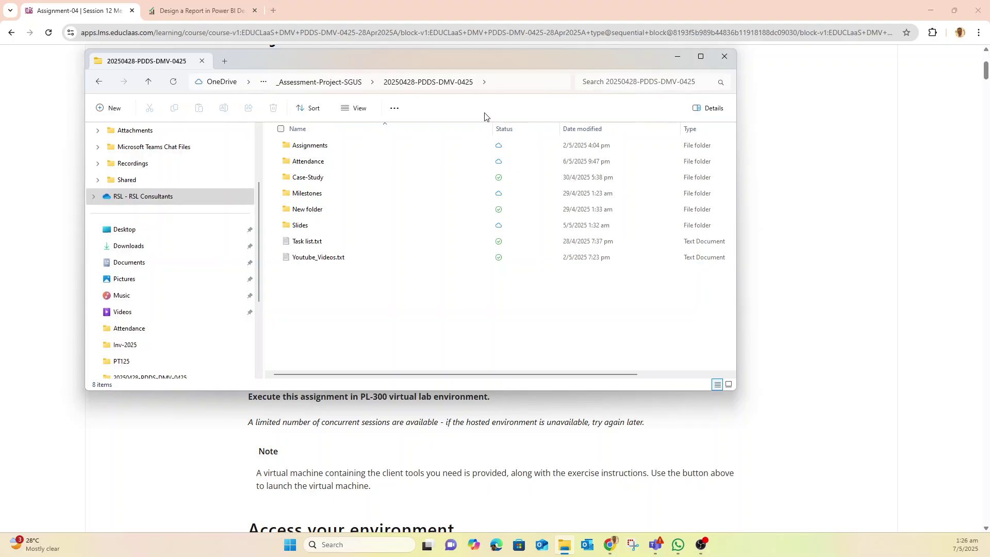
{"action": "left_click", "coordinate": [700, 57]}
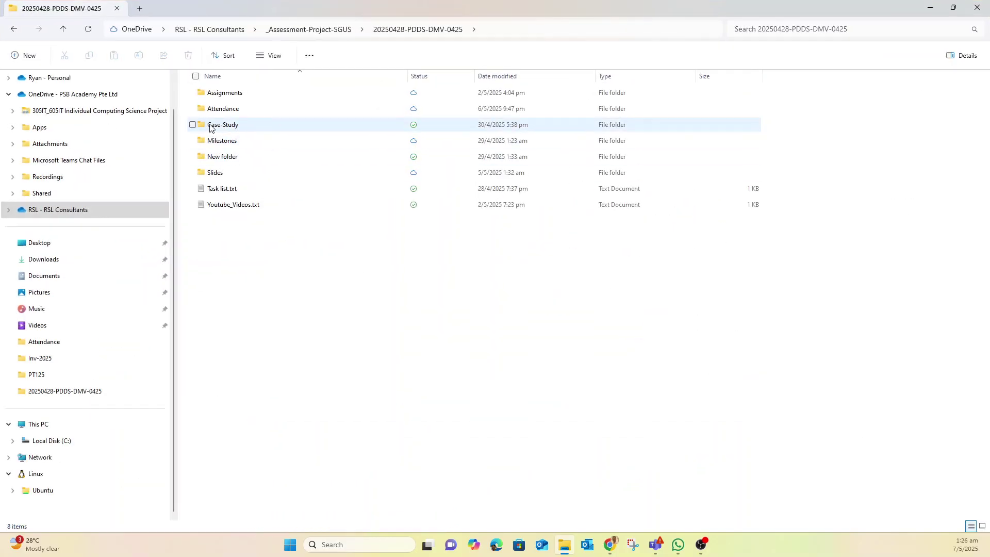
{"action": "left_click", "coordinate": [217, 95]}
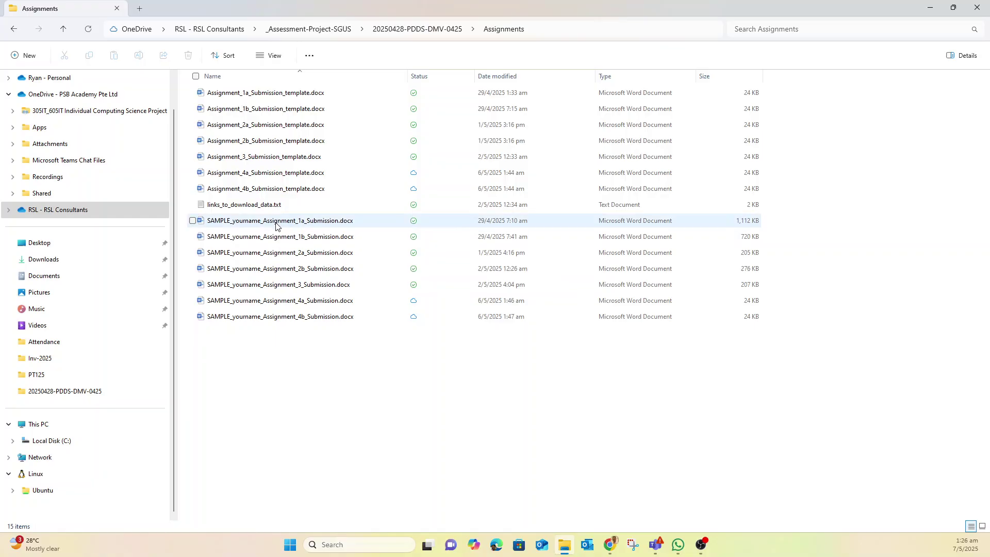
{"action": "left_click", "coordinate": [299, 300]}
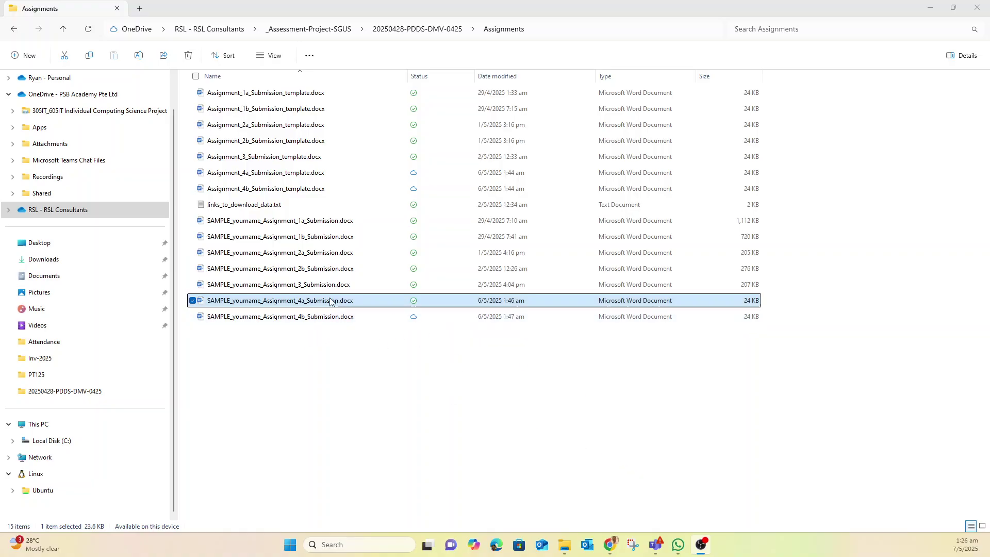
{"action": "left_click", "coordinate": [317, 285]}
{"action": "left_click", "coordinate": [317, 302]}
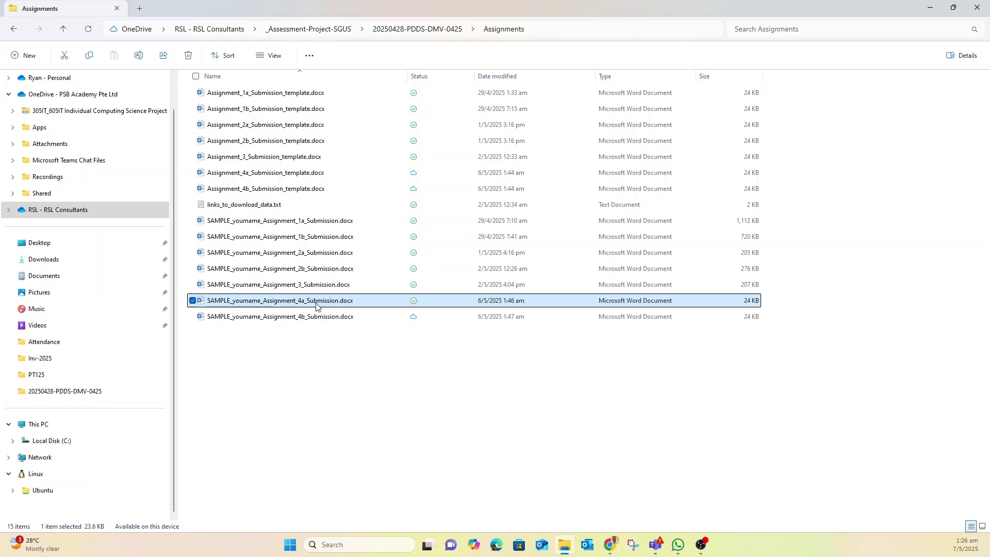
{"action": "double_click", "coordinate": [315, 302]}
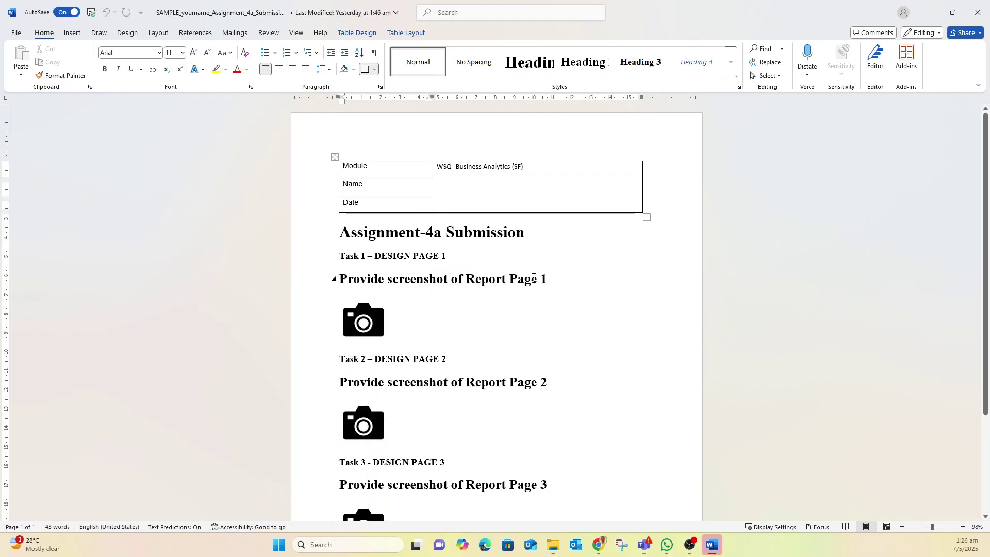
Review the screenshots required in the Assignment-4a submission document, then return to the assignment page in the browser.
{"action": "scroll", "coordinate": [500, 416], "scroll_direction": "down", "scroll_amount": 3}
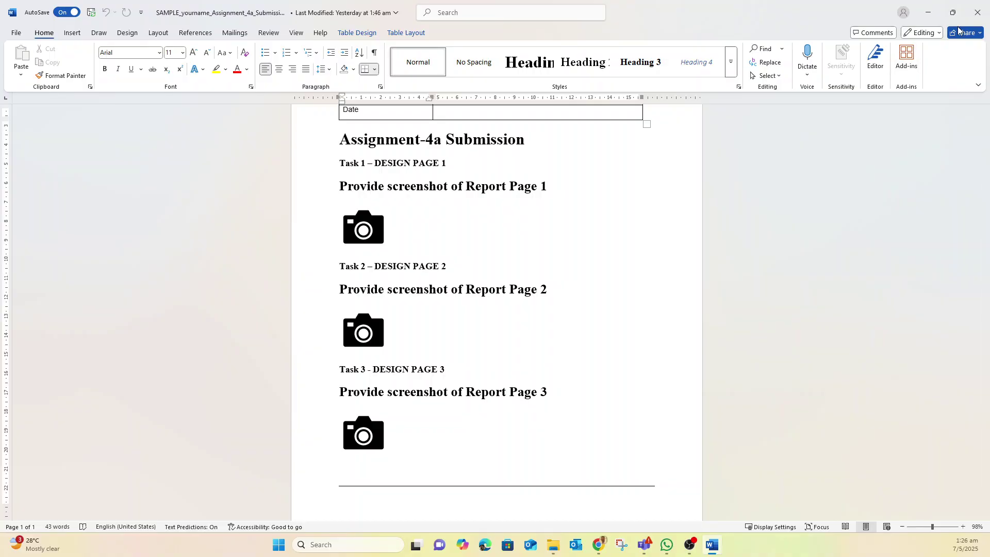
{"action": "left_click", "coordinate": [924, 10]}
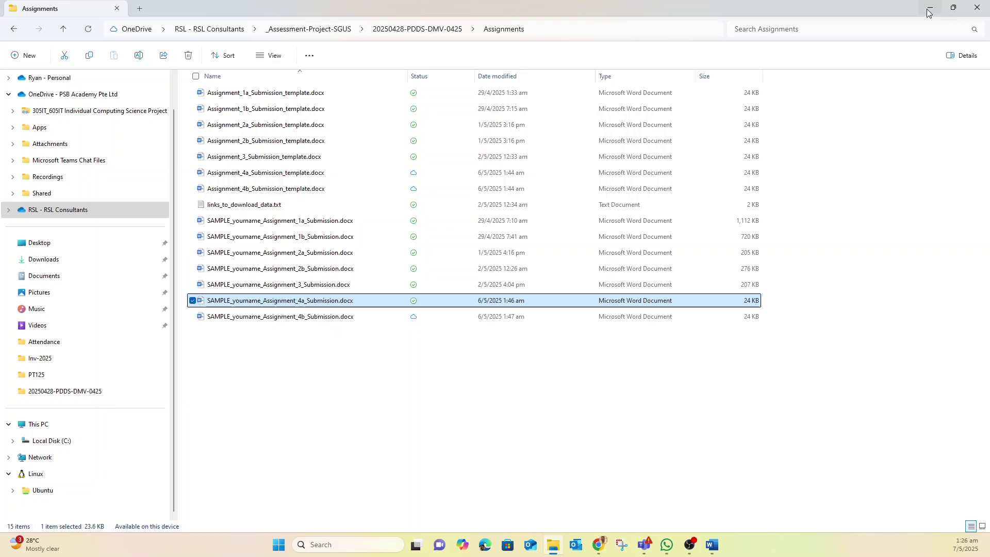
{"action": "left_click", "coordinate": [929, 8]}
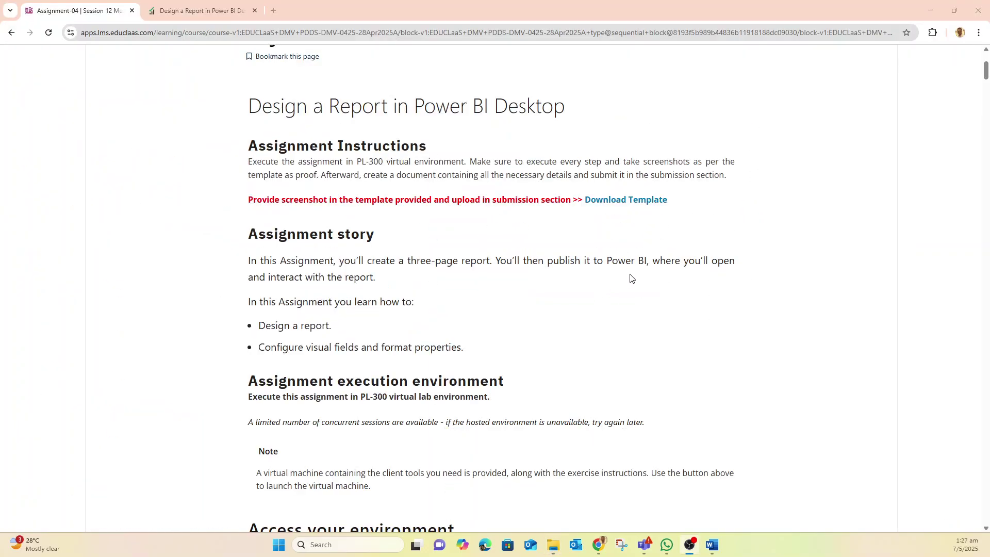
Copy the 06-design-report.zip download URL from the assignment's Get started section.
{"action": "scroll", "coordinate": [632, 279], "scroll_direction": "down", "scroll_amount": 2}
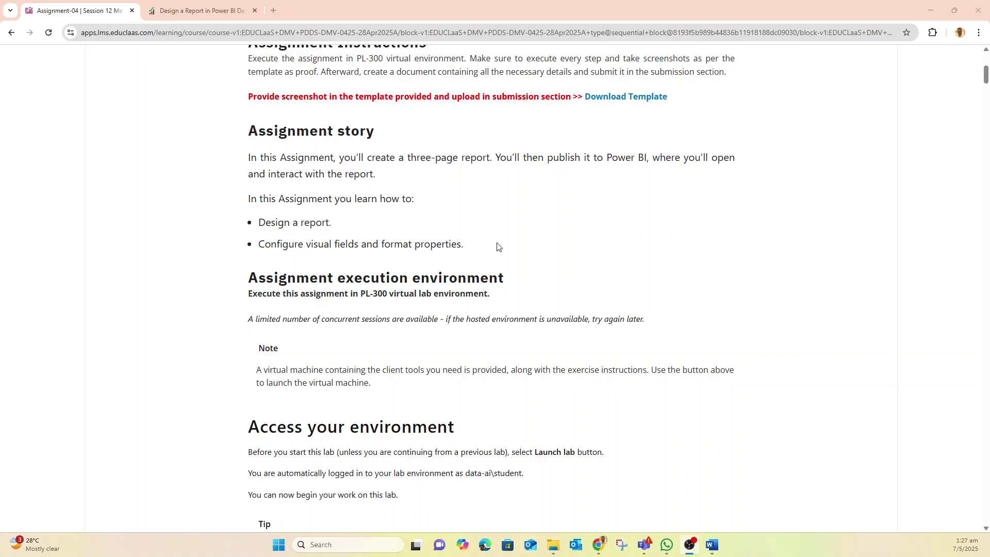
{"action": "scroll", "coordinate": [498, 247], "scroll_direction": "down", "scroll_amount": 5}
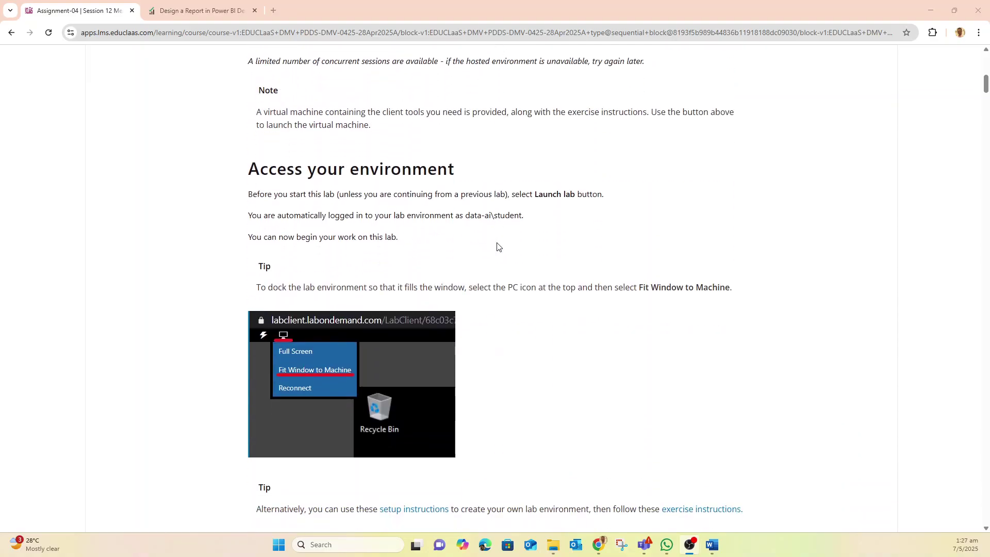
{"action": "scroll", "coordinate": [382, 269], "scroll_direction": "down", "scroll_amount": 5}
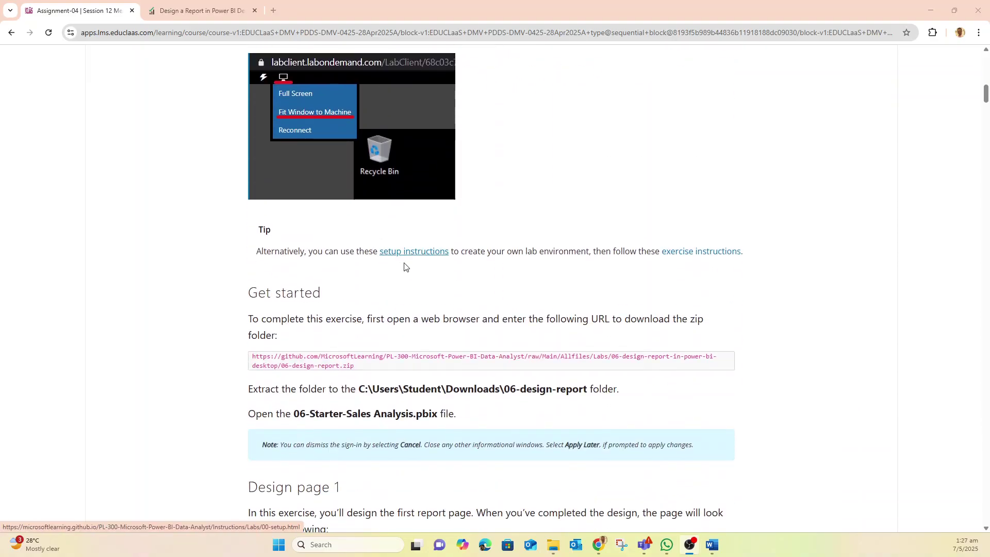
{"action": "left_click_drag", "start_coordinate": [356, 367], "coordinate": [248, 360]}
{"action": "right_click", "coordinate": [276, 363]}
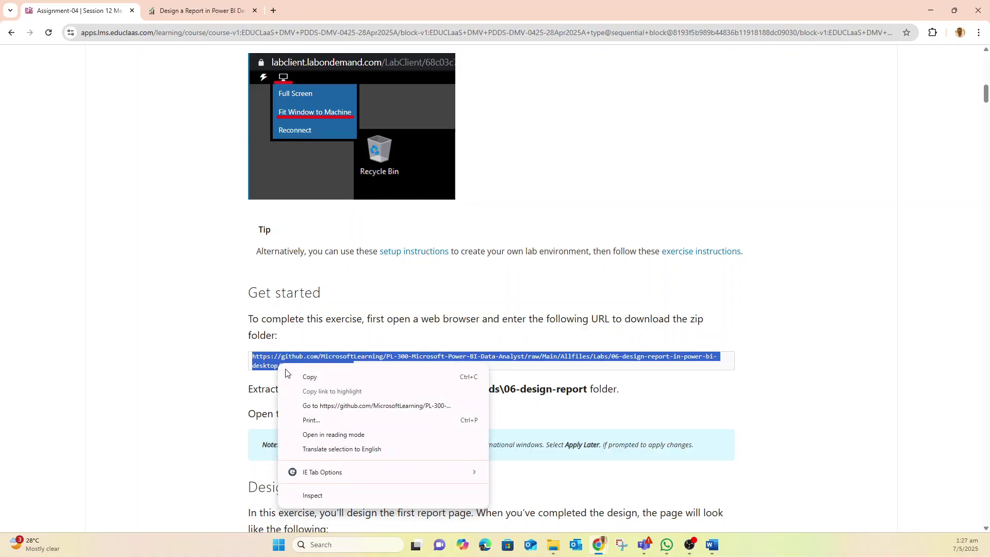
{"action": "left_click", "coordinate": [308, 377]}
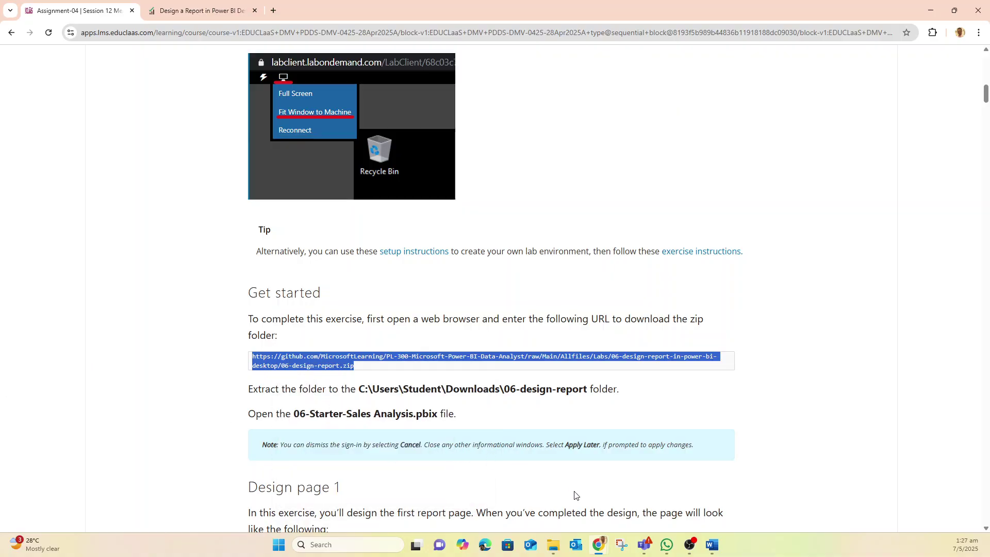
Switch to the lab window, maximise it and sign in to the virtual machine with the account password from the lab resources.
{"action": "mouse_move", "coordinate": [600, 545]}
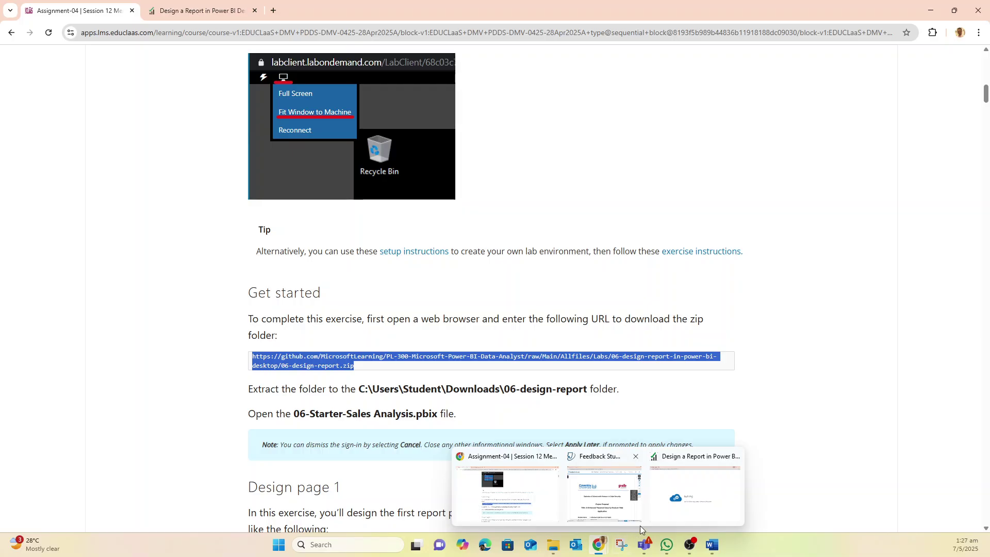
{"action": "left_click", "coordinate": [667, 508]}
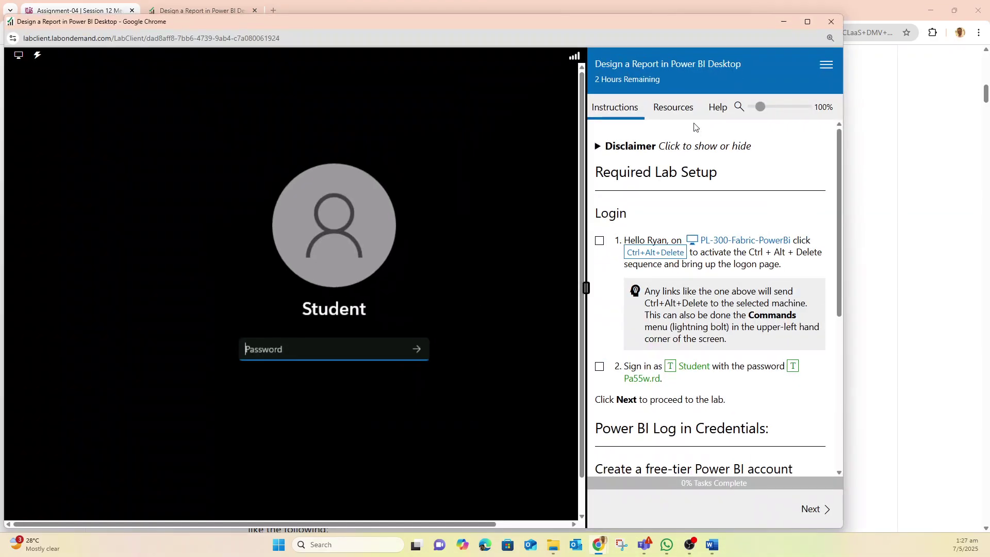
{"action": "left_click", "coordinate": [807, 22]}
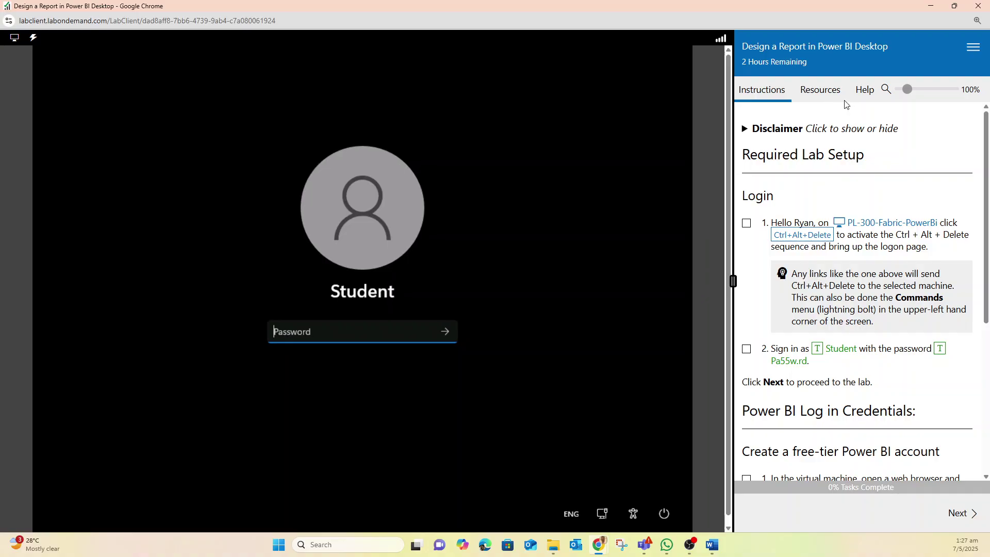
{"action": "left_click", "coordinate": [822, 95]}
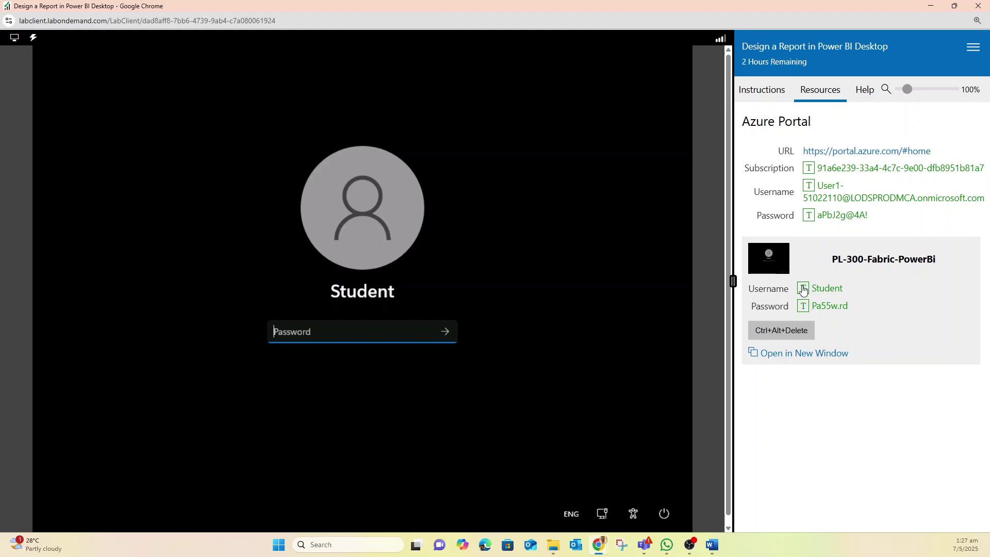
{"action": "left_click", "coordinate": [802, 307]}
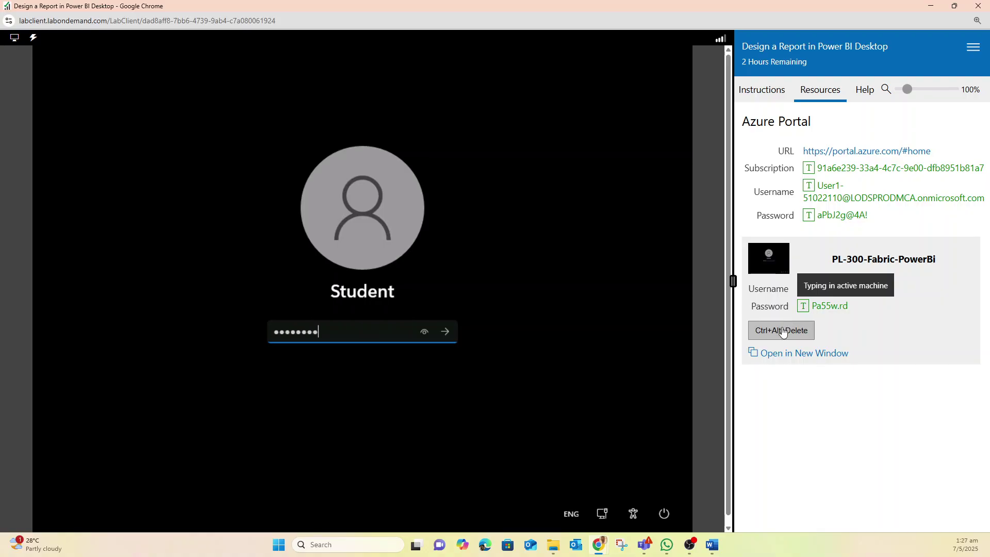
{"action": "left_click", "coordinate": [446, 333]}
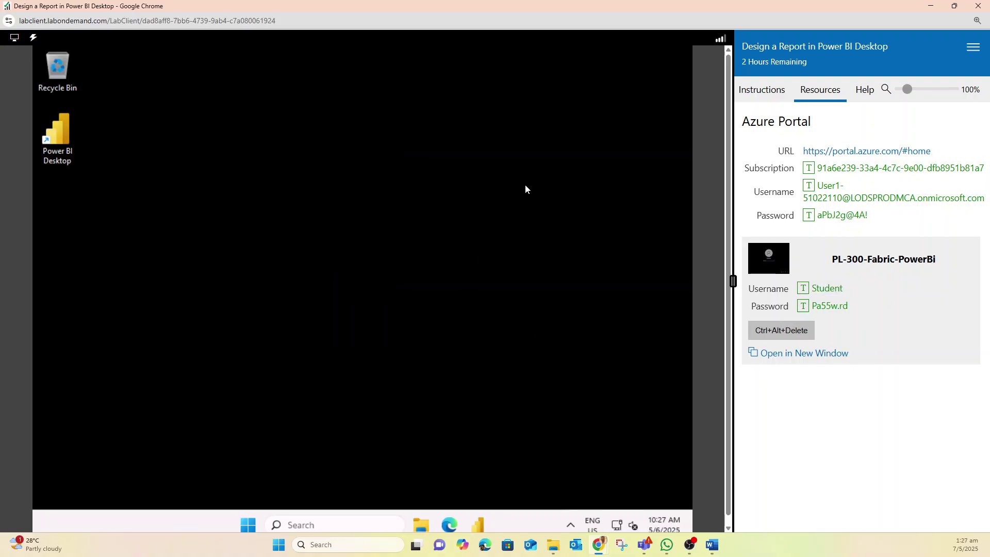
Split the lab instructions into a separate window and minimise it so the virtual machine fills the view.
{"action": "left_click", "coordinate": [973, 48]}
{"action": "left_click", "coordinate": [928, 98]}
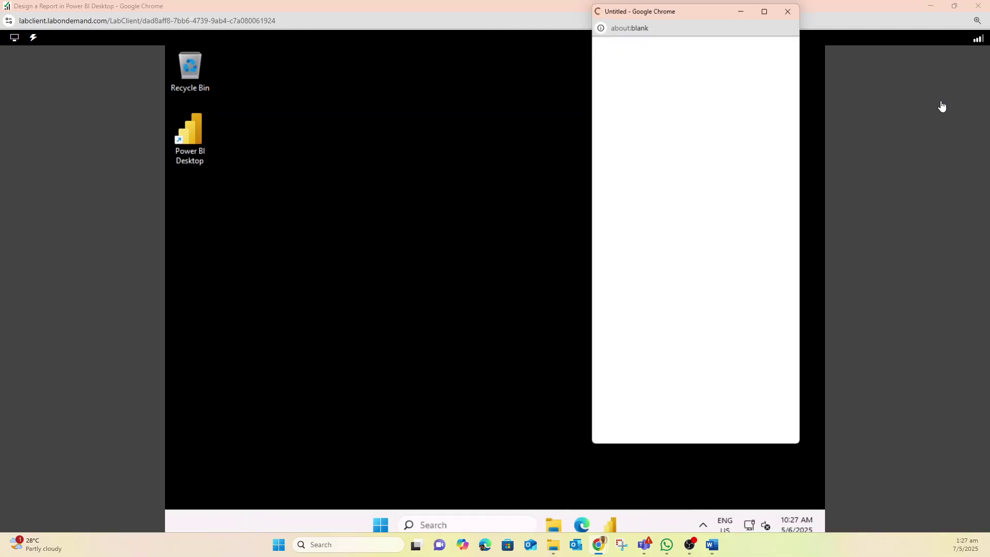
{"action": "left_click", "coordinate": [741, 10]}
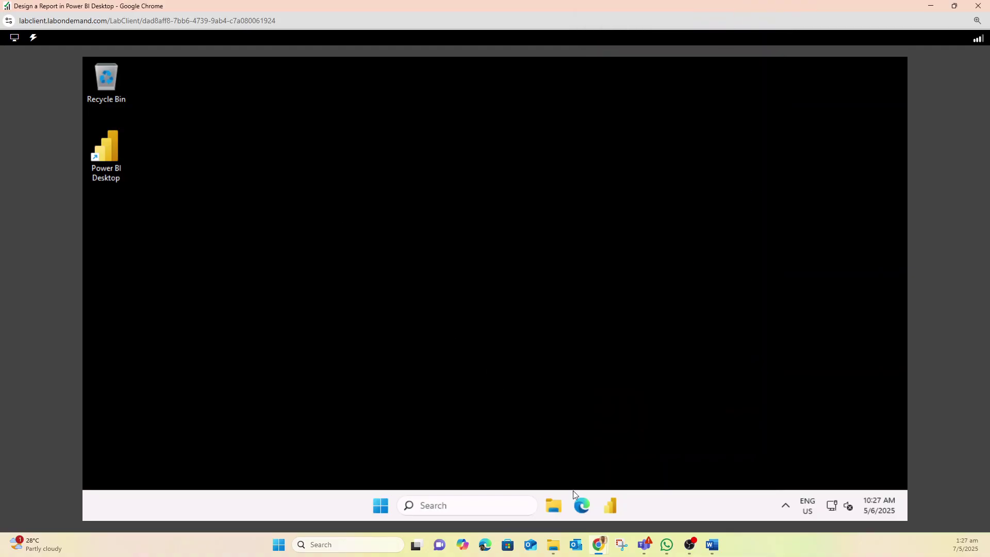
Download 06-design-report.zip from the copied GitHub URL in the virtual machine's Edge browser and show it in its folder.
{"action": "left_click", "coordinate": [580, 512]}
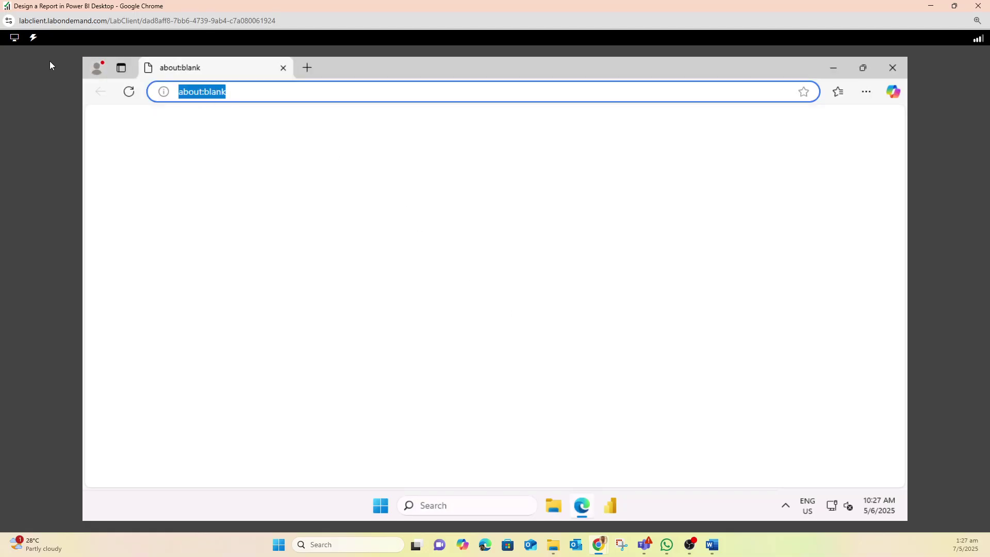
{"action": "mouse_move", "coordinate": [66, 123]}
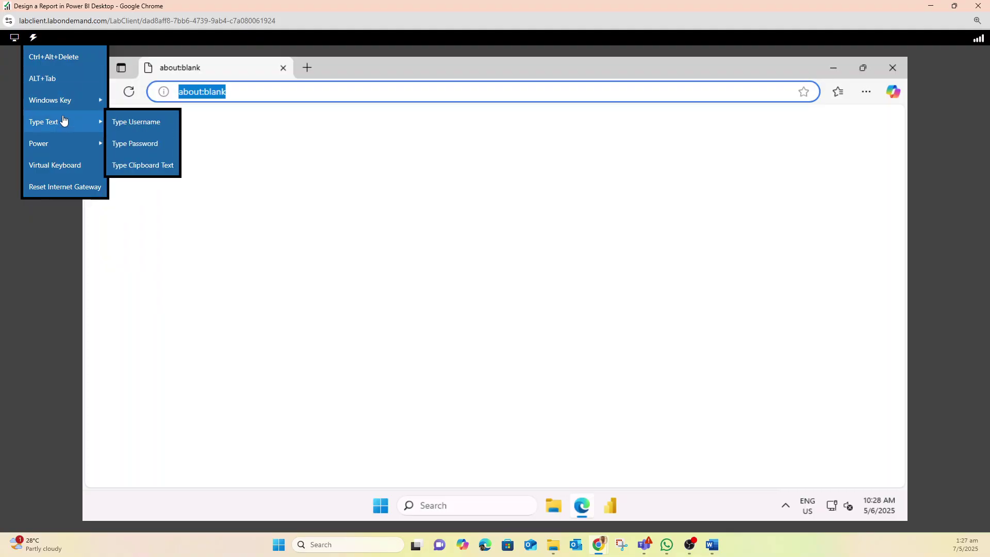
{"action": "left_click", "coordinate": [147, 171]}
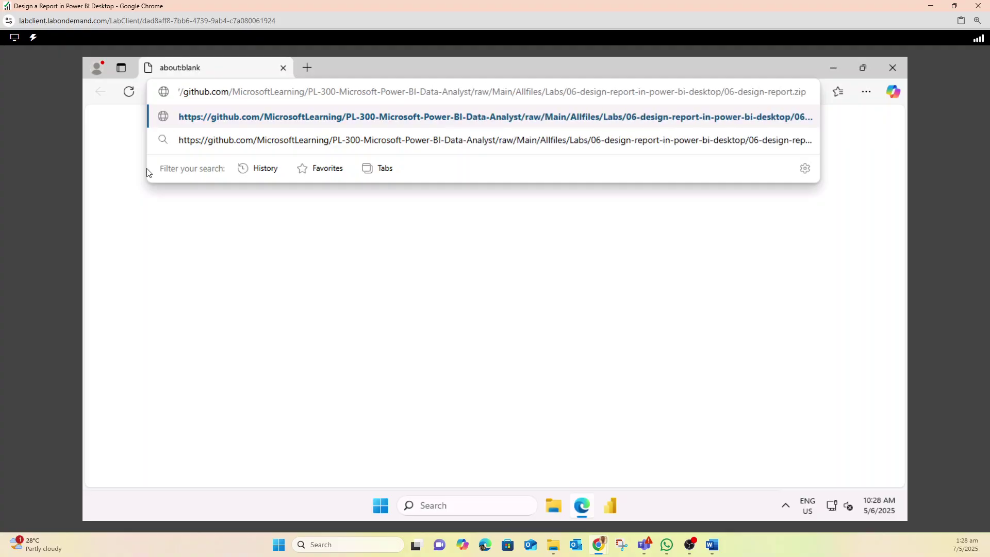
{"action": "key", "text": "Return"}
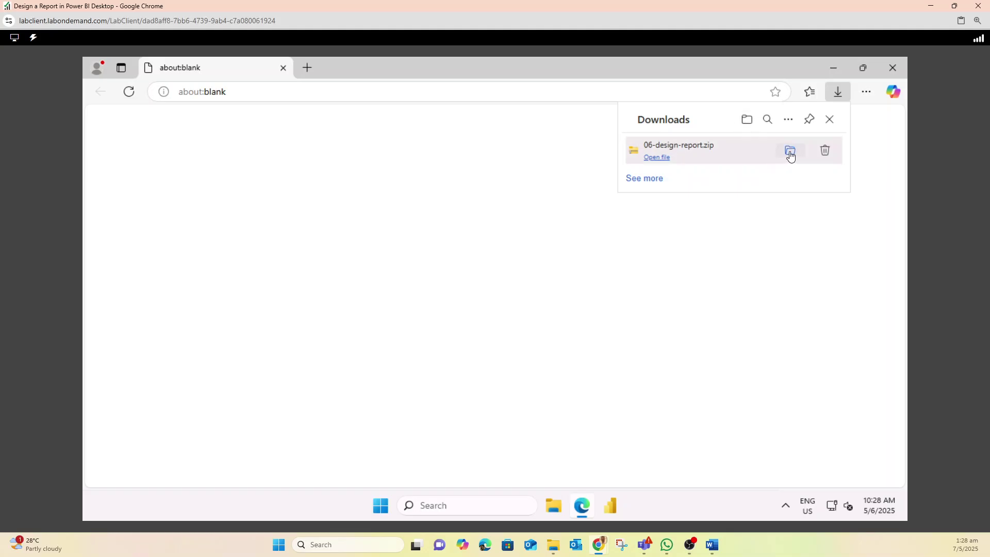
{"action": "left_click", "coordinate": [789, 152]}
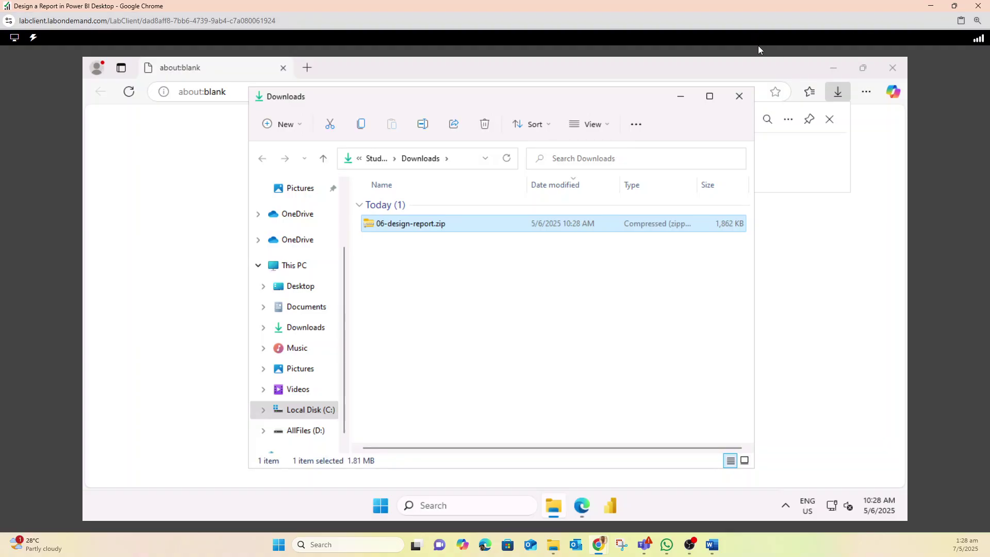
Extract 06-design-report.zip directly into C:\Users\Student\Downloads, without the 06-design-report subfolder.
{"action": "right_click", "coordinate": [403, 227]}
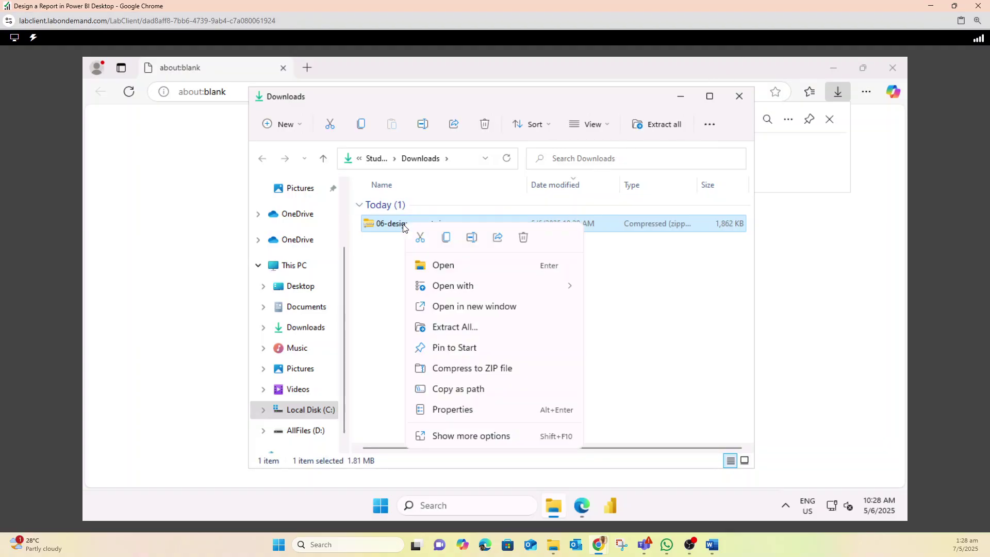
{"action": "left_click", "coordinate": [470, 331]}
{"action": "left_click", "coordinate": [444, 225]}
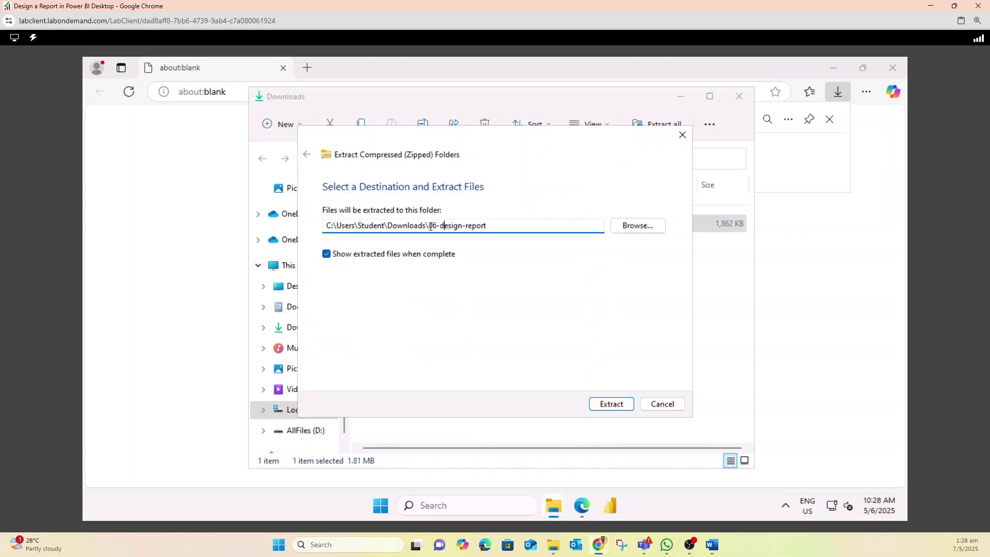
{"action": "left_click_drag", "start_coordinate": [427, 225], "coordinate": [518, 226]}
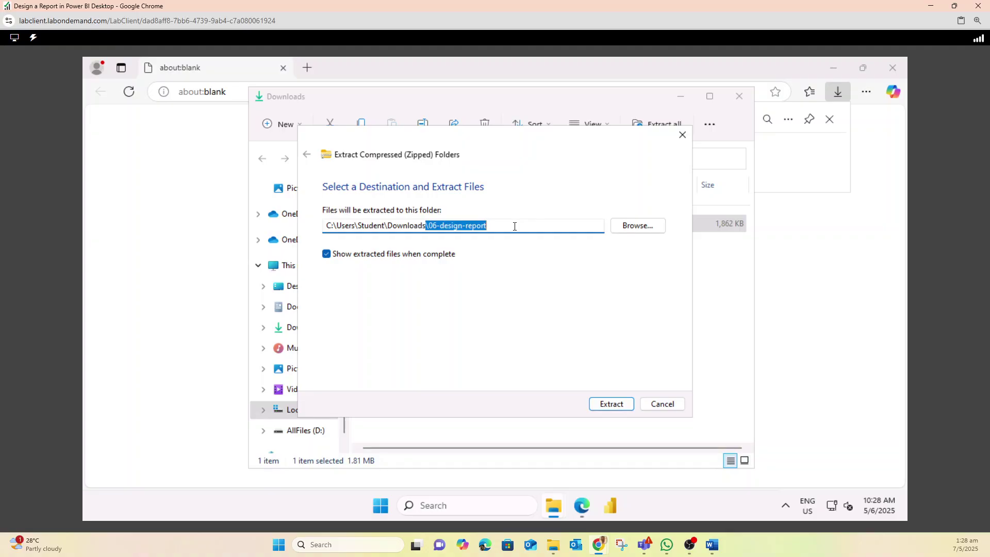
{"action": "key", "text": "BackSpace"}
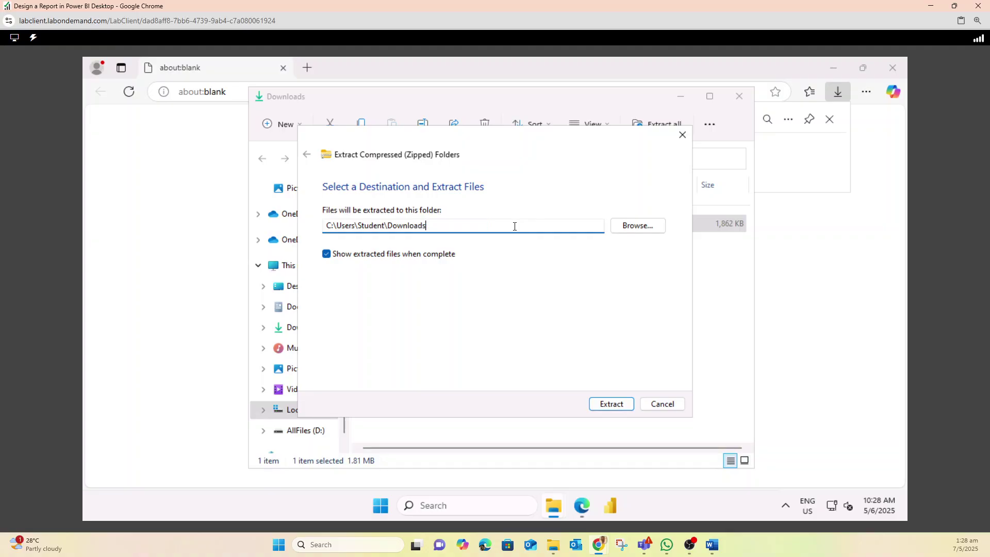
{"action": "left_click", "coordinate": [611, 404]}
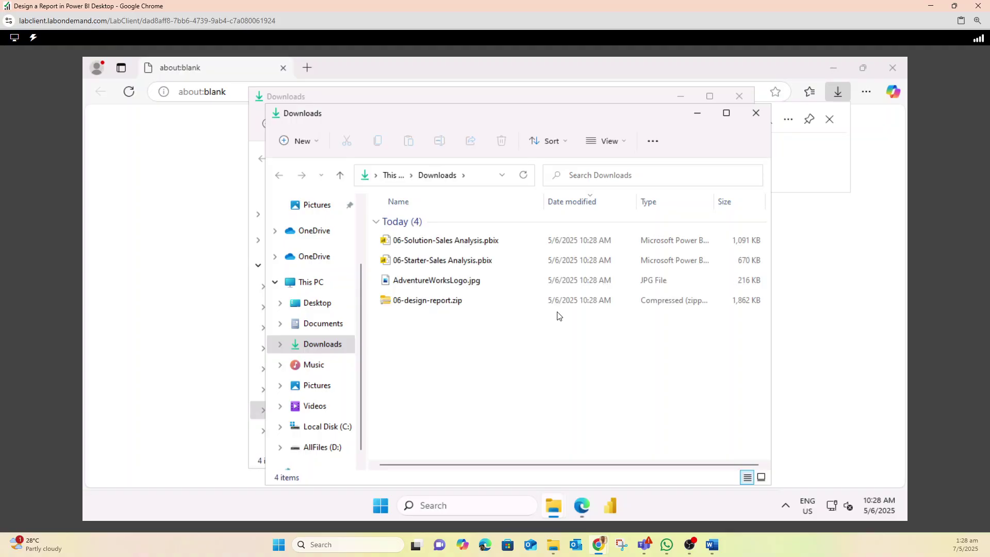
Open 06-Starter-Sales Analysis.pbix in Power BI Desktop, minimise both Downloads windows and close the virtual machine's browser.
{"action": "left_click", "coordinate": [451, 261]}
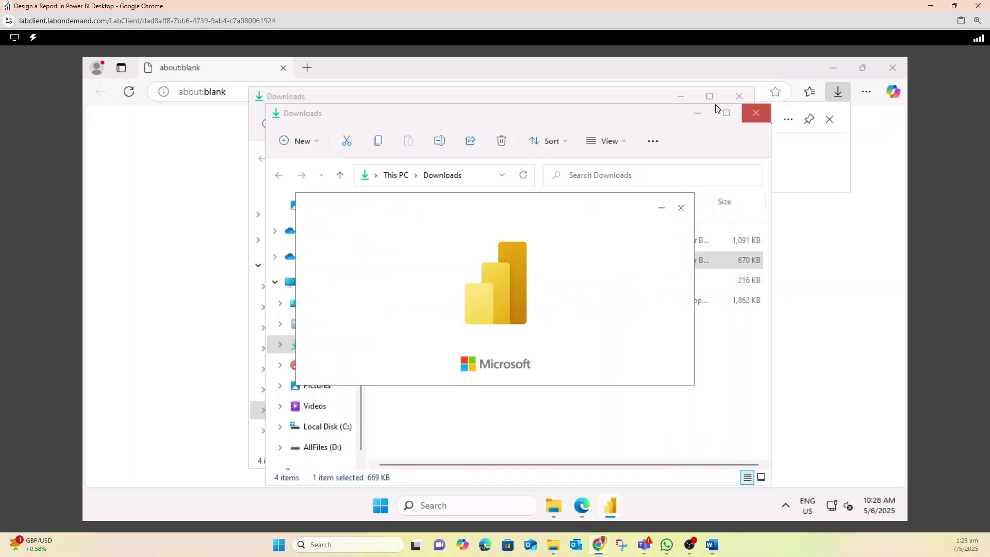
{"action": "left_click", "coordinate": [696, 114]}
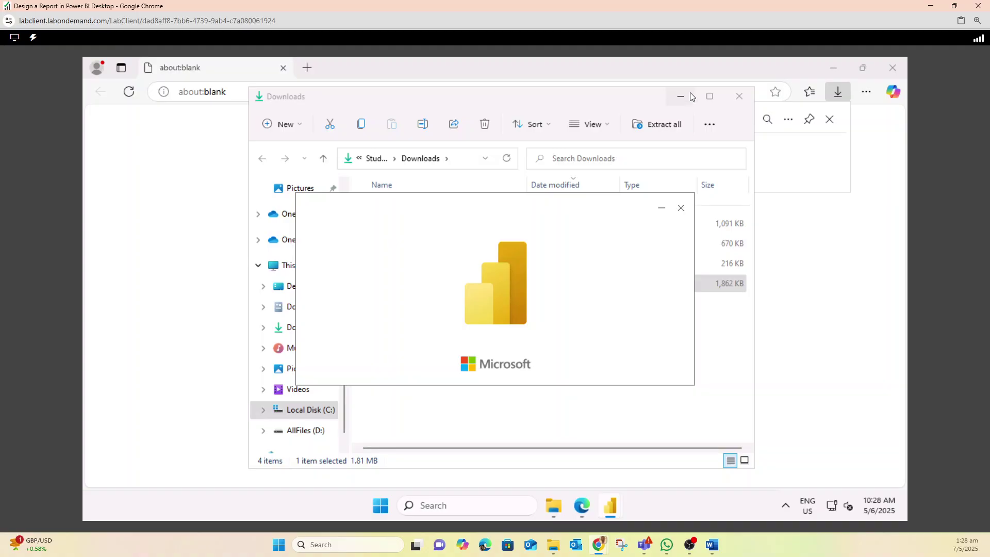
{"action": "left_click", "coordinate": [691, 96]}
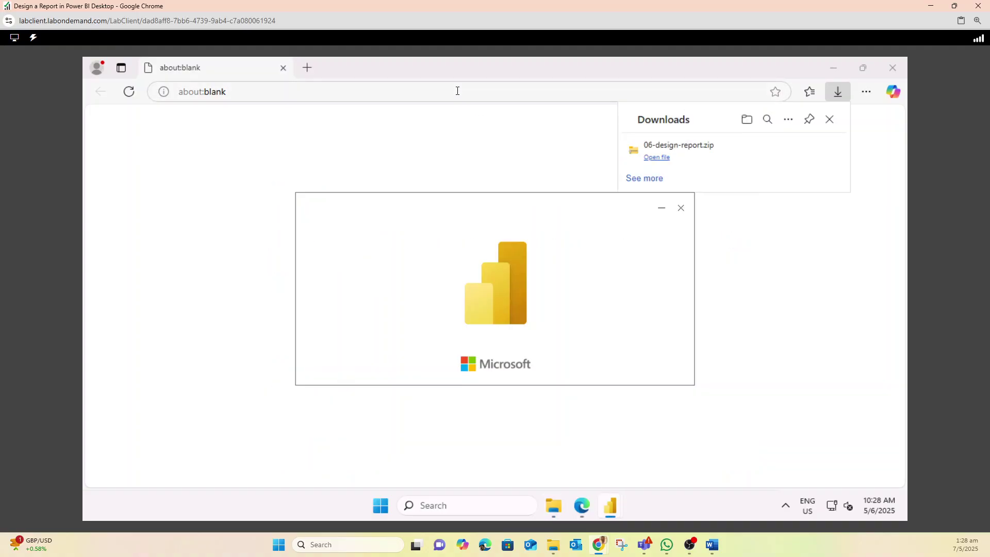
{"action": "left_click", "coordinate": [885, 66]}
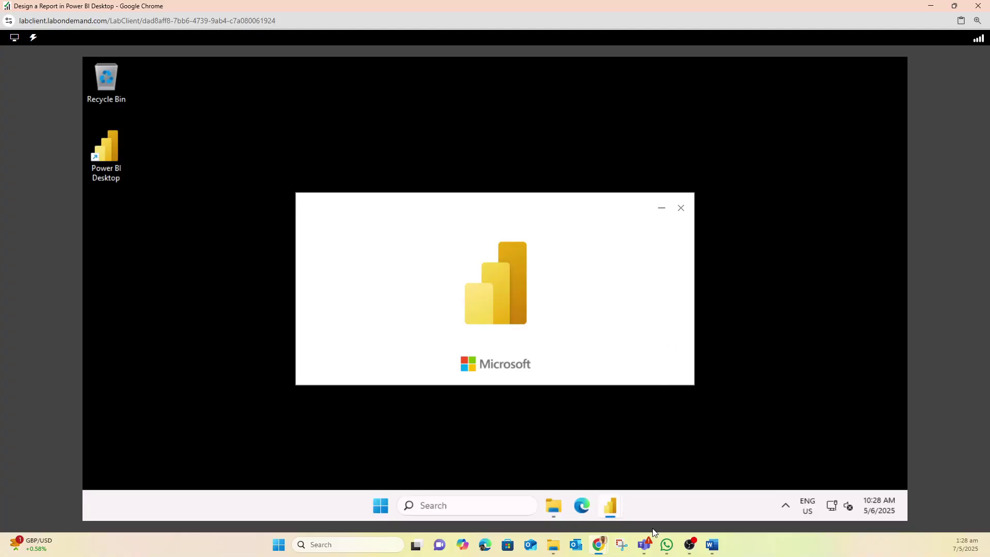
Review the Design page 1 instructions and sample report on the assignment page, then return to the virtual machine.
{"action": "mouse_move", "coordinate": [596, 545]}
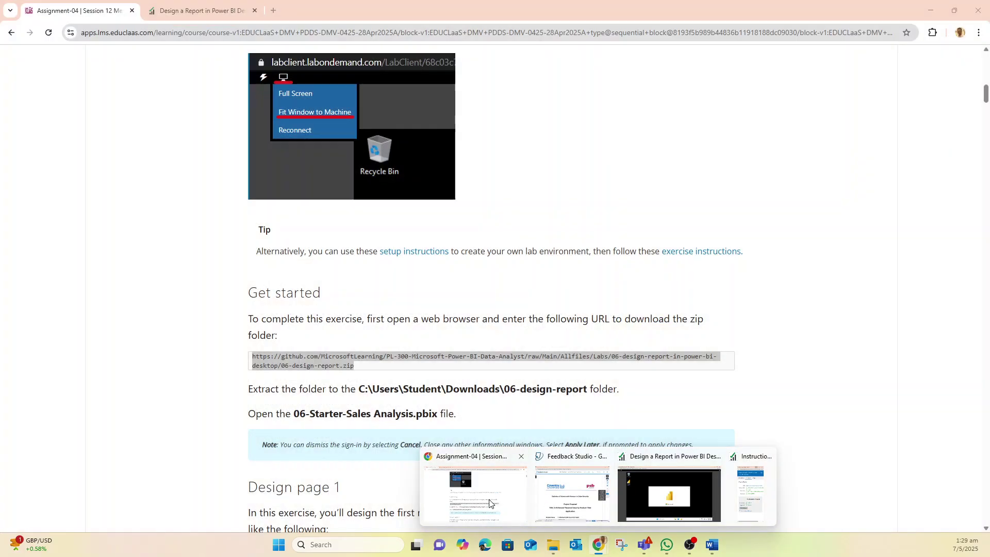
{"action": "left_click", "coordinate": [489, 503]}
{"action": "scroll", "coordinate": [521, 230], "scroll_direction": "down", "scroll_amount": 4}
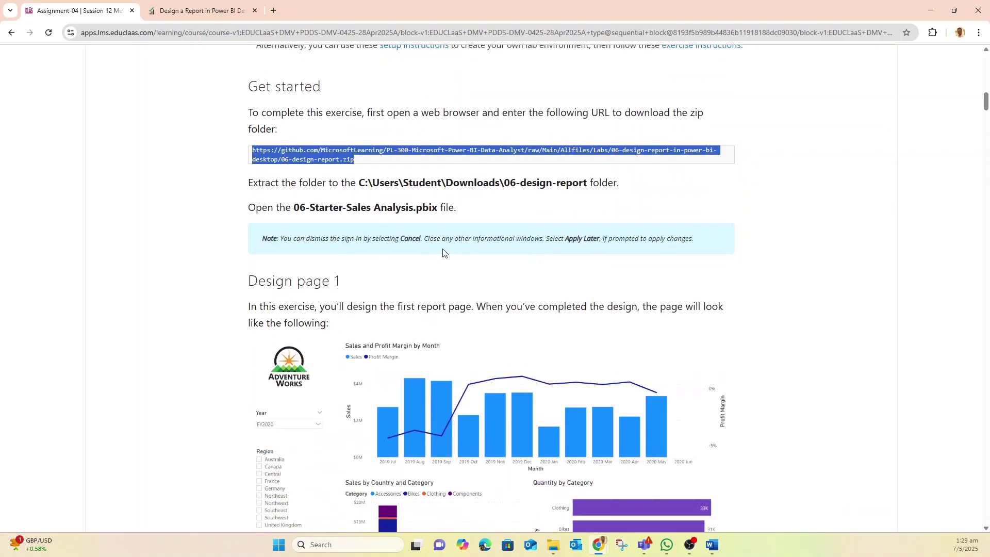
{"action": "scroll", "coordinate": [521, 260], "scroll_direction": "down", "scroll_amount": 4}
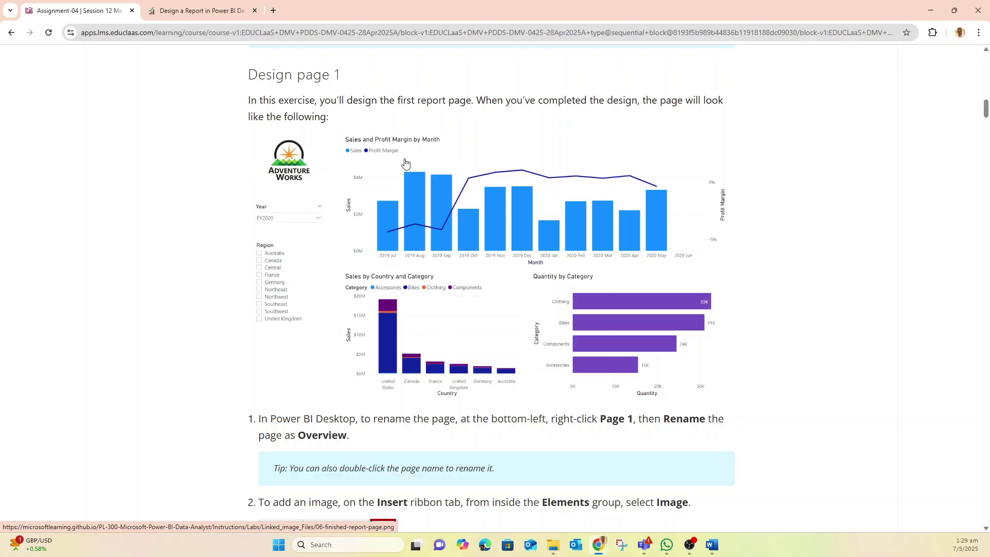
{"action": "scroll", "coordinate": [410, 237], "scroll_direction": "down", "scroll_amount": 3}
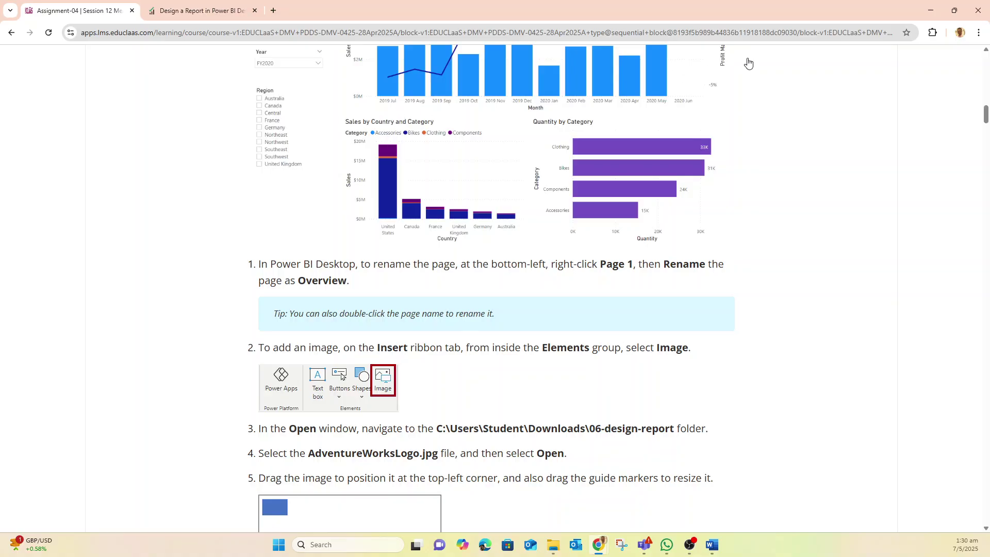
{"action": "left_click", "coordinate": [930, 11]}
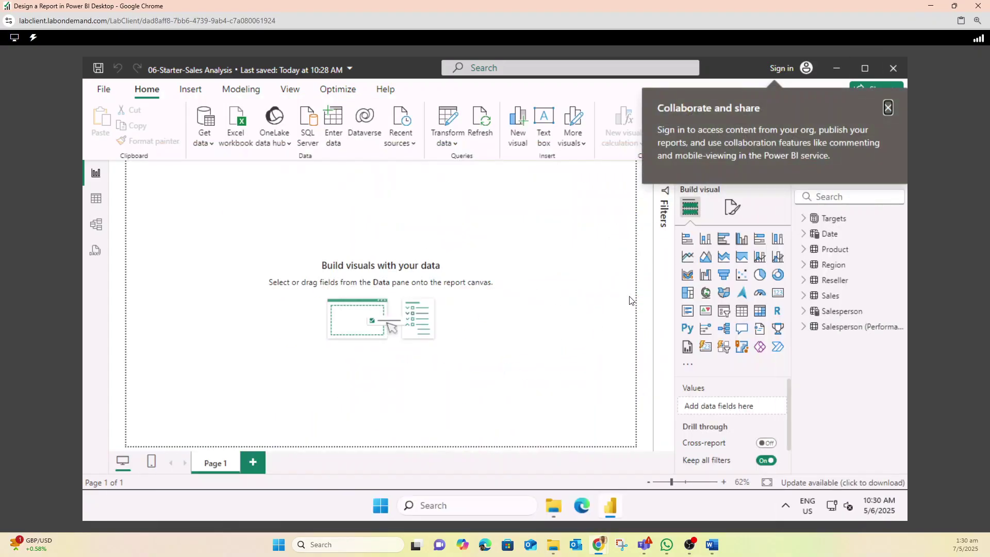
Dismiss the Collaborate and share notice and rename the report page Page 1 as Overview.
{"action": "left_click", "coordinate": [887, 108]}
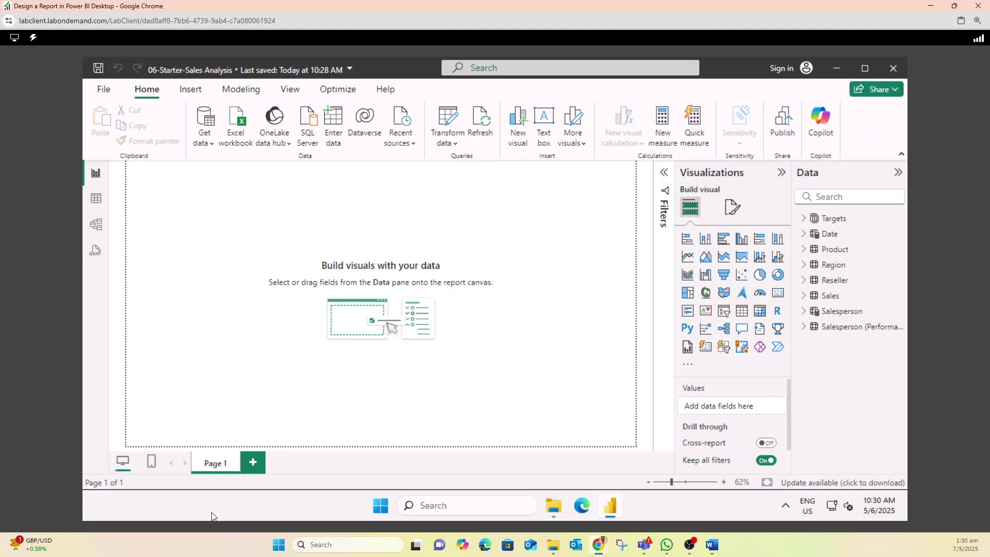
{"action": "right_click", "coordinate": [208, 462]}
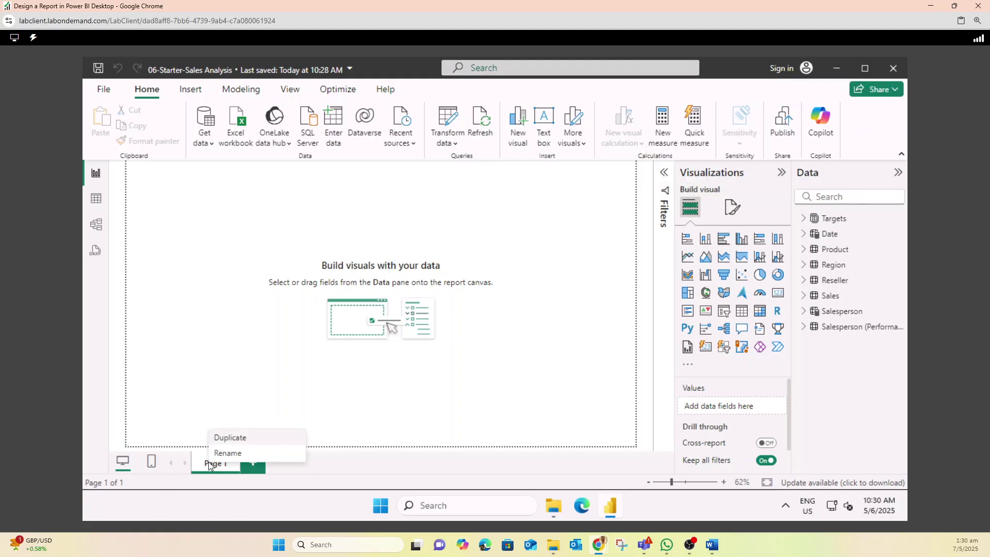
{"action": "left_click", "coordinate": [227, 449]}
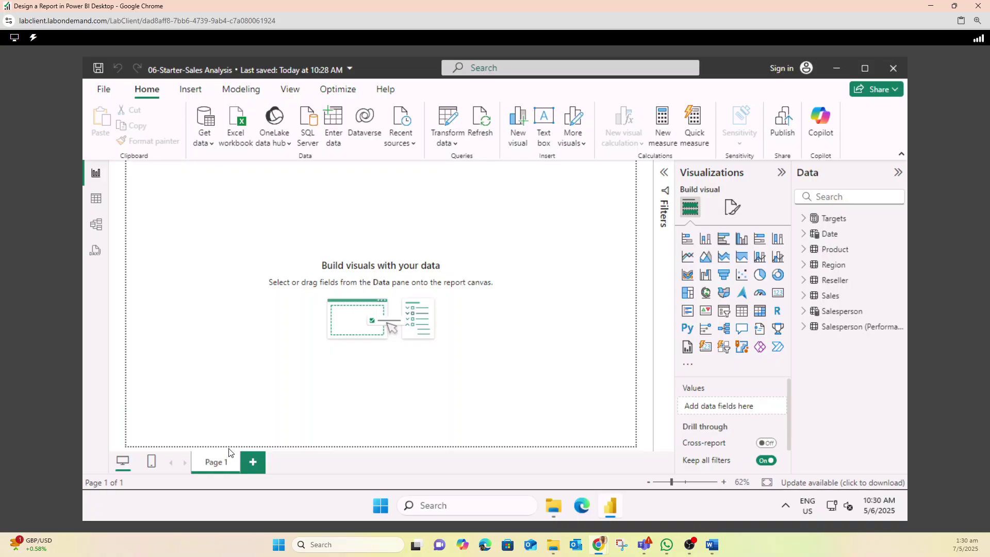
{"action": "key", "text": "BackSpace"}
{"action": "key", "text": "BackSpace"}
{"action": "key", "text": "BackSpace"}
{"action": "key", "text": "BackSpace"}
{"action": "type", "text": "Overview"}
{"action": "key", "text": "Return"}
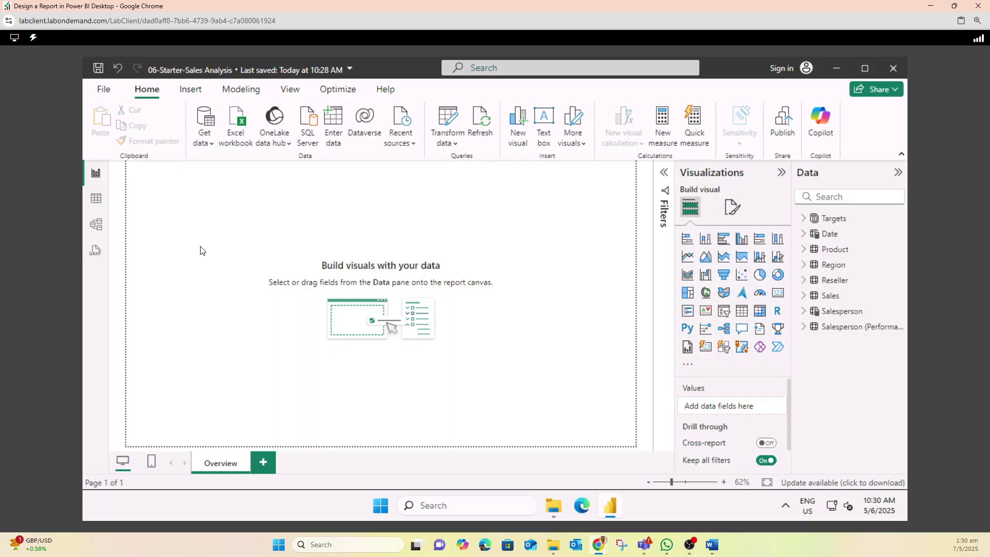
Add an empty slicer to the Overview page and move it down along the left edge, leaving room for a logo above.
{"action": "left_click", "coordinate": [724, 311]}
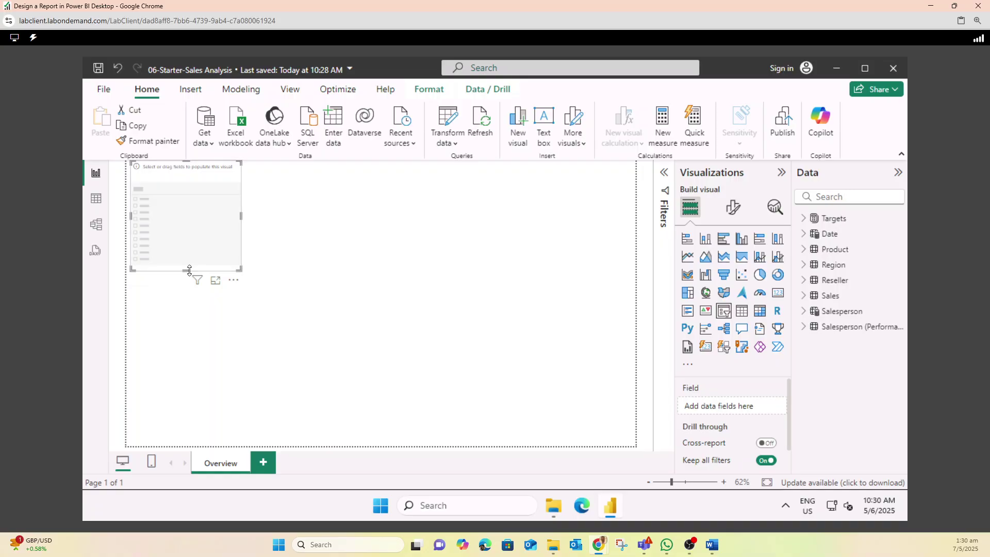
{"action": "left_click_drag", "start_coordinate": [173, 211], "coordinate": [172, 277]}
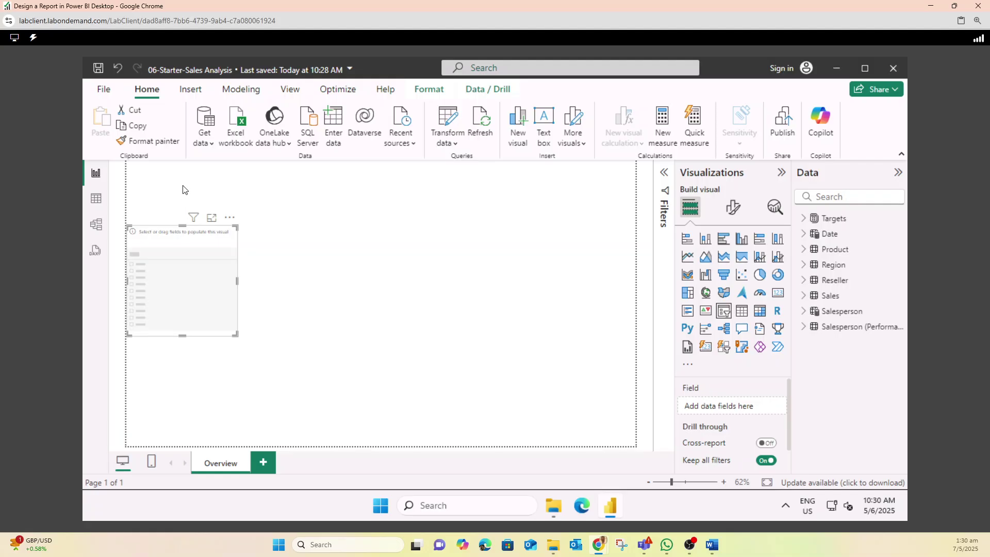
{"action": "left_click", "coordinate": [204, 174]}
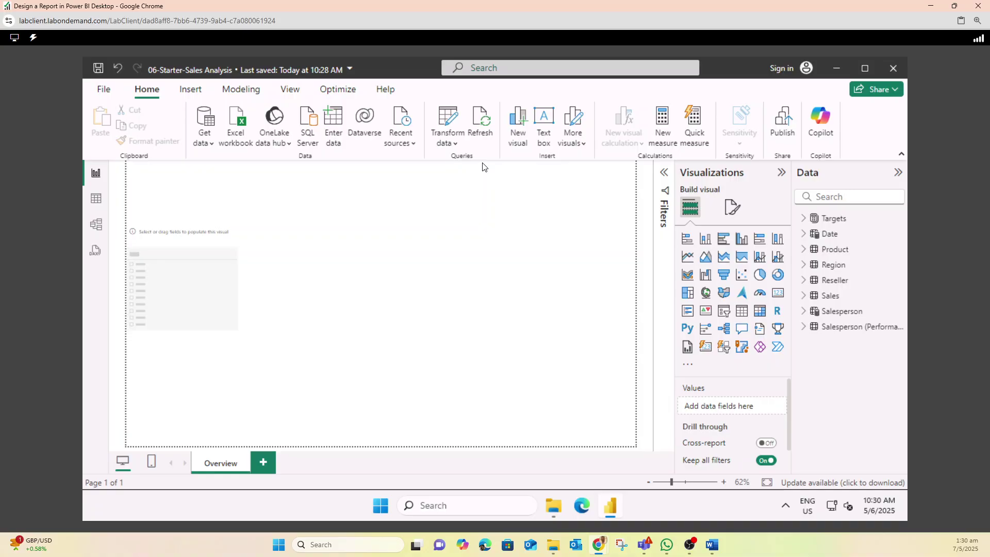
Insert the AdventureWorksLogo.jpg image and shrink its height and width to fit the top-left corner of the report page.
{"action": "left_click", "coordinate": [190, 90]}
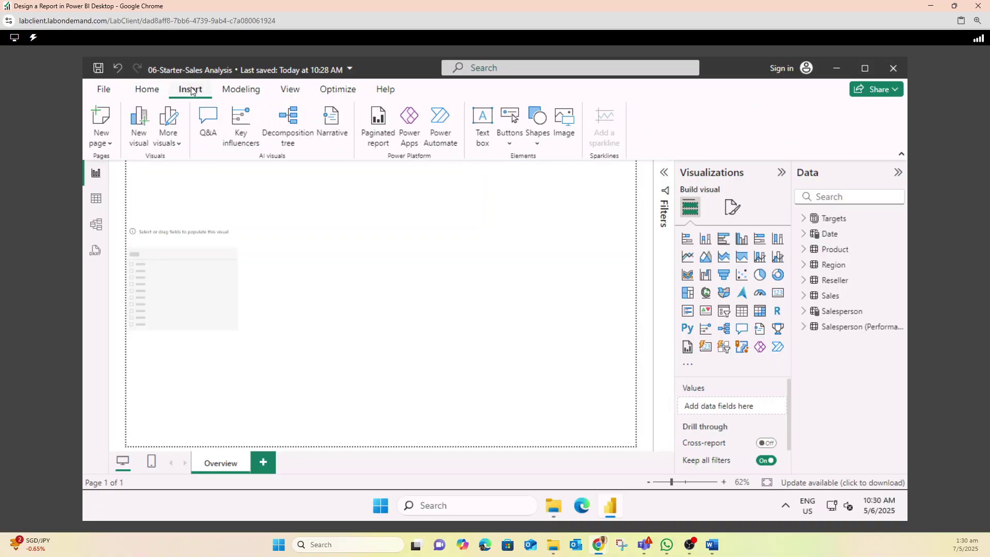
{"action": "left_click", "coordinate": [563, 124]}
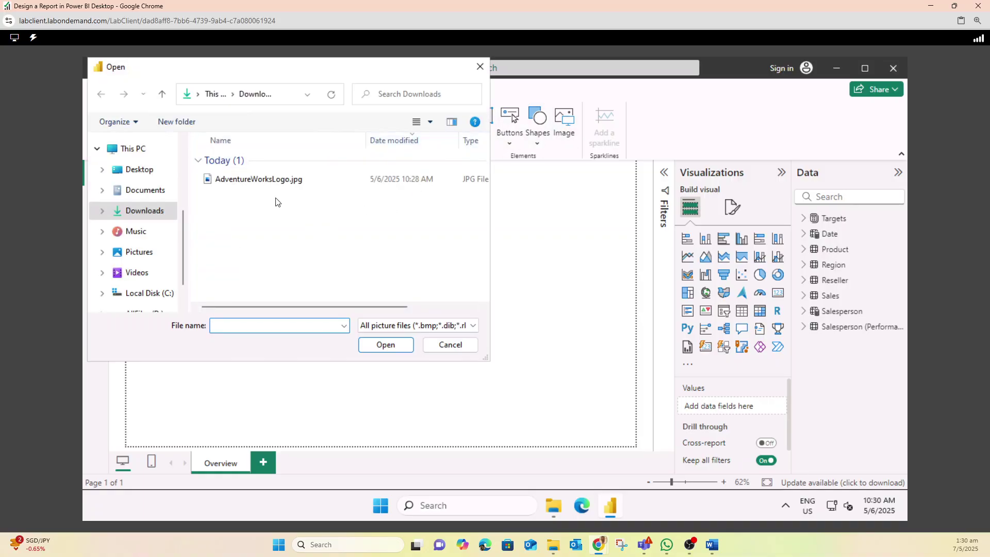
{"action": "left_click", "coordinate": [257, 185]}
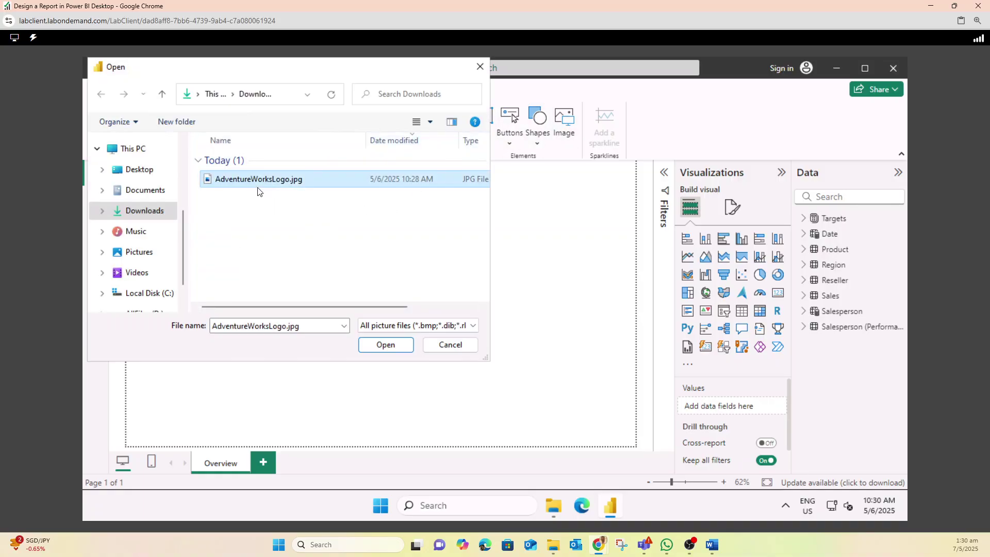
{"action": "left_click", "coordinate": [385, 345]}
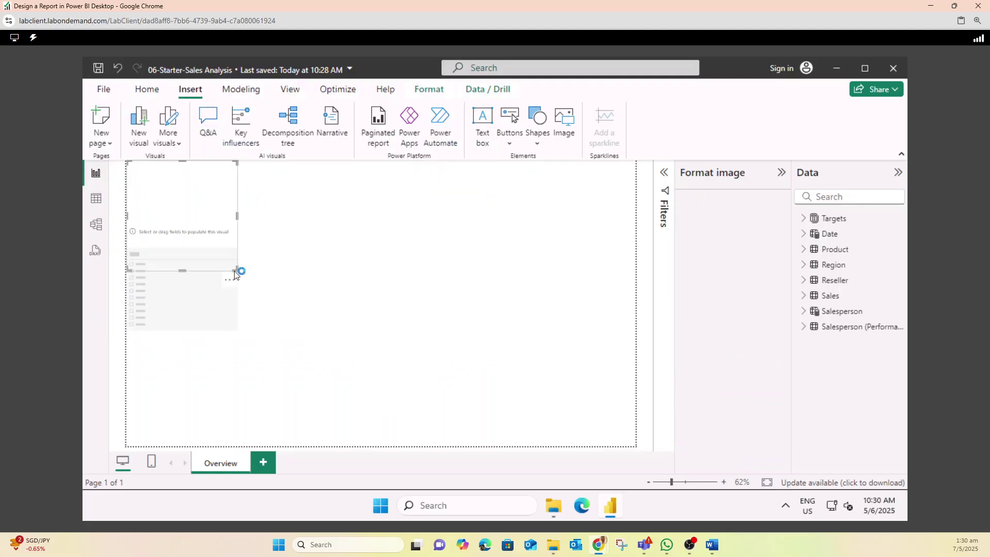
{"action": "left_click_drag", "start_coordinate": [183, 270], "coordinate": [185, 215]}
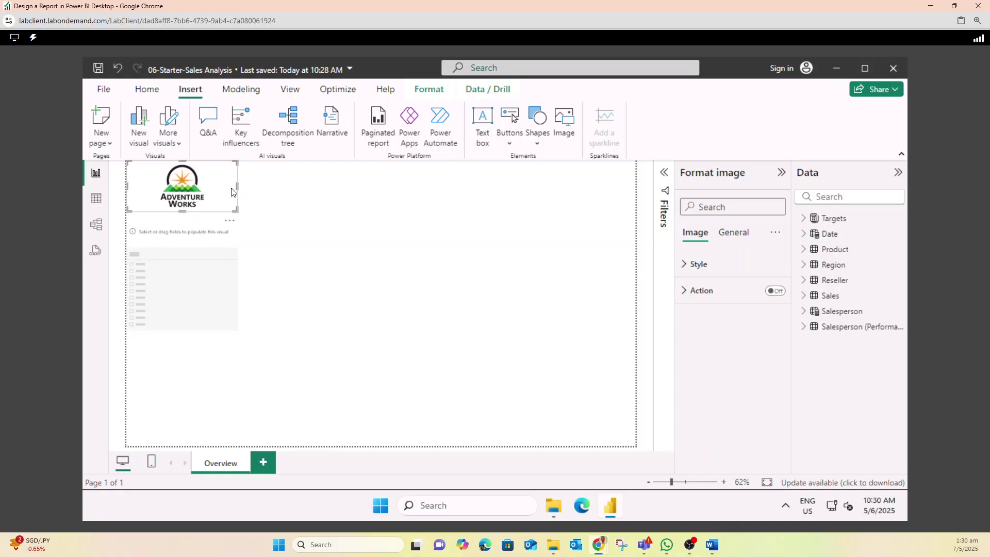
{"action": "left_click_drag", "start_coordinate": [236, 187], "coordinate": [192, 189]}
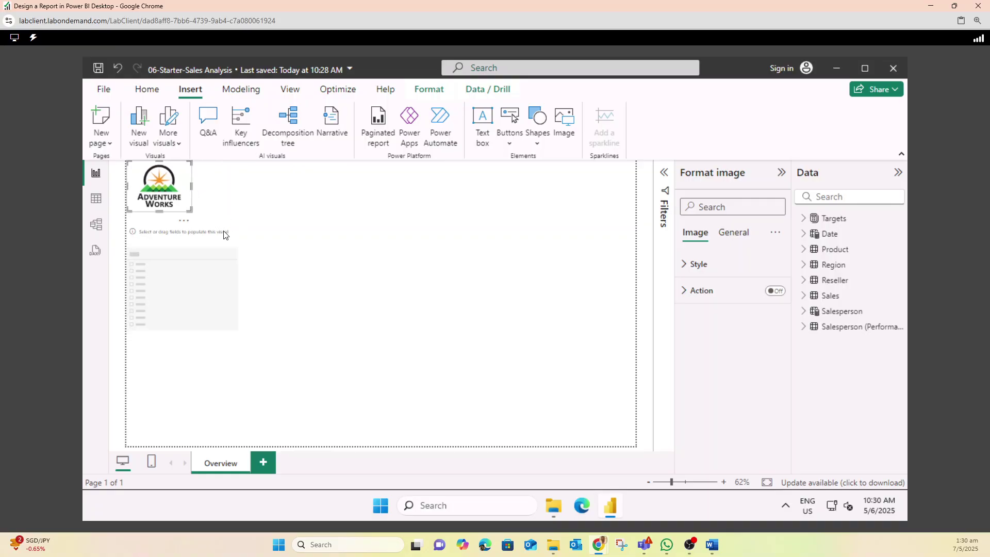
Shorten the empty slicer below the logo to roughly a third of its height by raising its lower edge.
{"action": "left_click", "coordinate": [146, 243]}
{"action": "left_click", "coordinate": [148, 240]}
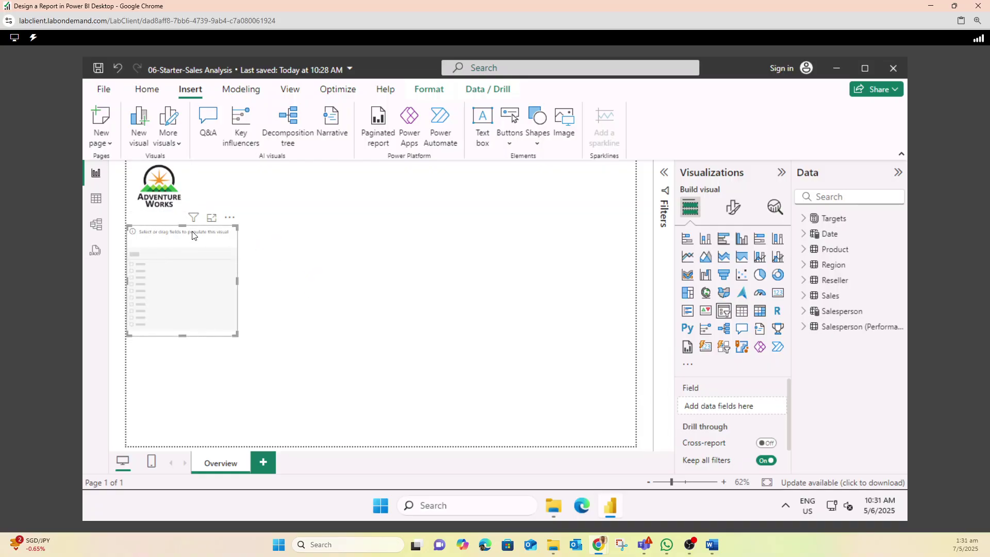
{"action": "left_click_drag", "start_coordinate": [182, 334], "coordinate": [178, 268]}
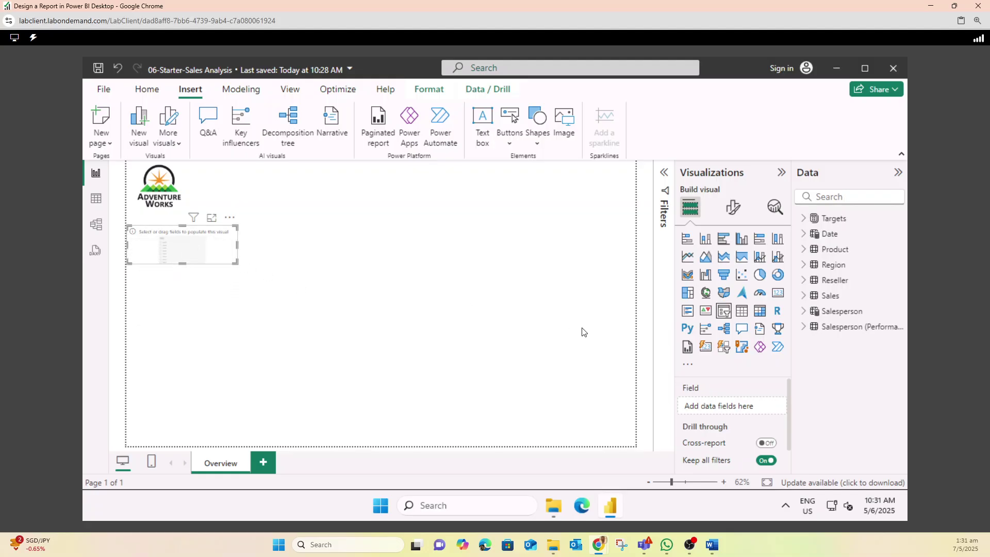
{"action": "mouse_move", "coordinate": [553, 541]}
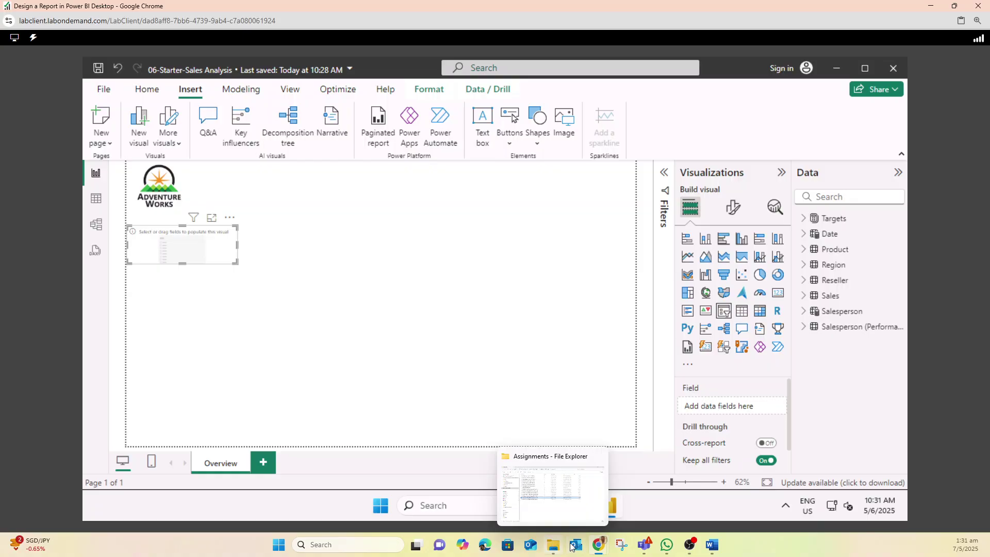
Bring up the Assignment-04 instructions window and move it aside so the lab report stays visible.
{"action": "mouse_move", "coordinate": [598, 544]}
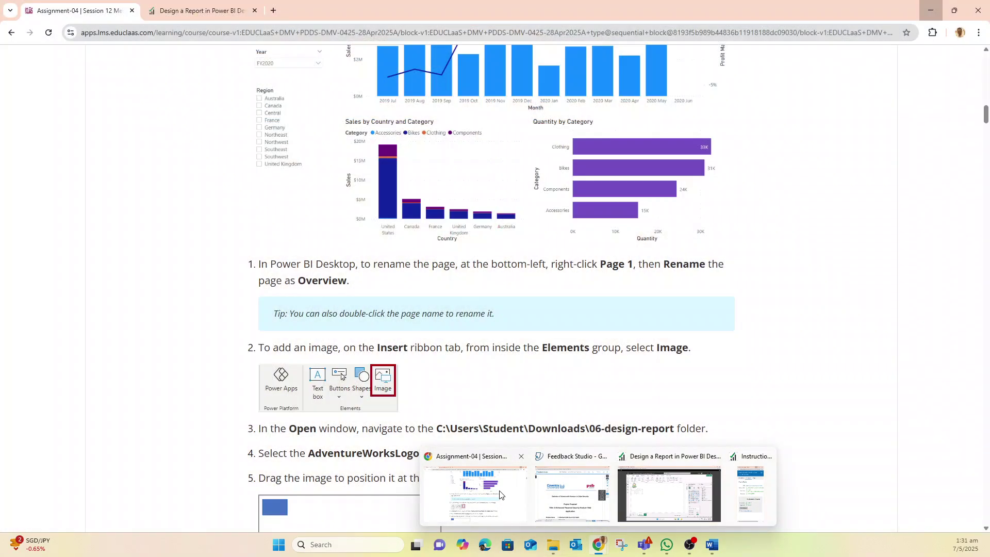
{"action": "left_click", "coordinate": [475, 492]}
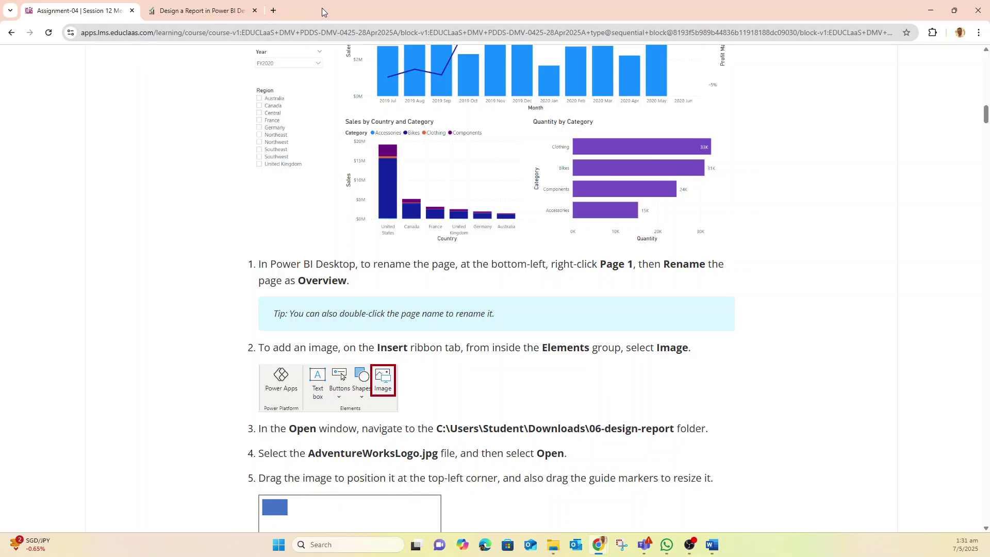
{"action": "left_click_drag", "start_coordinate": [324, 11], "coordinate": [0, 166]}
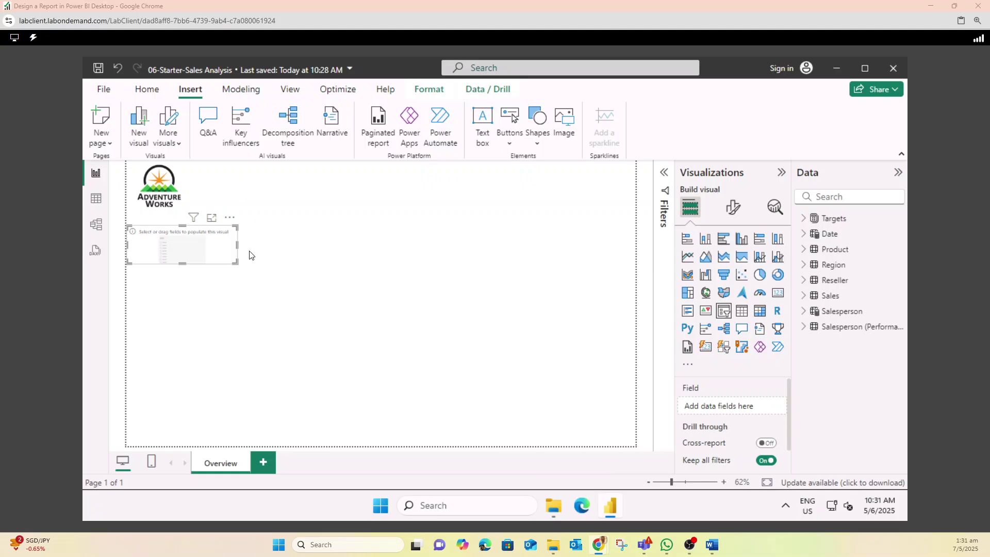
Narrow the empty slicer to fit directly beneath the logo and populate it with the Year field from the Date table.
{"action": "left_click_drag", "start_coordinate": [236, 245], "coordinate": [157, 233]}
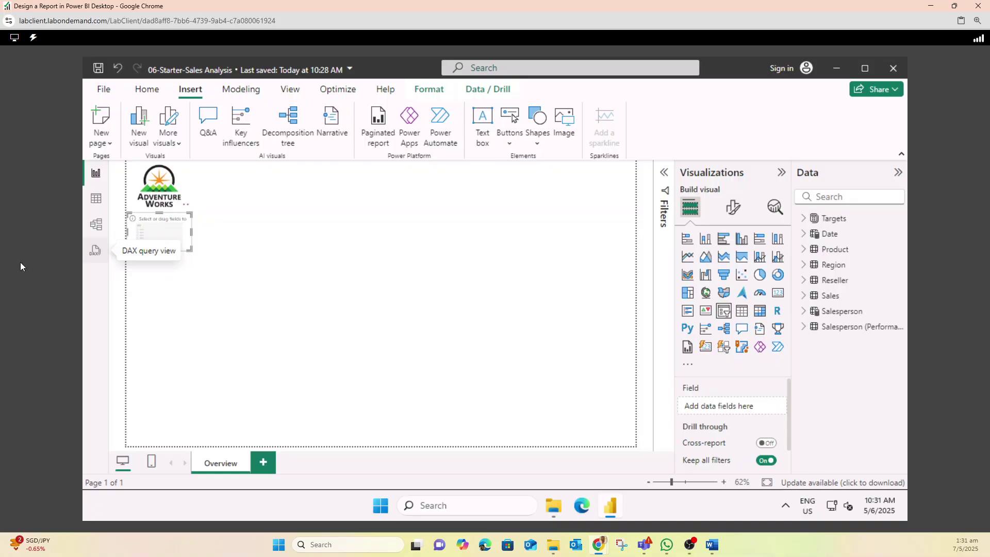
{"action": "left_click", "coordinate": [820, 239]}
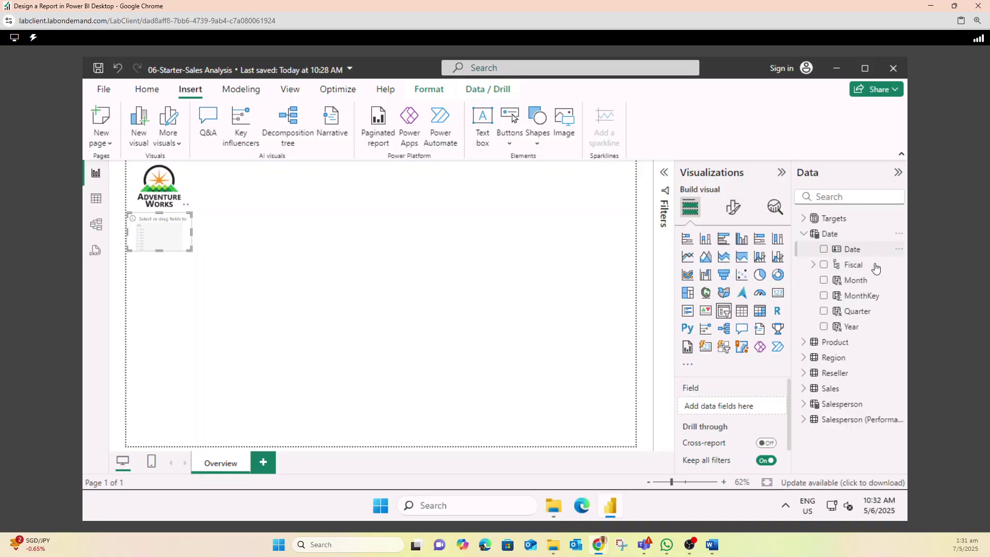
{"action": "left_click_drag", "start_coordinate": [848, 329], "coordinate": [735, 413]}
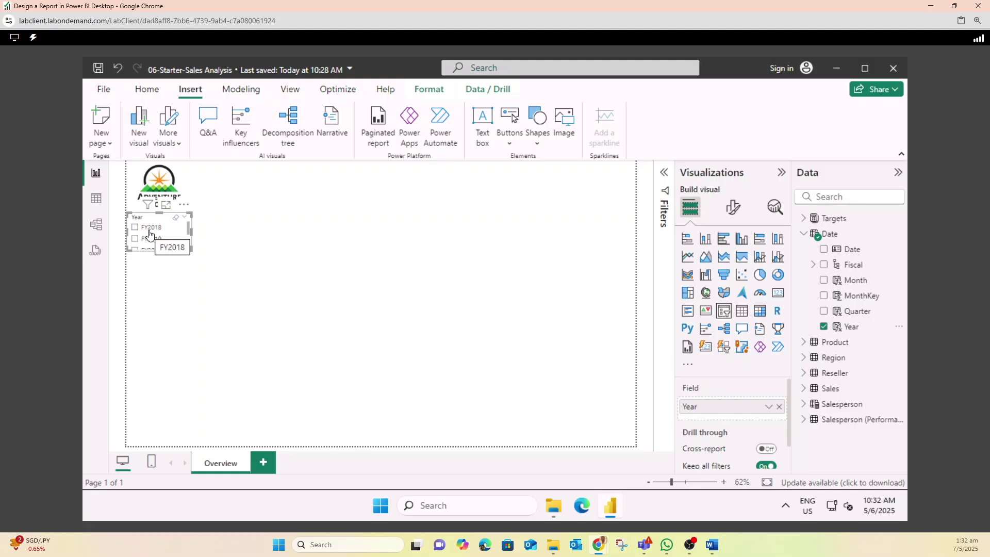
Change the Year slicer's style from a vertical list to Dropdown.
{"action": "left_click", "coordinate": [736, 213]}
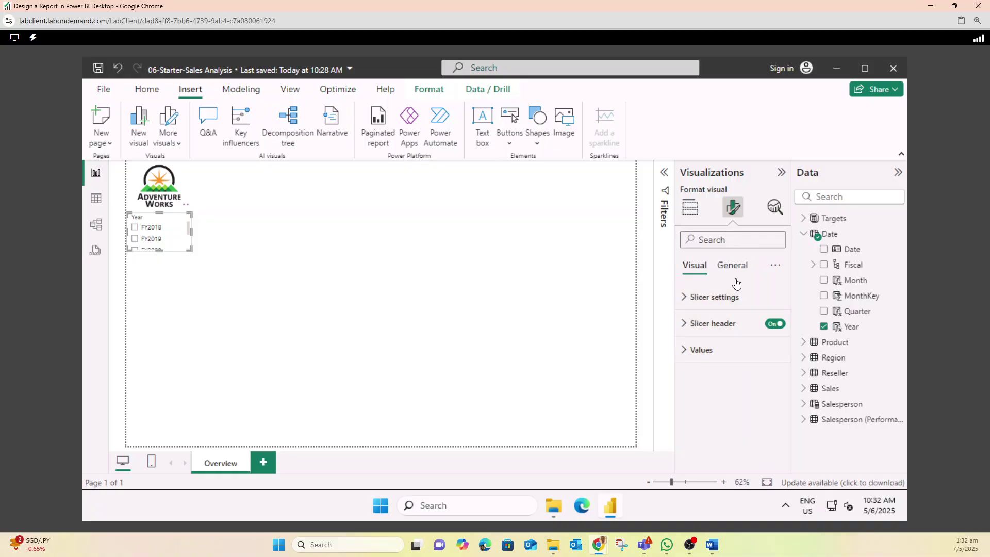
{"action": "left_click", "coordinate": [684, 301]}
{"action": "scroll", "coordinate": [722, 314], "scroll_direction": "down", "scroll_amount": 1}
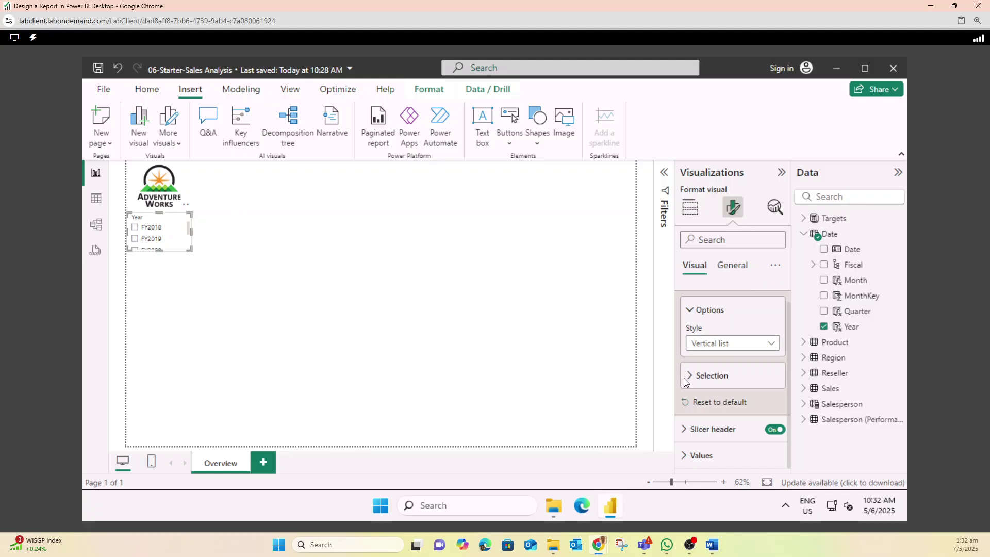
{"action": "left_click", "coordinate": [693, 311]}
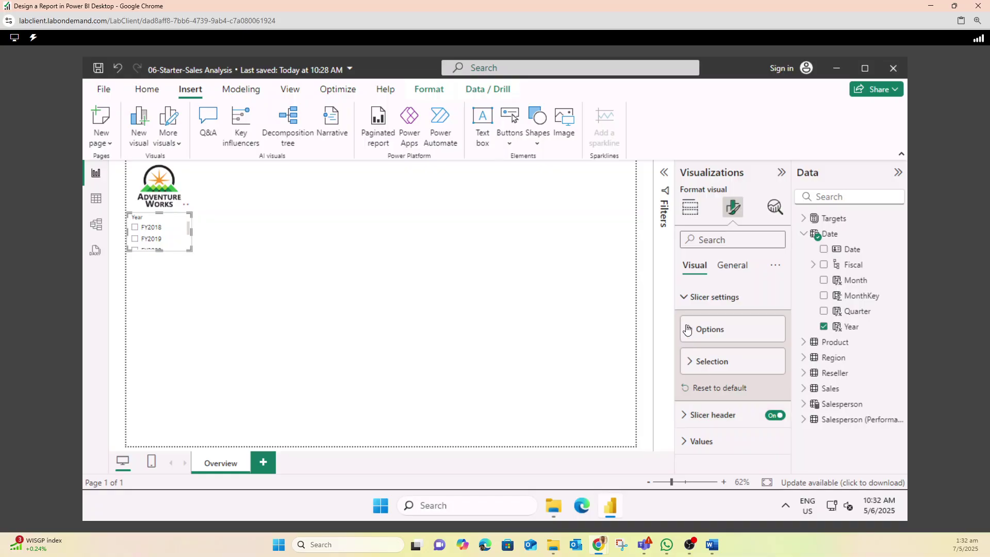
{"action": "left_click", "coordinate": [731, 268]}
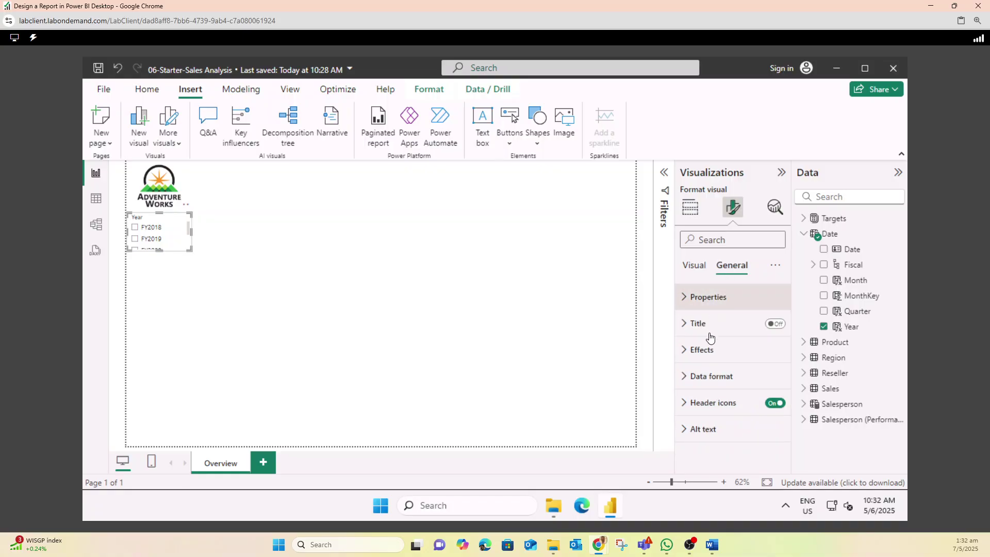
{"action": "left_click", "coordinate": [697, 267]}
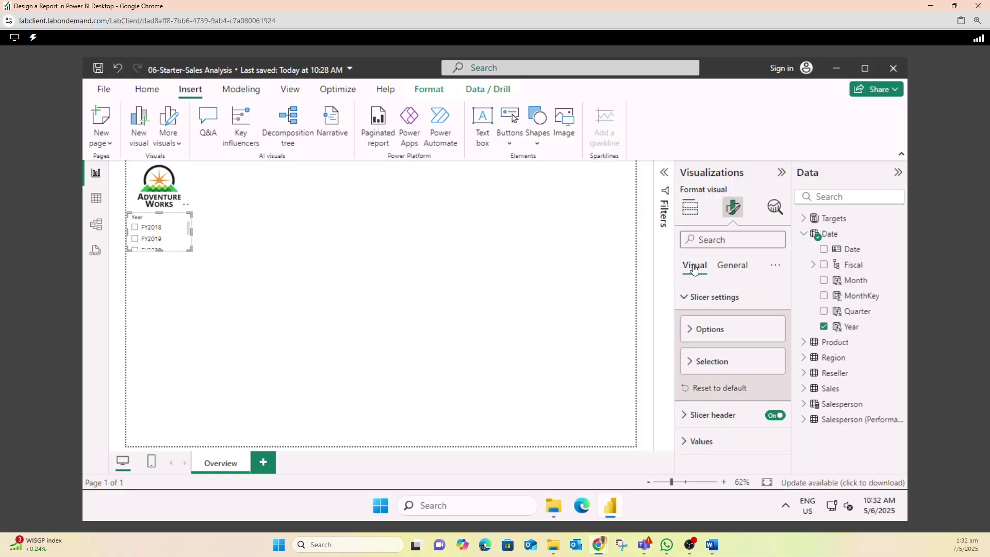
{"action": "left_click", "coordinate": [693, 334]}
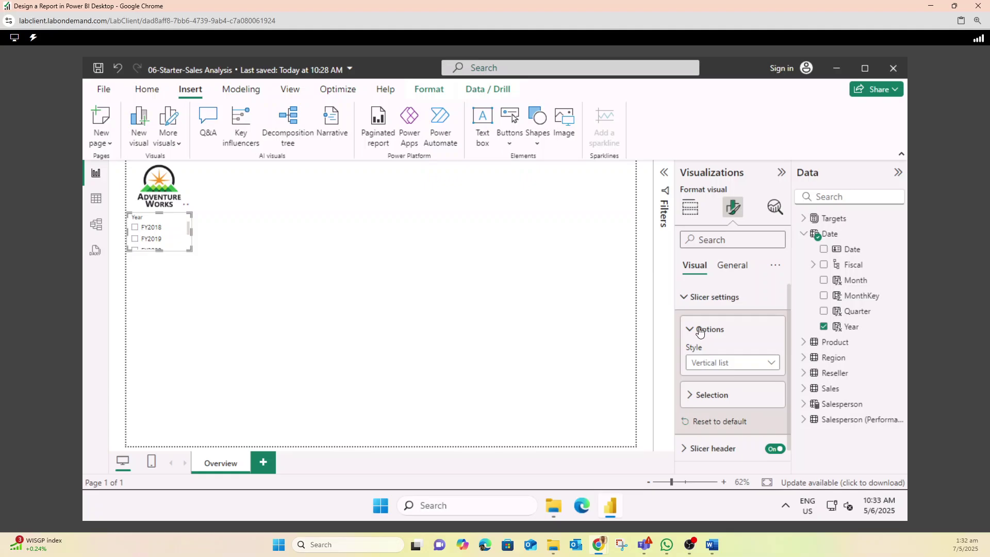
{"action": "left_click", "coordinate": [722, 364]}
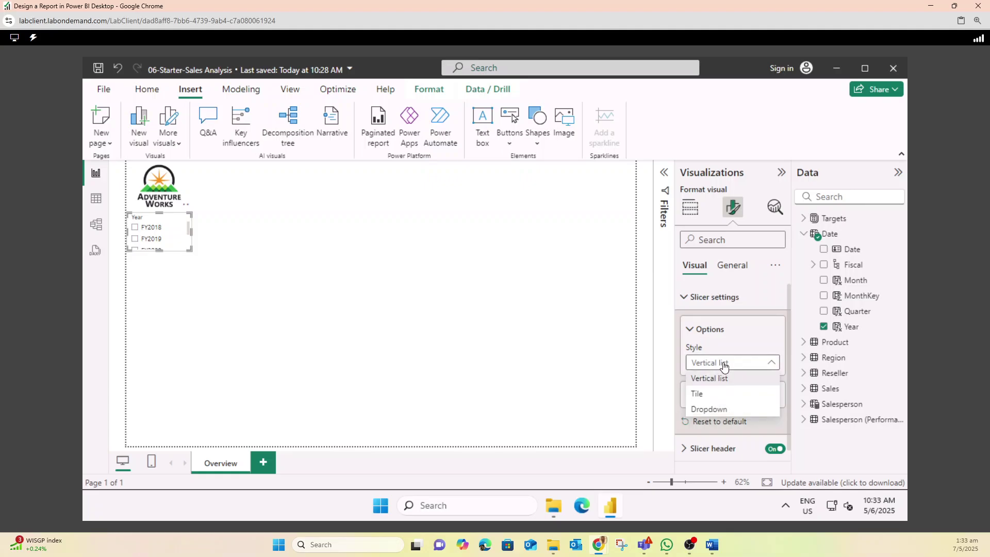
{"action": "left_click", "coordinate": [720, 411]}
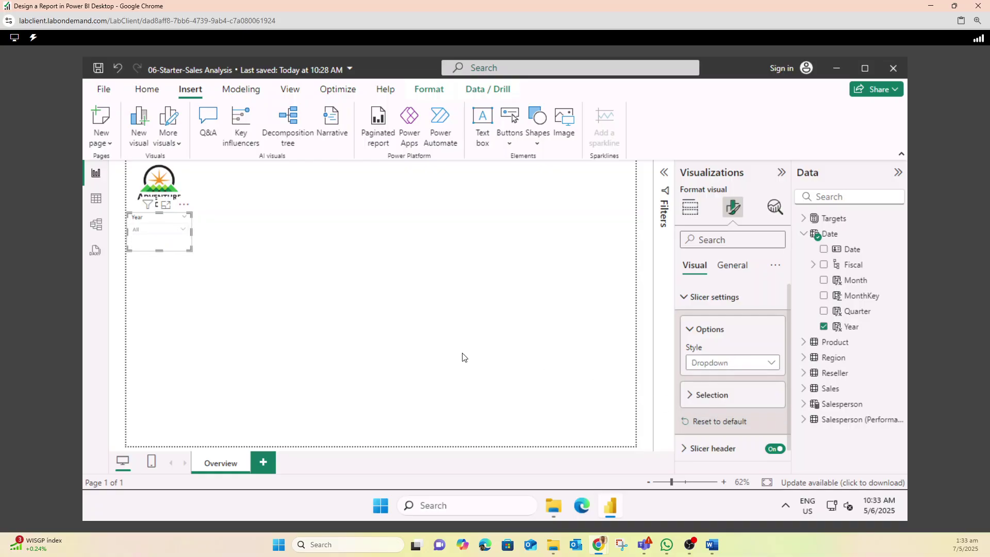
Try out the Year slicer by expanding its dropdown list, selecting FY2020 and clearing that selection.
{"action": "left_click", "coordinate": [183, 230]}
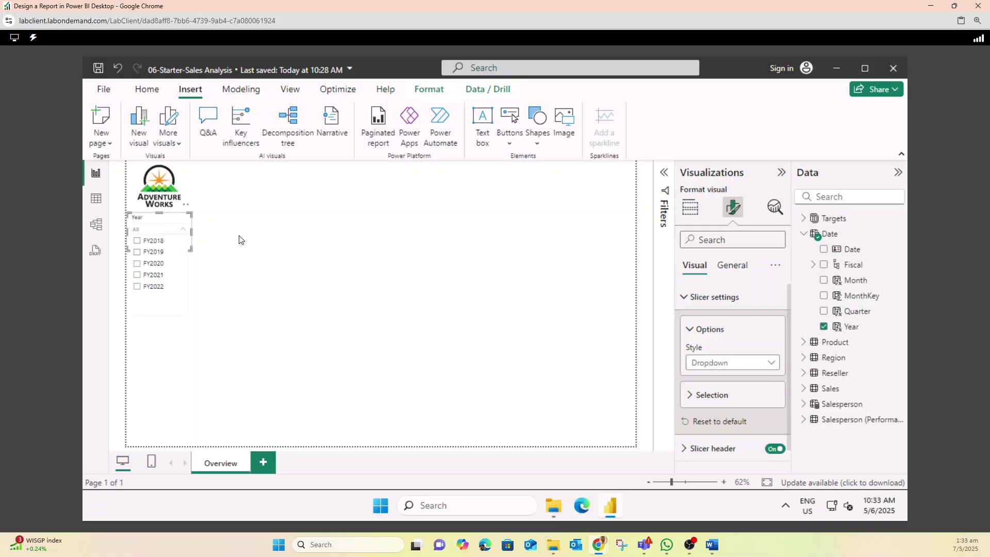
{"action": "left_click", "coordinate": [219, 242]}
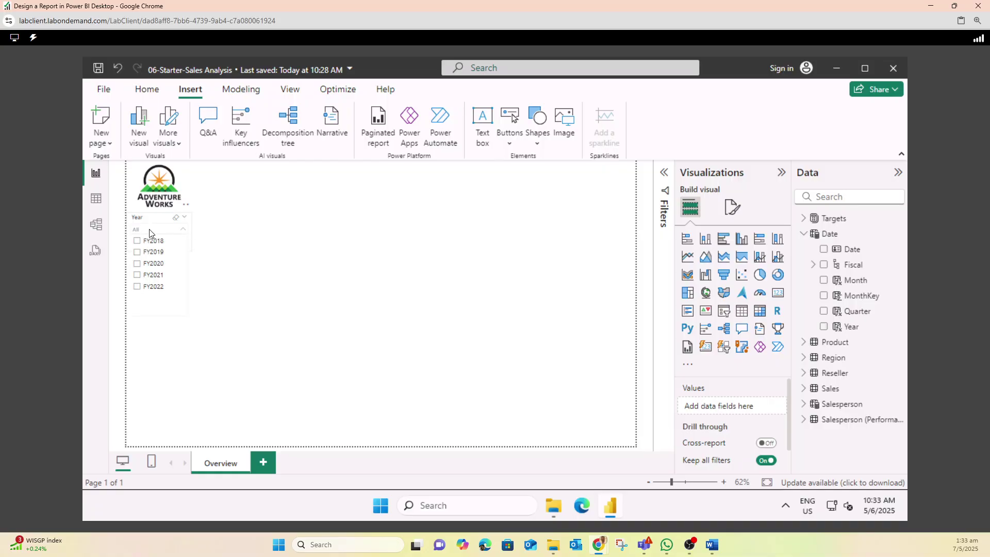
{"action": "left_click", "coordinate": [182, 228]}
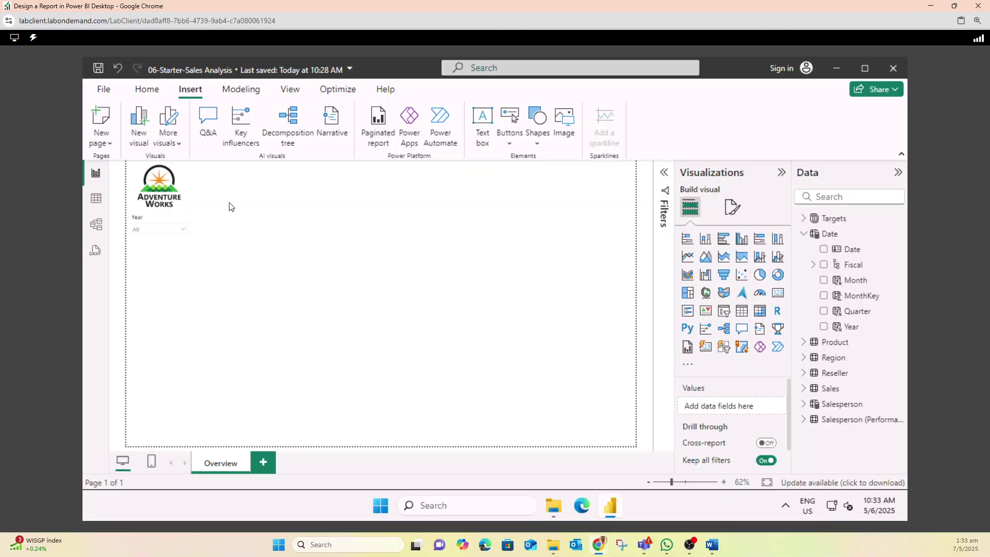
{"action": "left_click", "coordinate": [142, 233]}
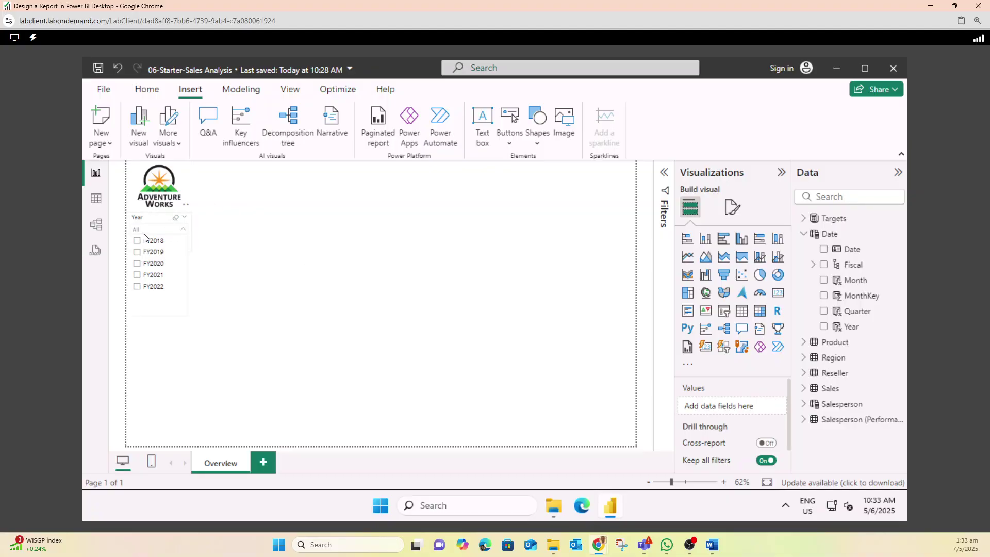
{"action": "left_click", "coordinate": [137, 264]}
{"action": "left_click", "coordinate": [138, 263]}
{"action": "left_click", "coordinate": [236, 360]}
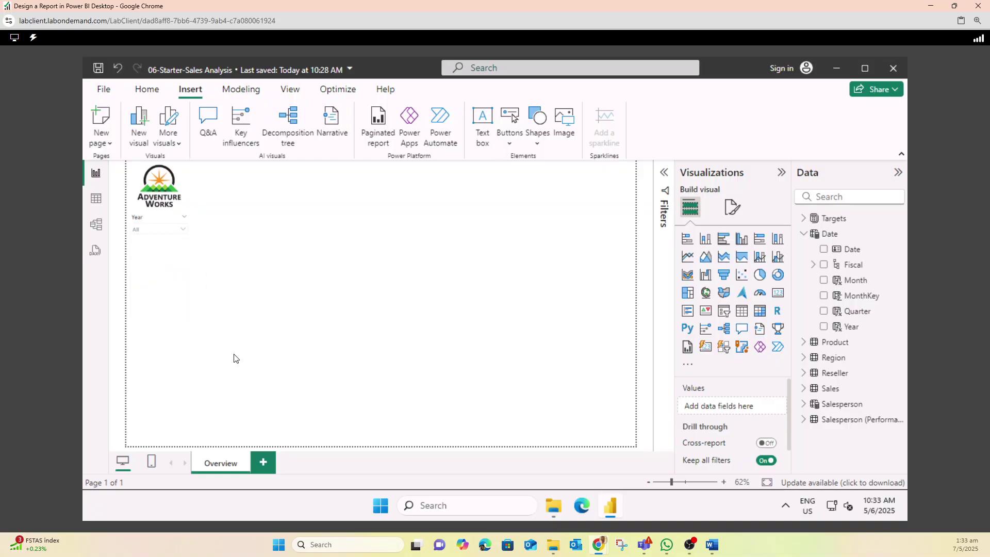
Add a second slicer beneath the Year slicer, make it a tall narrow list, and base it on the Region table's Region field.
{"action": "left_click", "coordinate": [723, 310]}
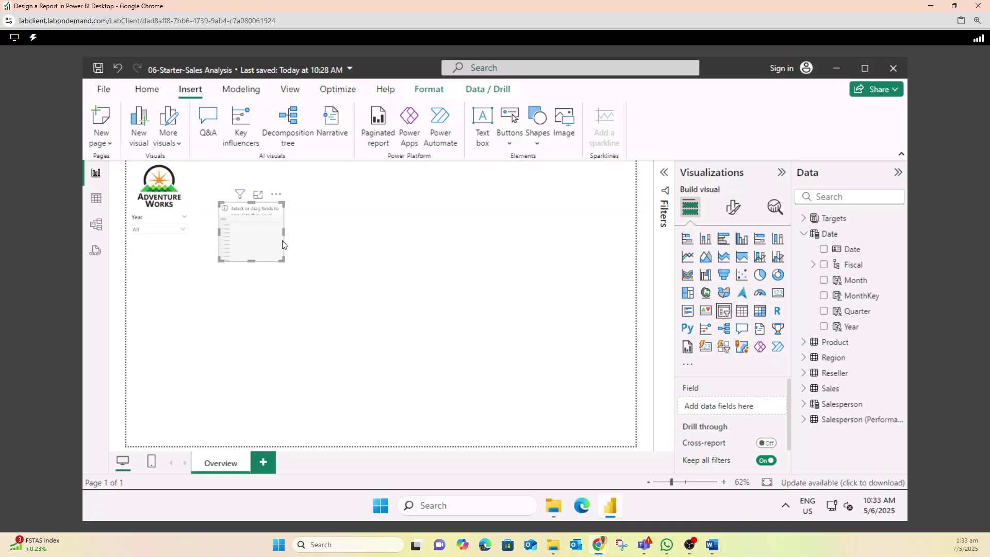
{"action": "left_click_drag", "start_coordinate": [278, 244], "coordinate": [164, 414]}
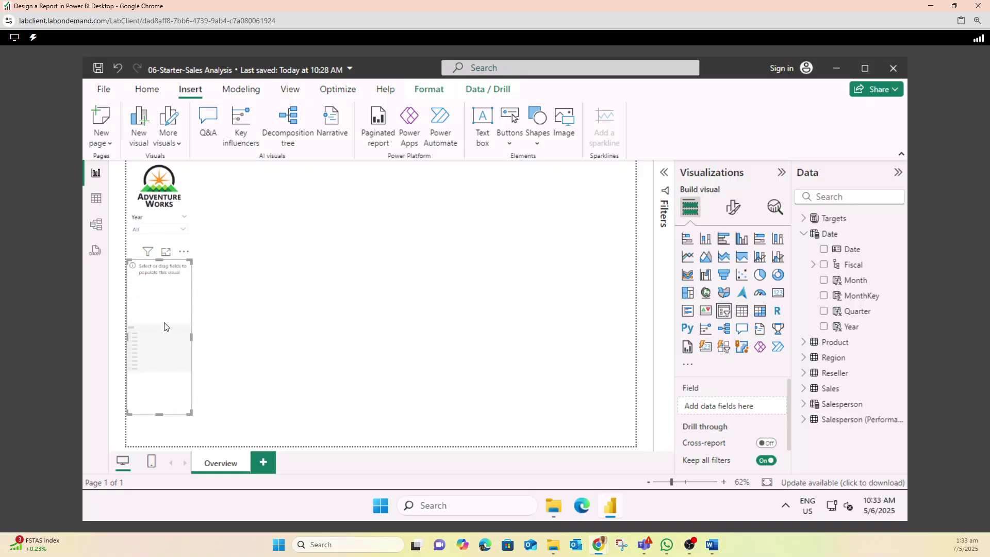
{"action": "left_click", "coordinate": [803, 357]}
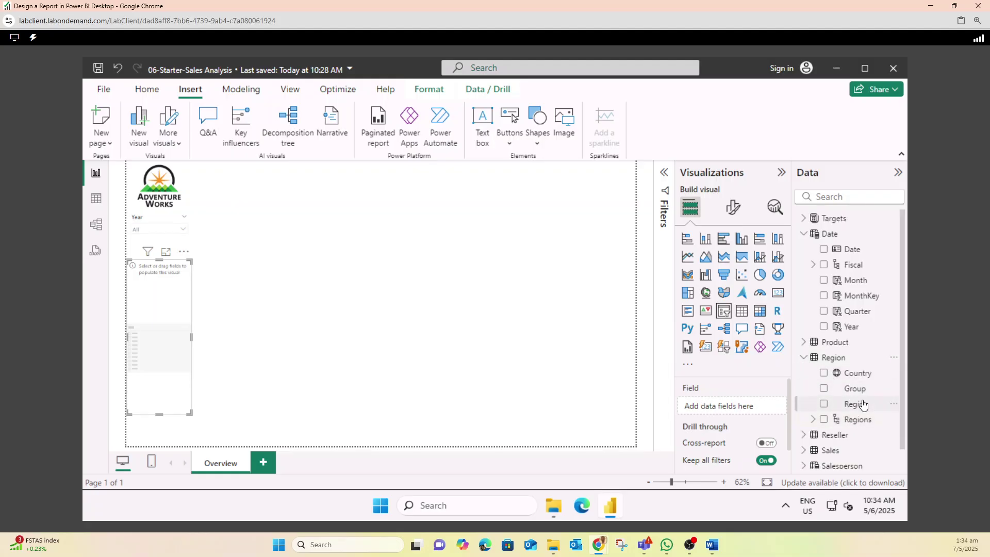
{"action": "left_click_drag", "start_coordinate": [857, 404], "coordinate": [740, 410]}
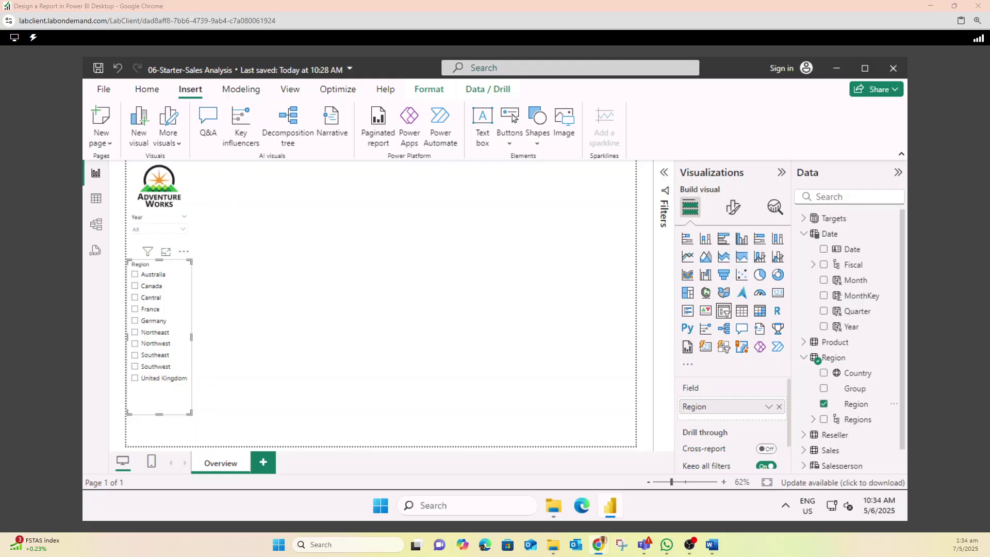
Consult the finished-page picture in the assignment instructions and filter the Year slicer to FY2020.
{"action": "left_click_drag", "start_coordinate": [0, 65], "coordinate": [547, 122]}
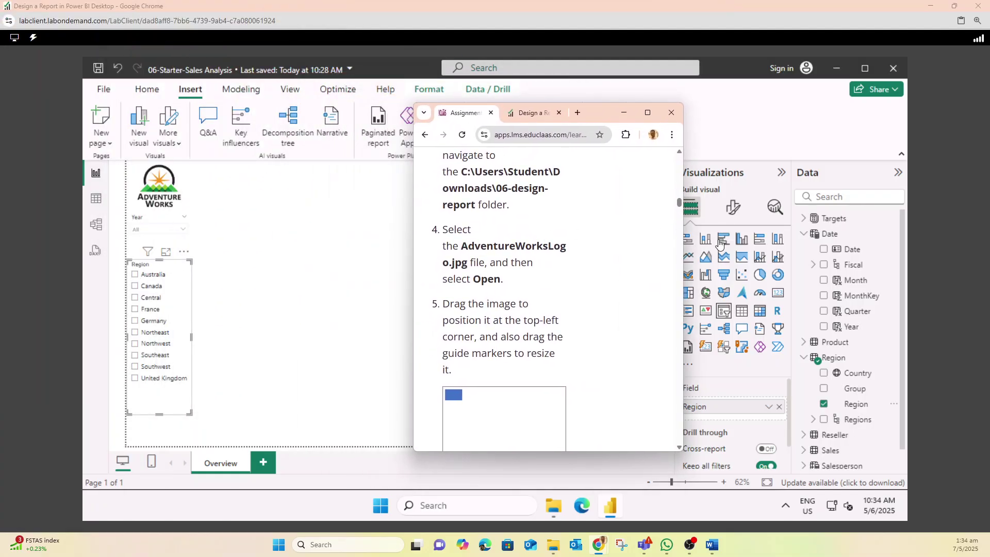
{"action": "left_click_drag", "start_coordinate": [684, 243], "coordinate": [960, 249]}
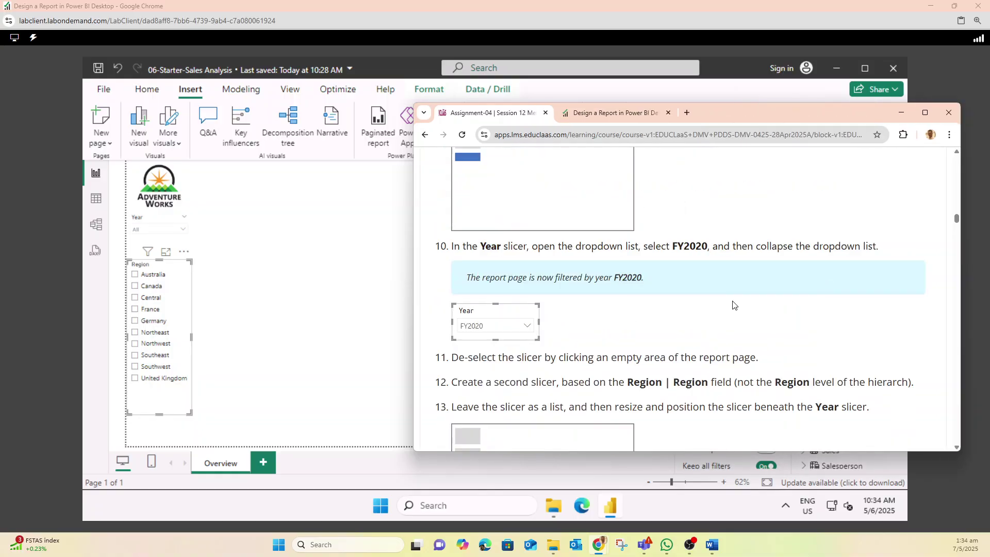
{"action": "scroll", "coordinate": [675, 311], "scroll_direction": "up", "scroll_amount": 10}
{"action": "scroll", "coordinate": [675, 311], "scroll_direction": "up", "scroll_amount": 10}
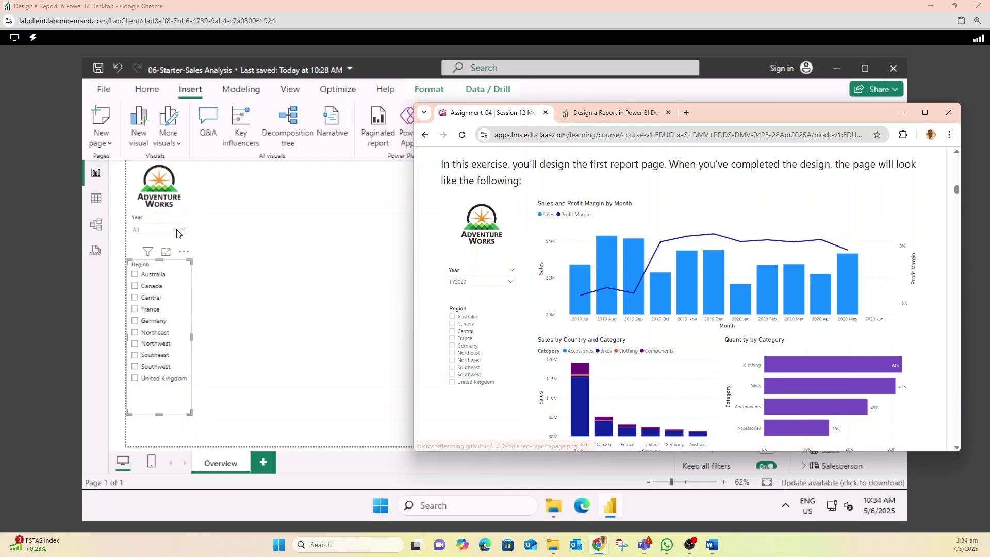
{"action": "left_click", "coordinate": [144, 232]}
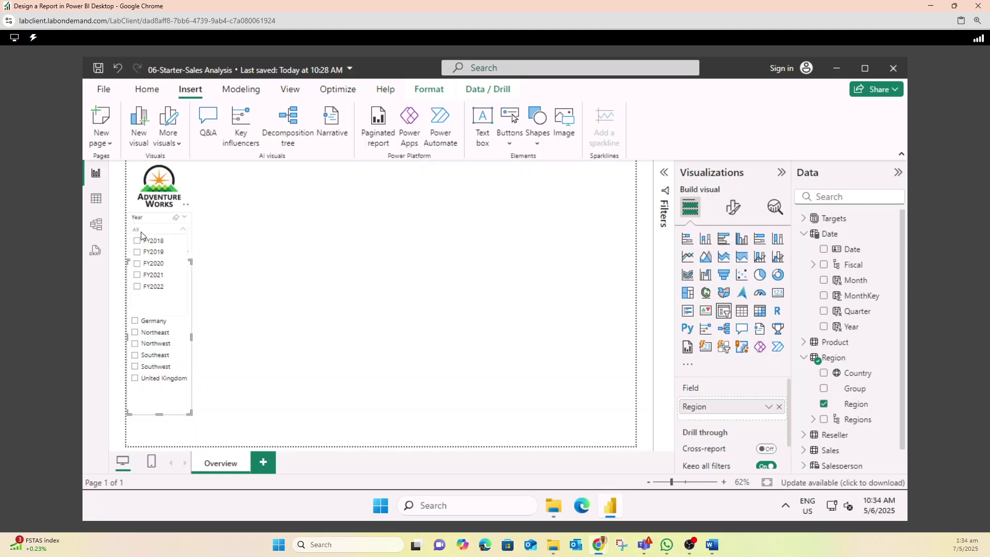
{"action": "left_click", "coordinate": [137, 264]}
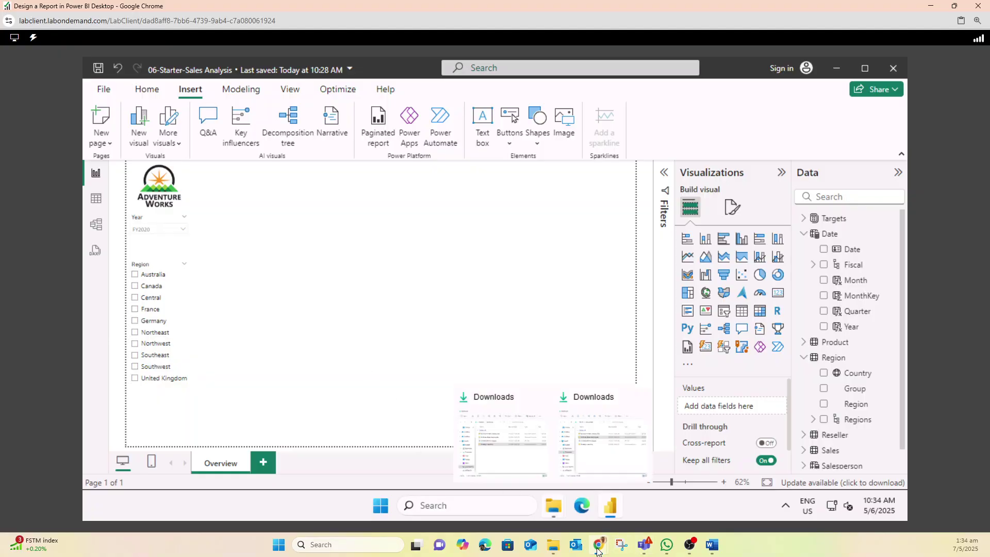
Compare the Overview page with the sample page in the assignment instructions, and put the instructions window away.
{"action": "mouse_move", "coordinate": [598, 550]}
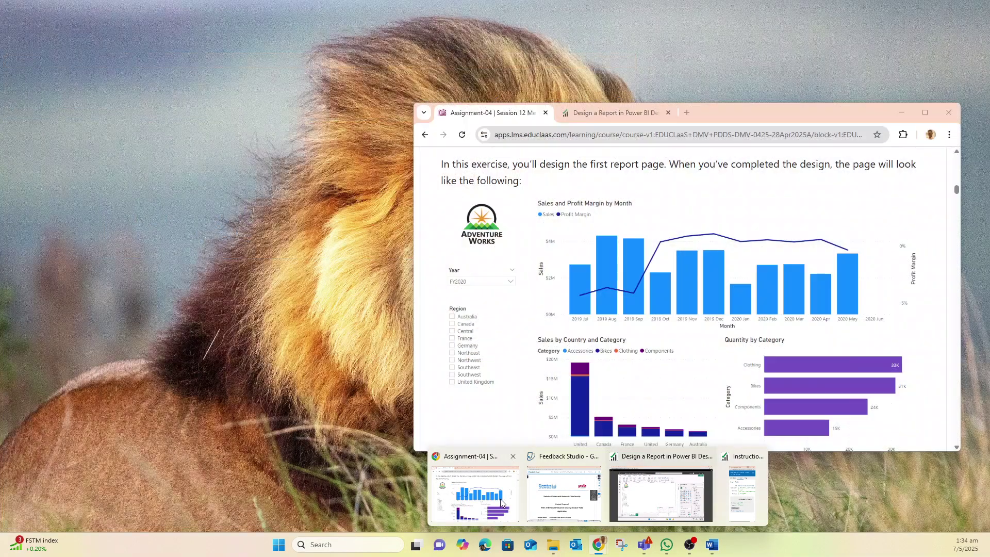
{"action": "left_click", "coordinate": [727, 510]}
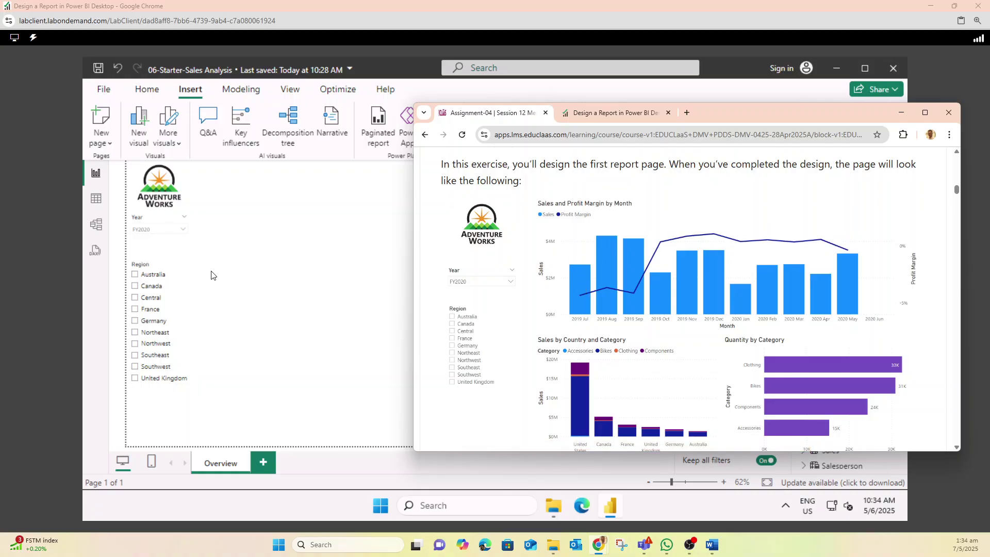
{"action": "left_click", "coordinate": [901, 112]}
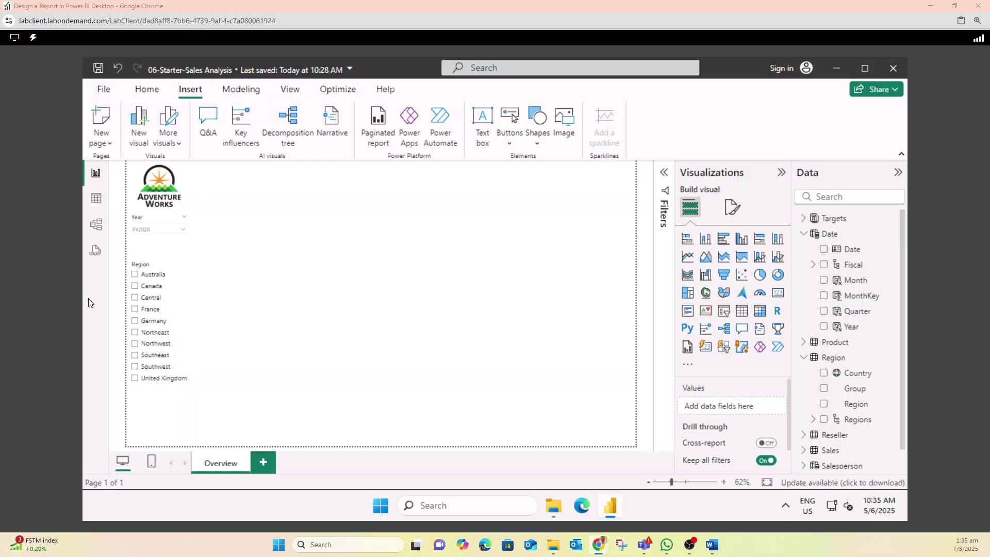
Add a line and stacked column chart beside the logo and slicers, widening it across the page's upper part and making it taller.
{"action": "left_click", "coordinate": [763, 262]}
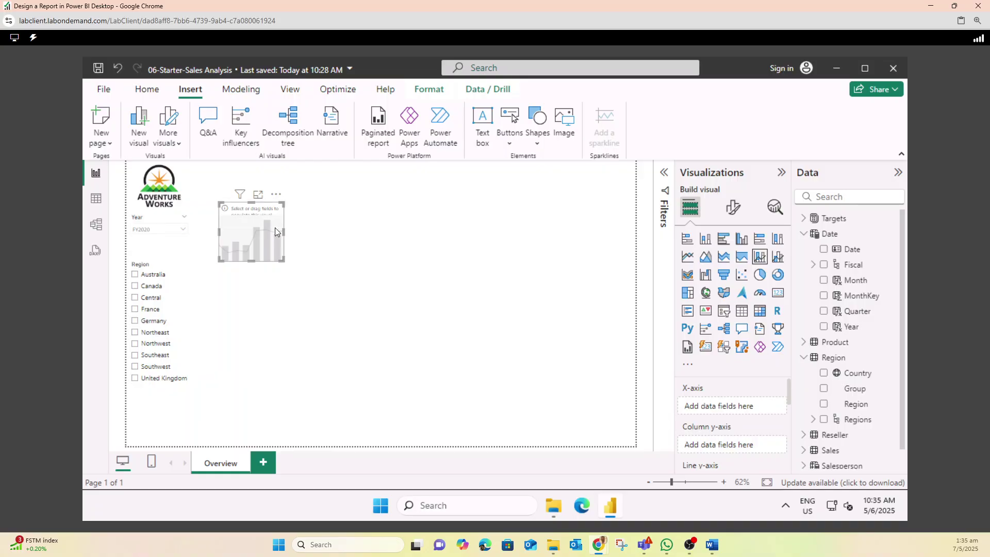
{"action": "left_click_drag", "start_coordinate": [268, 214], "coordinate": [604, 190]}
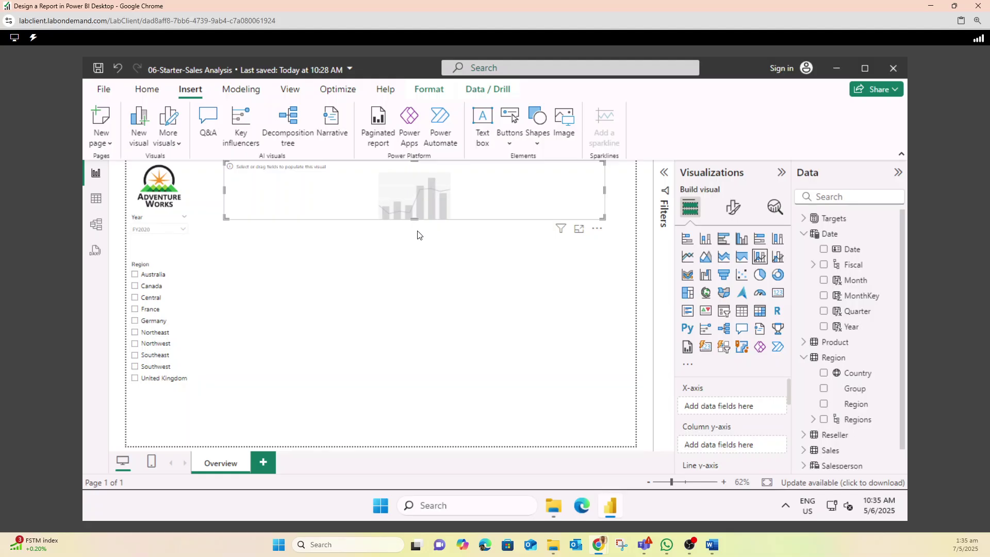
{"action": "left_click_drag", "start_coordinate": [416, 220], "coordinate": [424, 282]}
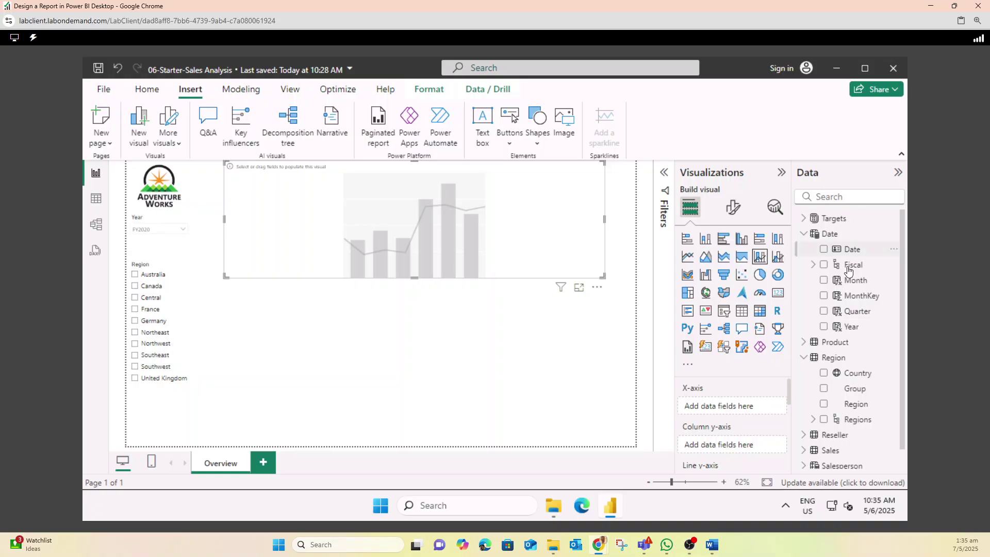
Add the Date table's Month field and the Sales table's Sales field to the combo chart's column y-axis.
{"action": "left_click_drag", "start_coordinate": [862, 281], "coordinate": [757, 393]}
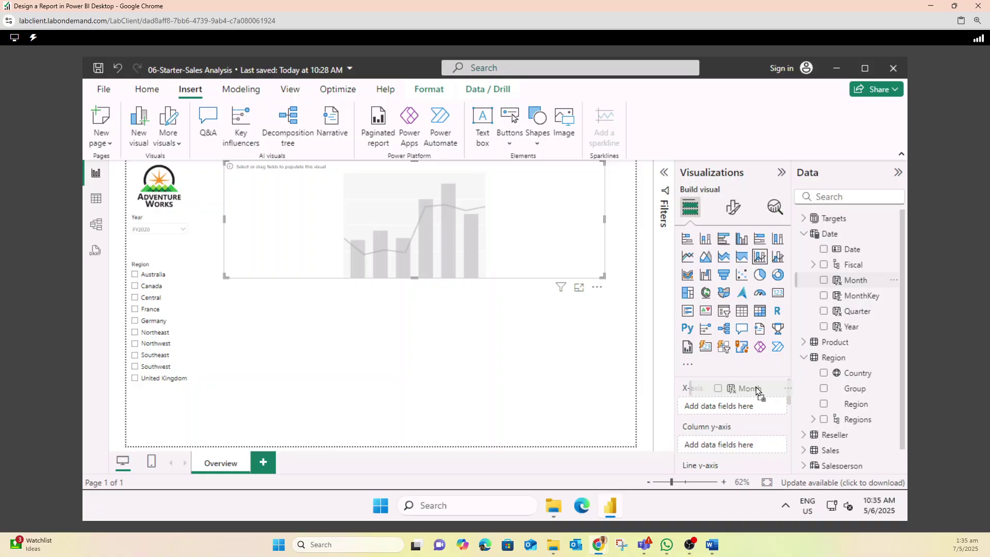
{"action": "left_click_drag", "start_coordinate": [757, 392], "coordinate": [837, 251]}
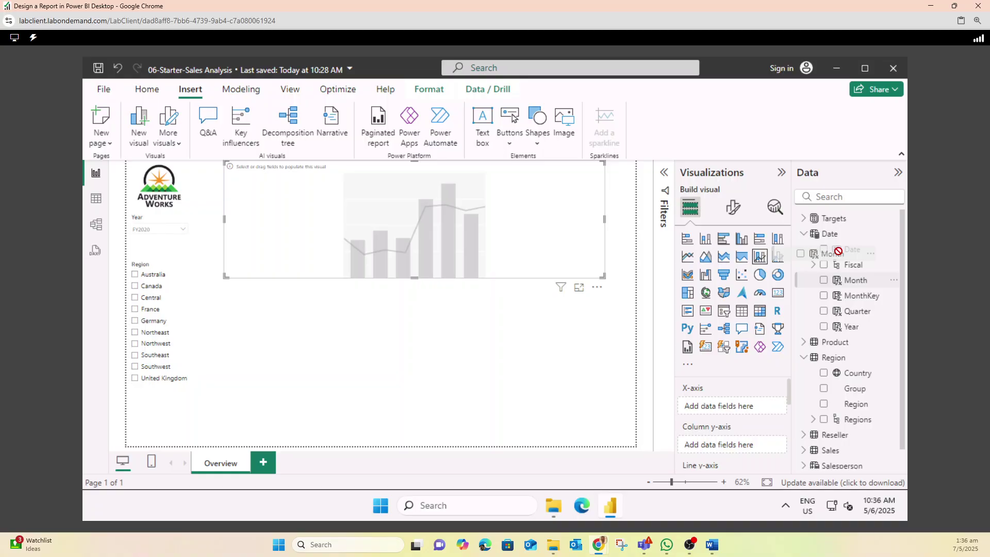
{"action": "left_click_drag", "start_coordinate": [838, 251], "coordinate": [747, 442]}
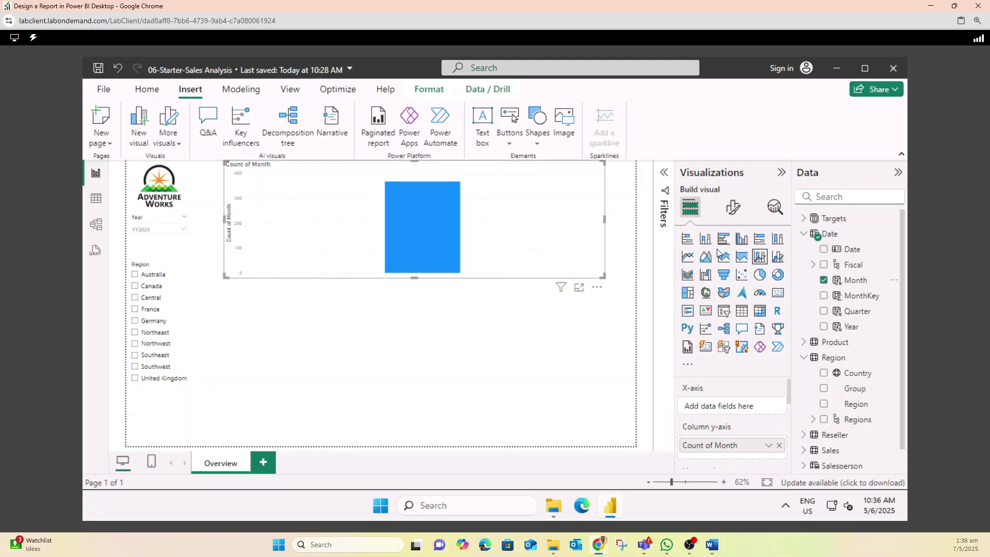
{"action": "scroll", "coordinate": [856, 356], "scroll_direction": "down", "scroll_amount": 1}
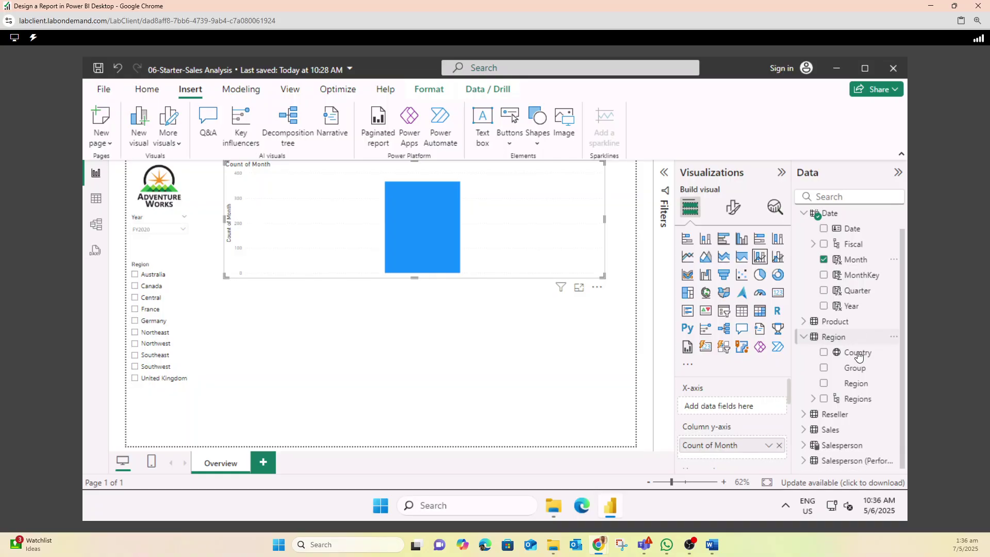
{"action": "left_click", "coordinate": [802, 431]}
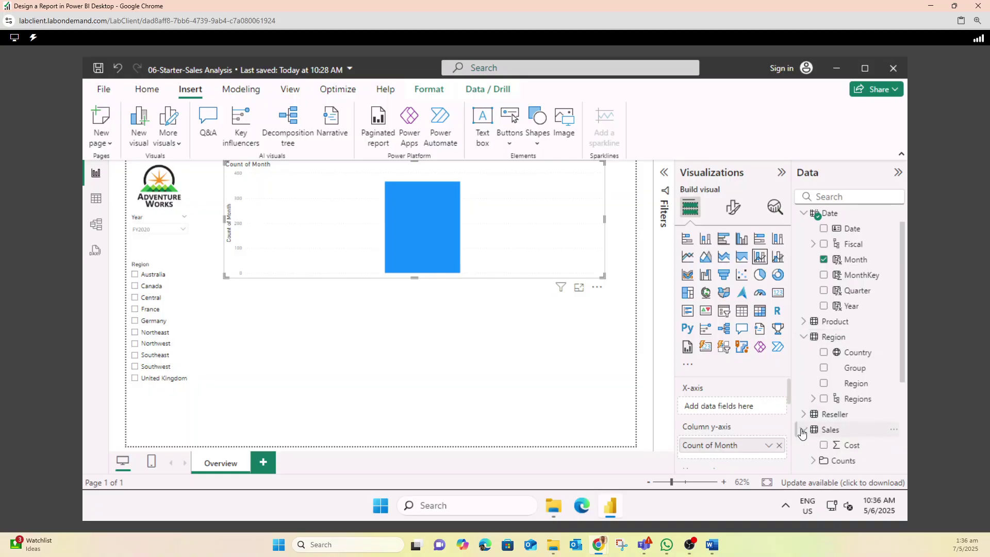
{"action": "scroll", "coordinate": [804, 428], "scroll_direction": "down", "scroll_amount": 3}
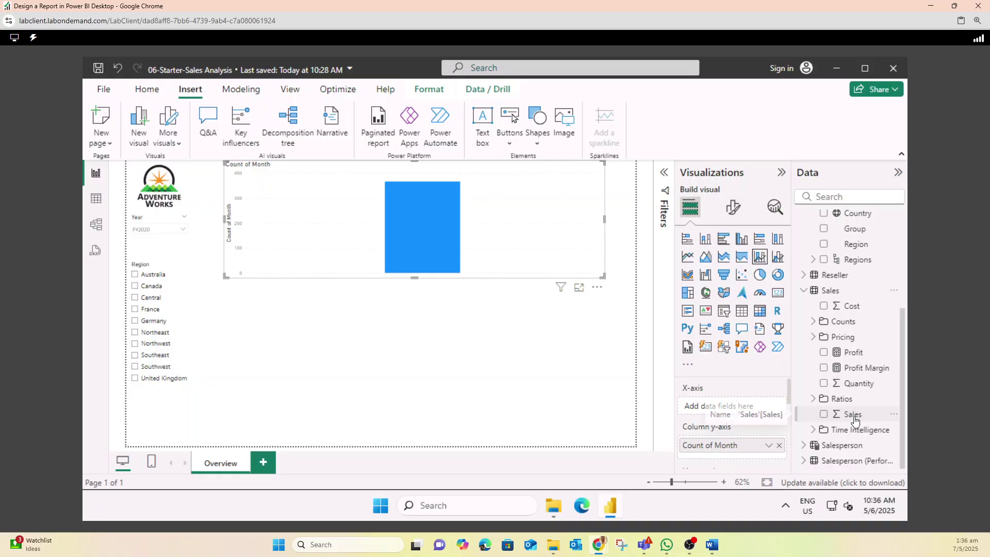
{"action": "left_click_drag", "start_coordinate": [839, 420], "coordinate": [744, 438]}
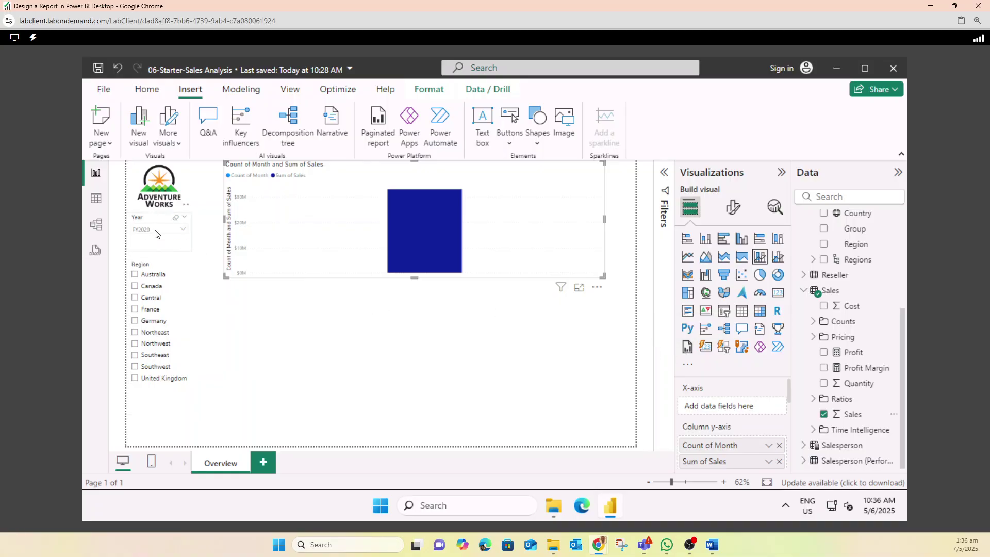
Clear the FY2020 selection in the Year slicer and collapse its list.
{"action": "left_click", "coordinate": [137, 236]}
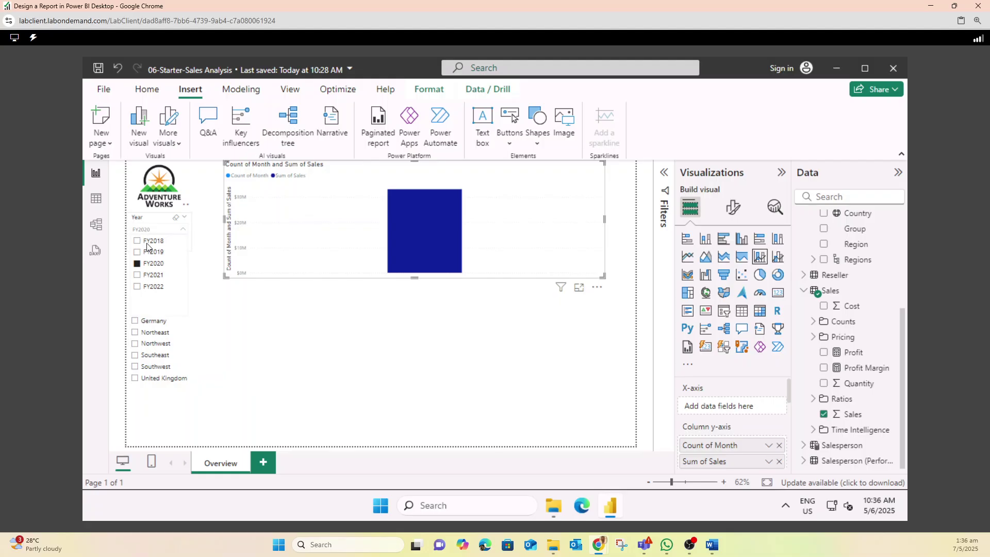
{"action": "left_click", "coordinate": [137, 264]}
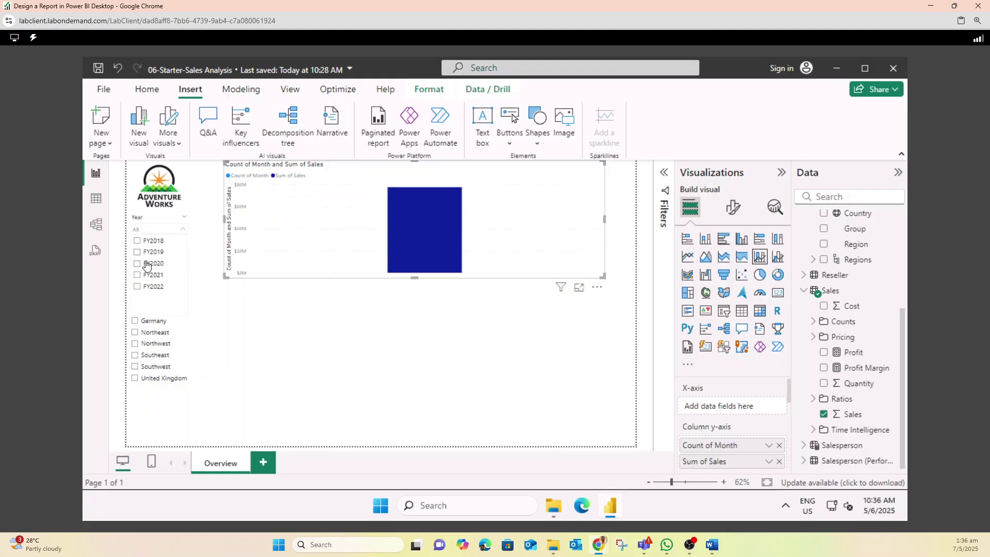
{"action": "left_click", "coordinate": [325, 325]}
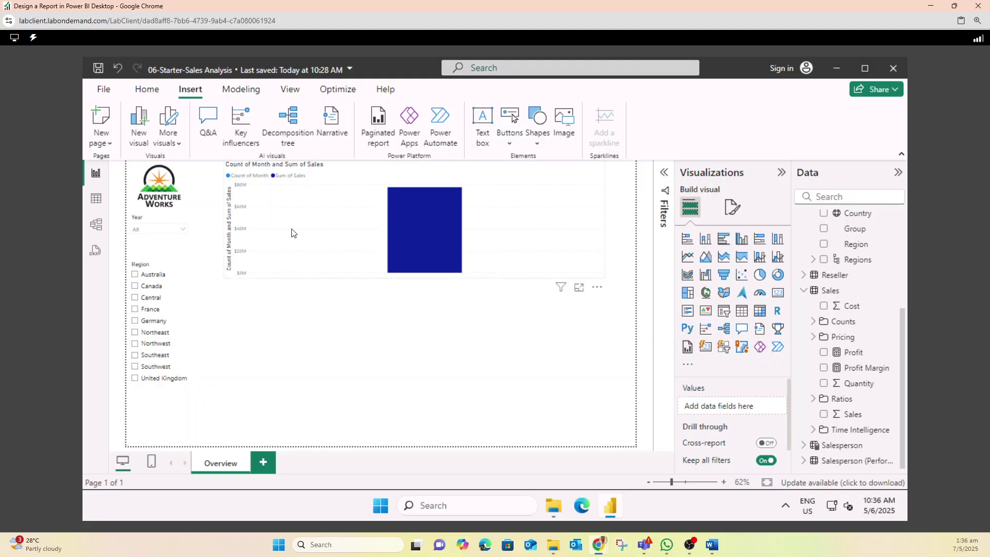
Move Month from the combo chart's column y-axis to its X-axis, leaving only Sales on the column y-axis.
{"action": "left_click", "coordinate": [441, 236]}
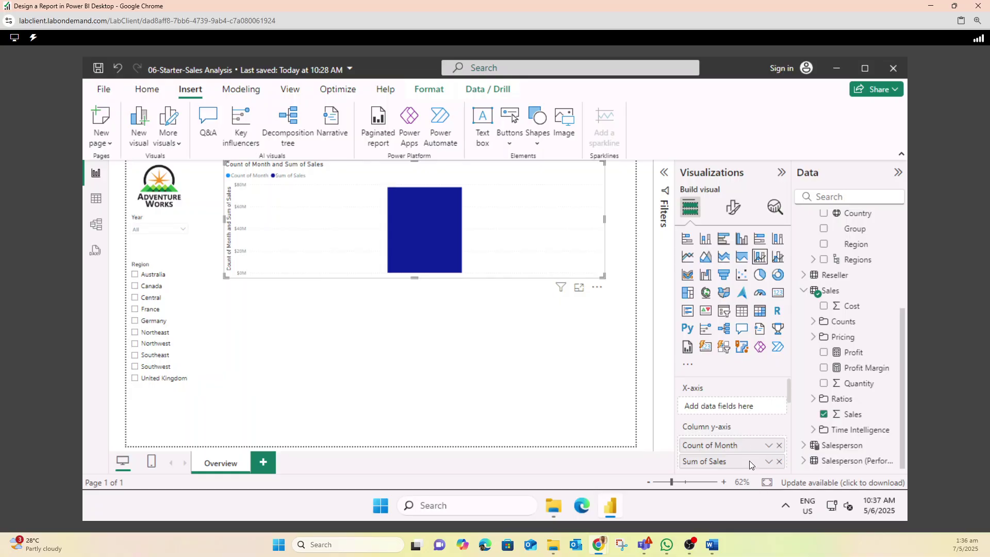
{"action": "left_click_drag", "start_coordinate": [749, 446], "coordinate": [744, 411]}
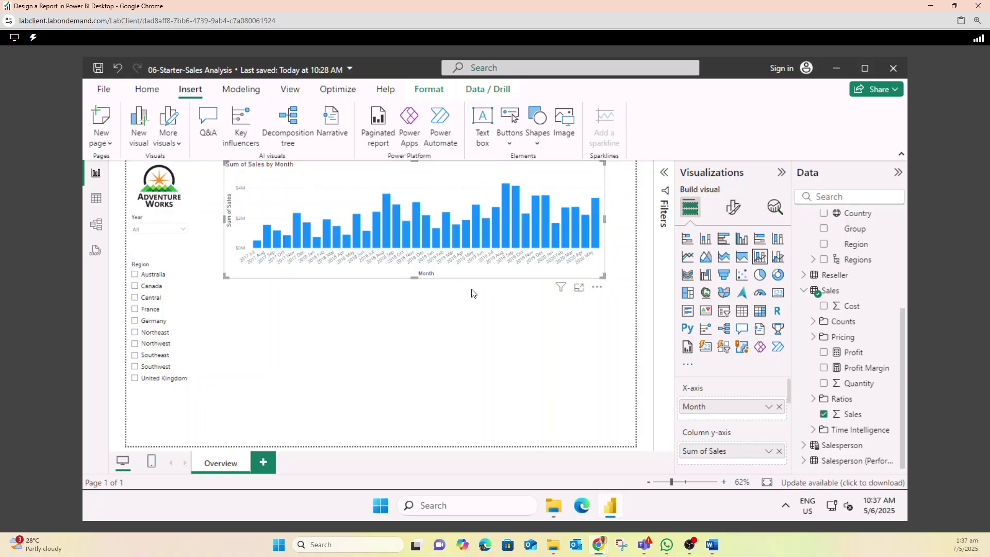
{"action": "left_click", "coordinate": [767, 451]}
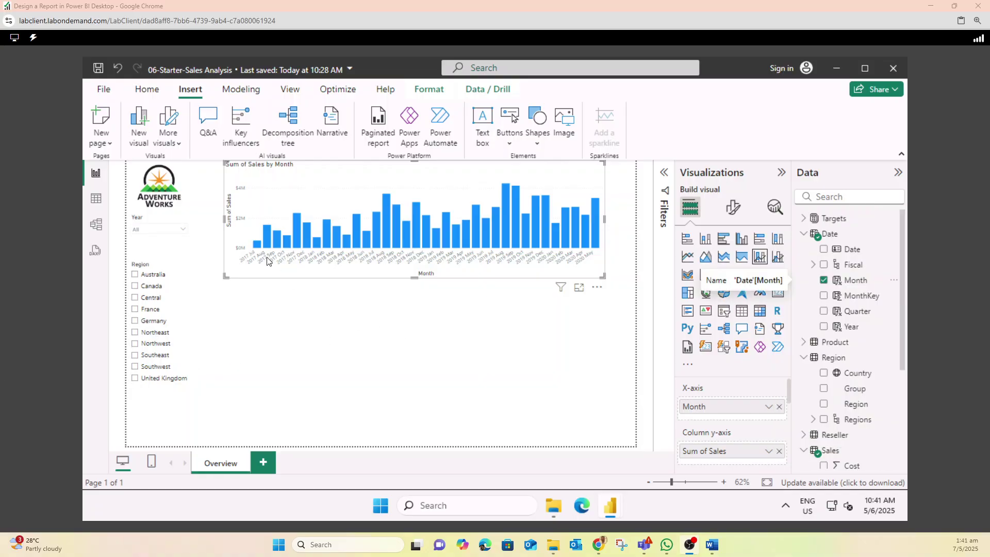
Filter the Overview page to FY2020 with the Year slicer.
{"action": "left_click", "coordinate": [151, 230]}
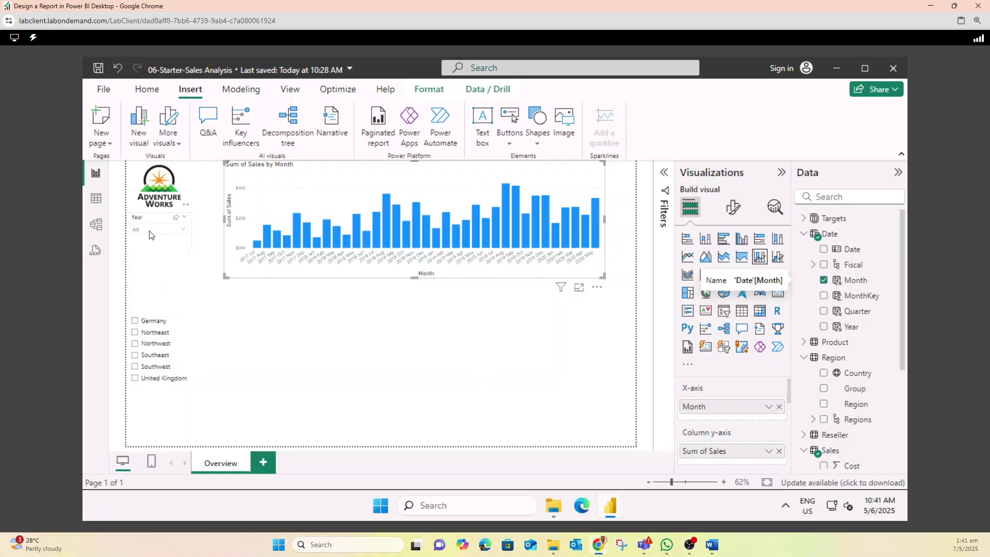
{"action": "left_click", "coordinate": [137, 263]}
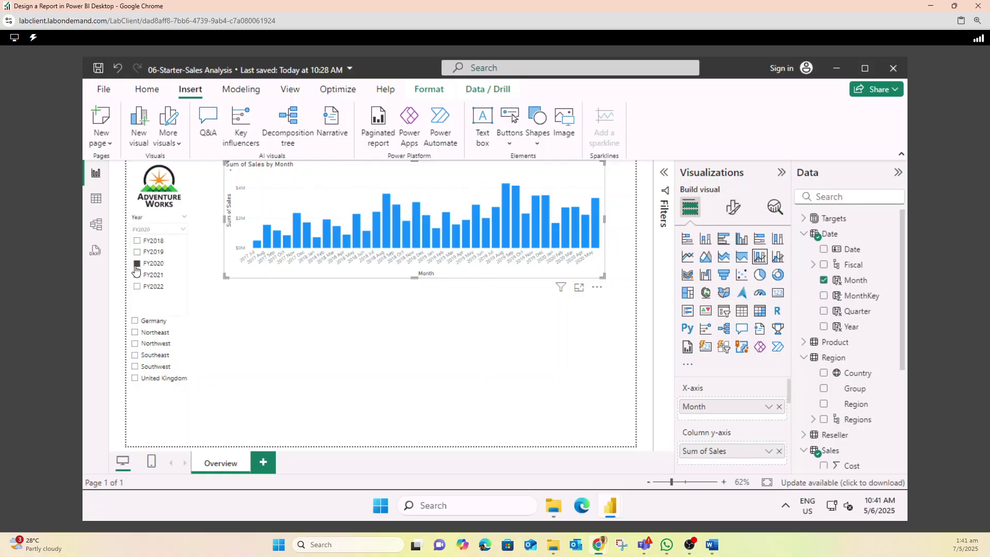
{"action": "mouse_move", "coordinate": [427, 215]}
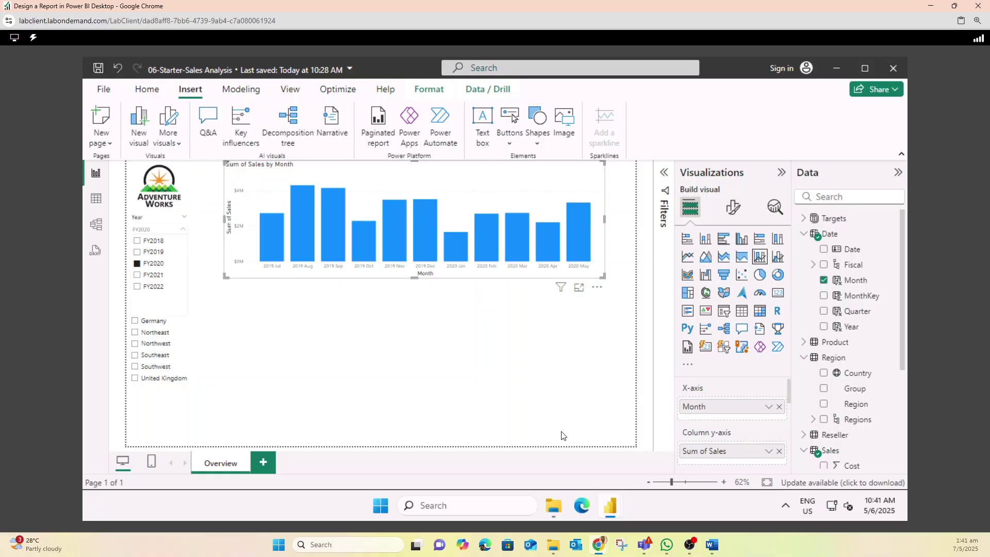
{"action": "mouse_move", "coordinate": [600, 546]}
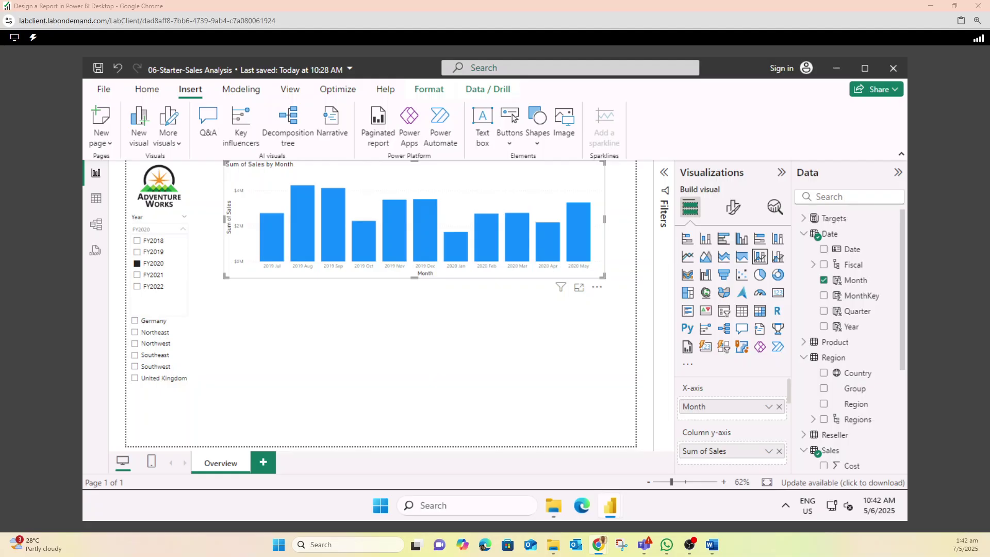
Compare the combo chart with the sample Overview page in the assignment instructions, and return to the report.
{"action": "key", "text": "alt+Tab"}
{"action": "scroll", "coordinate": [404, 265], "scroll_direction": "up", "scroll_amount": 8}
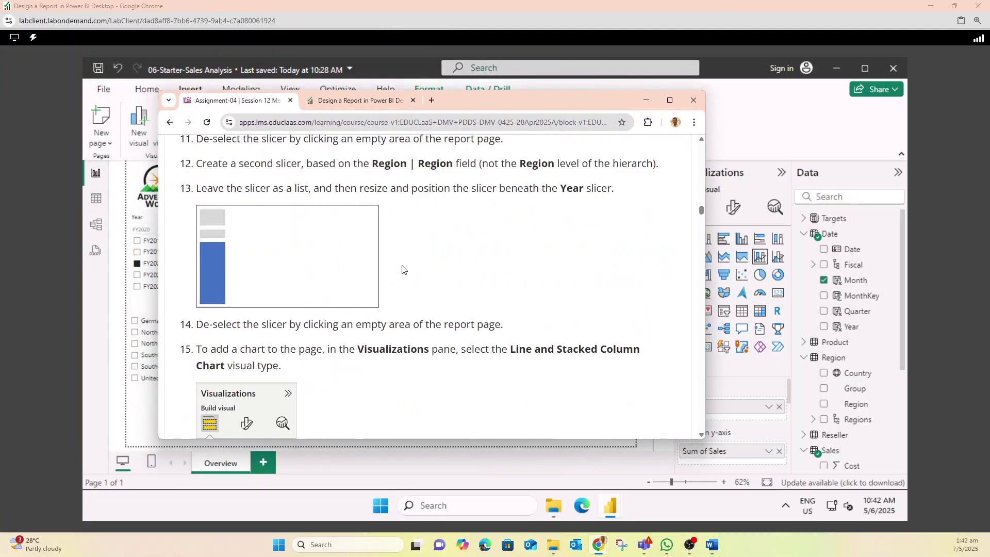
{"action": "scroll", "coordinate": [402, 269], "scroll_direction": "up", "scroll_amount": 10}
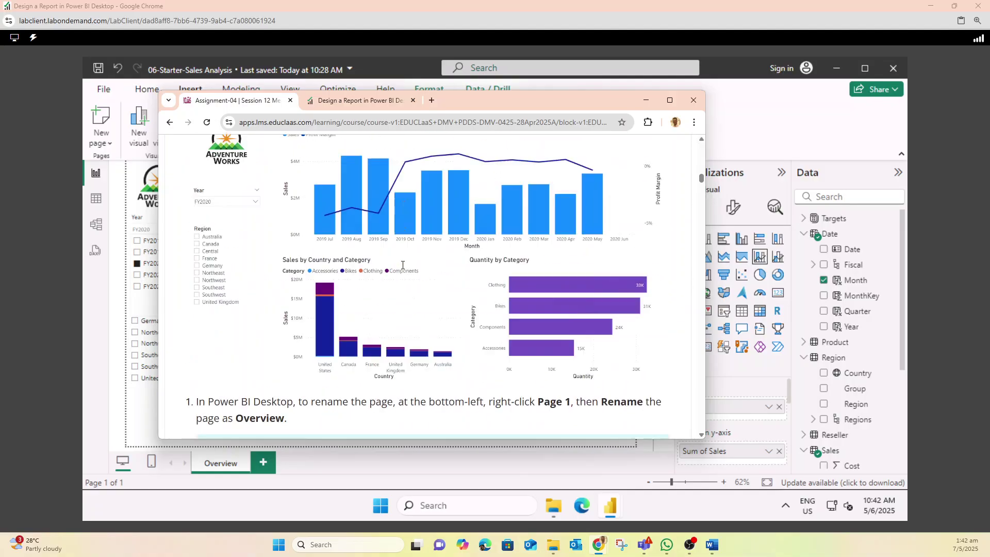
{"action": "scroll", "coordinate": [402, 265], "scroll_direction": "up", "scroll_amount": 4}
{"action": "scroll", "coordinate": [402, 265], "scroll_direction": "down", "scroll_amount": 5}
{"action": "scroll", "coordinate": [403, 247], "scroll_direction": "up", "scroll_amount": 3}
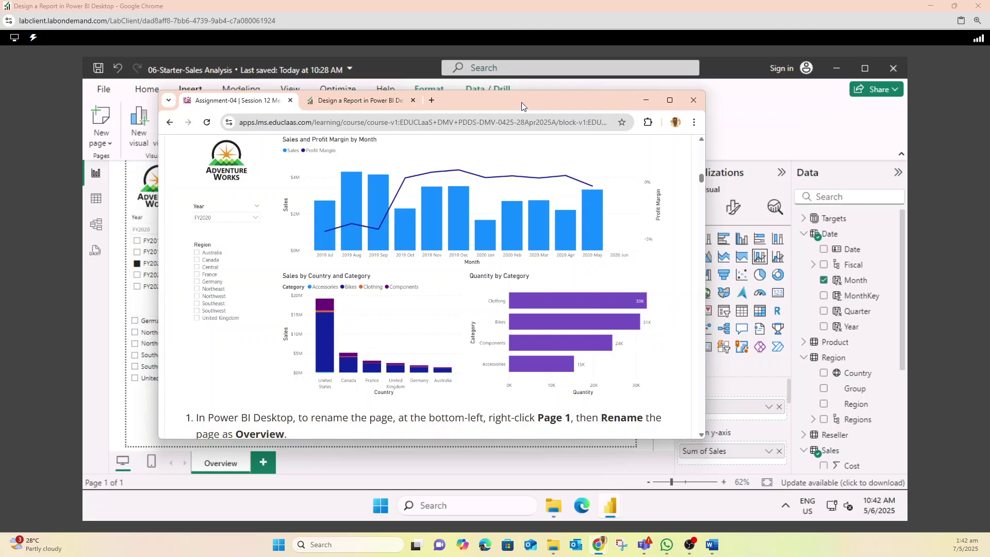
{"action": "key", "text": "alt+Tab"}
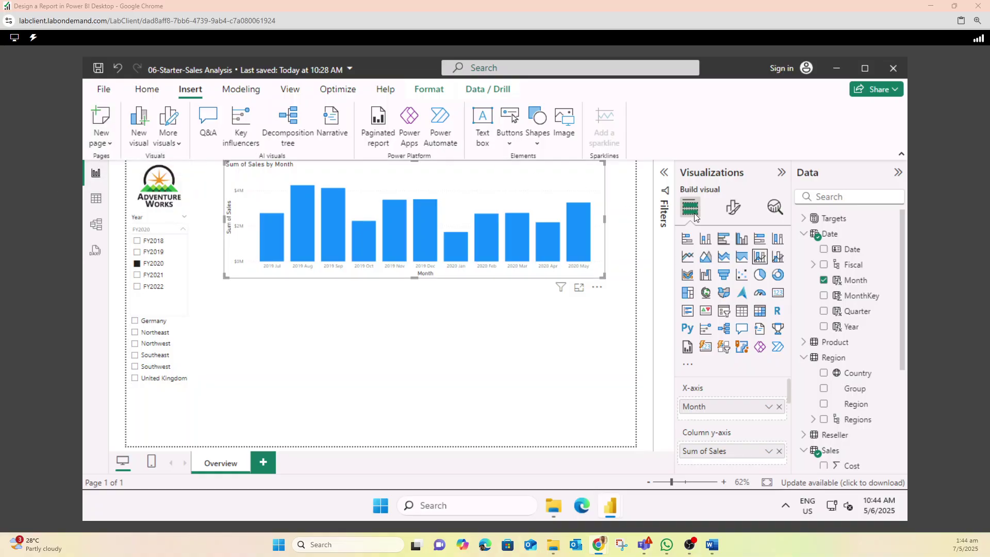
Add the Sales table's Profit Margin measure to the combo chart's line y-axis, and make the chart slightly taller.
{"action": "scroll", "coordinate": [740, 388], "scroll_direction": "down", "scroll_amount": 5}
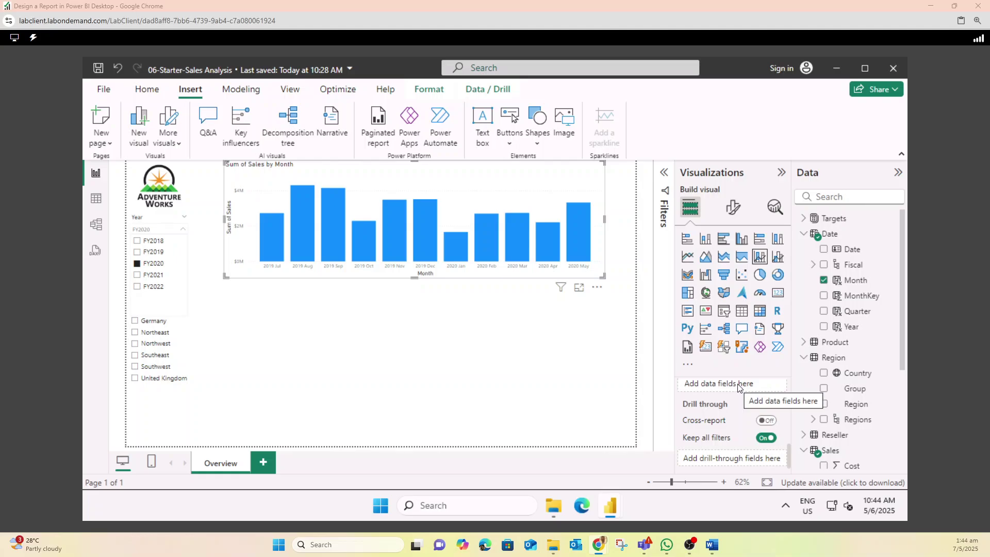
{"action": "scroll", "coordinate": [736, 387], "scroll_direction": "up", "scroll_amount": 3}
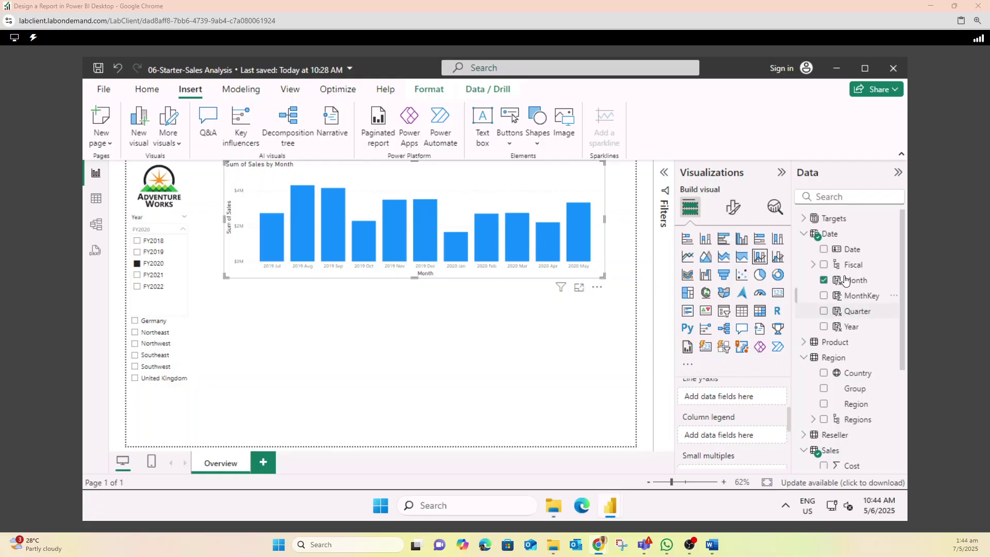
{"action": "scroll", "coordinate": [820, 373], "scroll_direction": "down", "scroll_amount": 3}
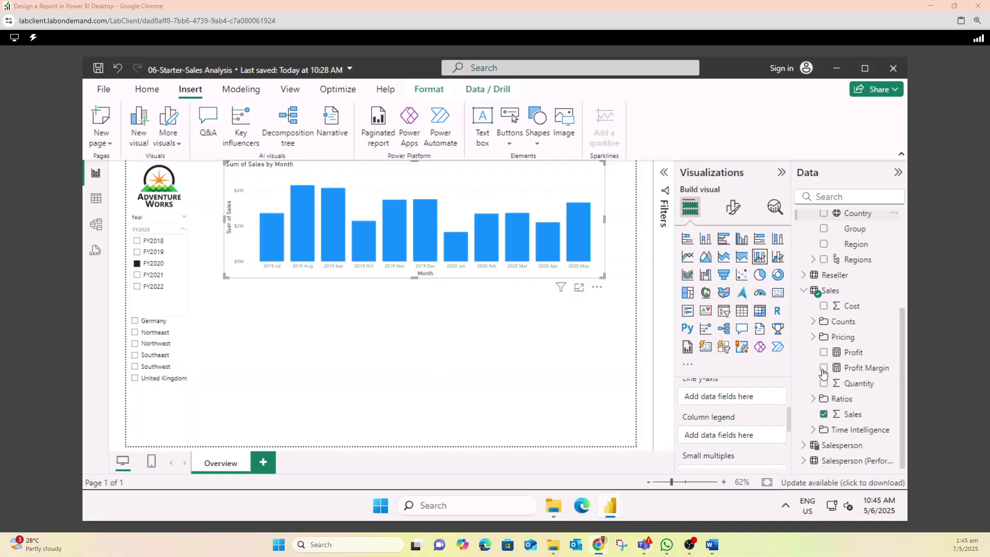
{"action": "left_click", "coordinate": [854, 369]}
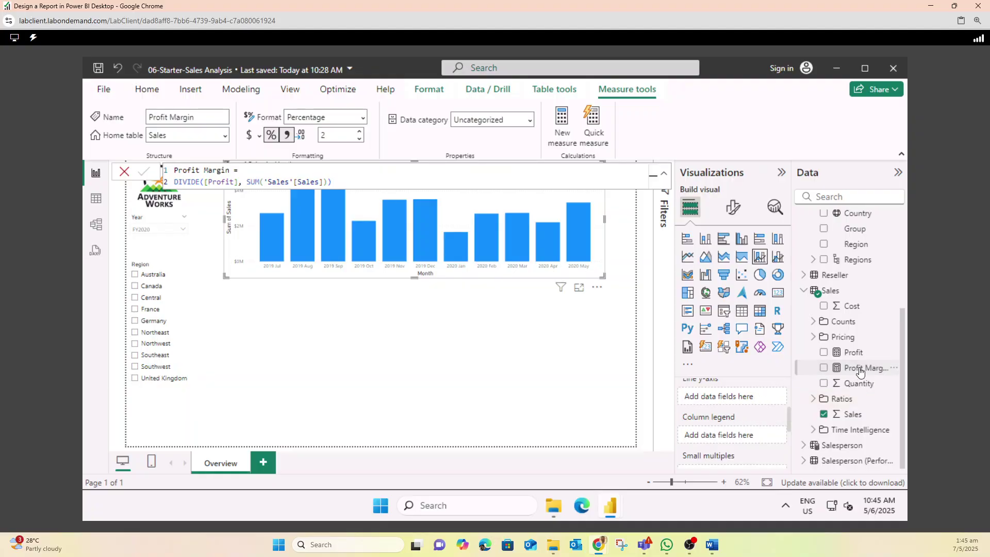
{"action": "left_click_drag", "start_coordinate": [858, 370], "coordinate": [748, 407]}
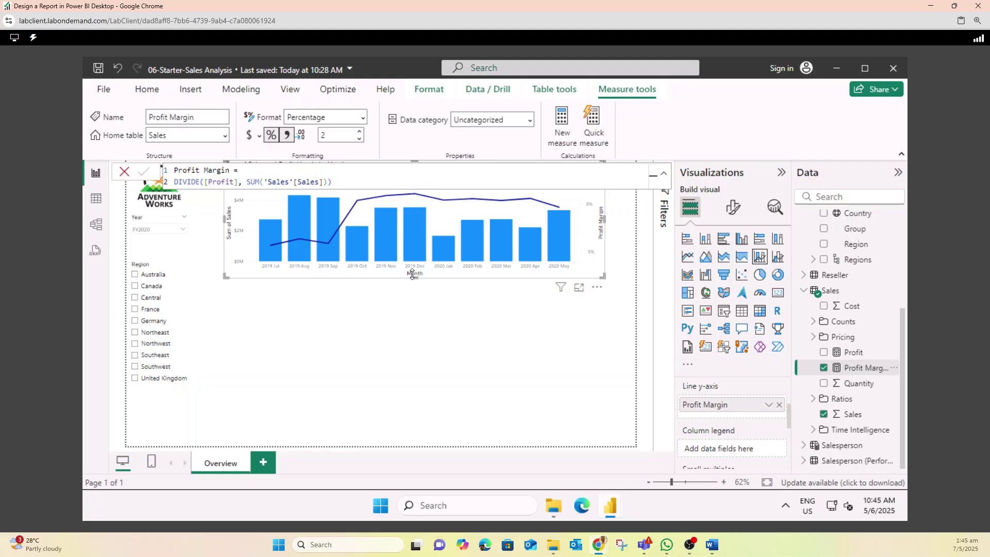
{"action": "left_click_drag", "start_coordinate": [414, 277], "coordinate": [413, 295]}
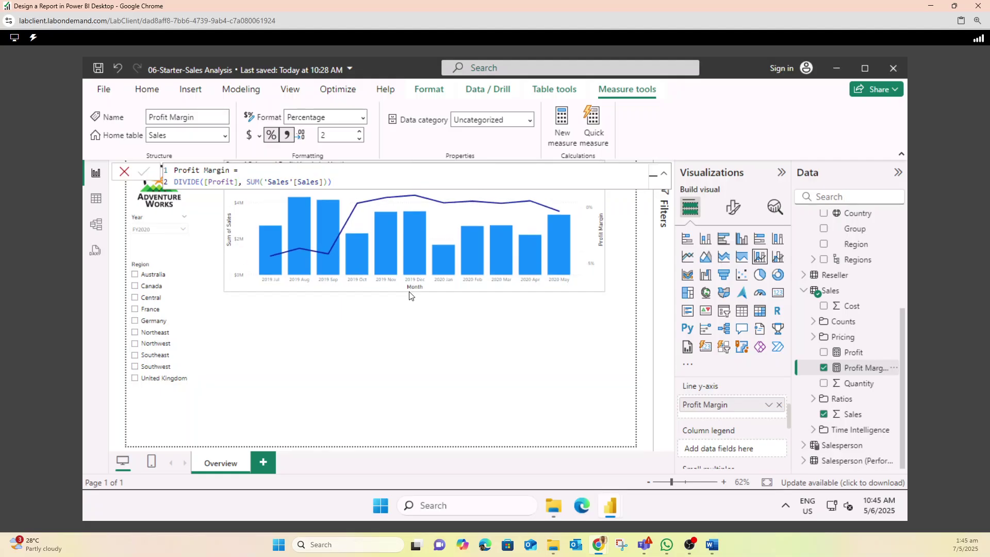
{"action": "left_click", "coordinate": [462, 344]}
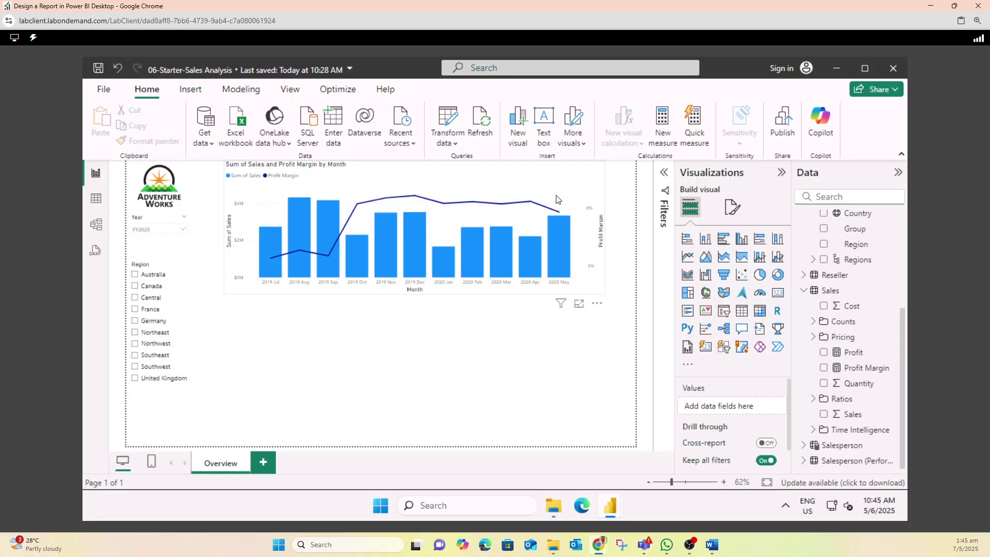
Show items with no data for the Month field on the Sales and Profit Margin combo chart's X-axis.
{"action": "left_click", "coordinate": [579, 218]}
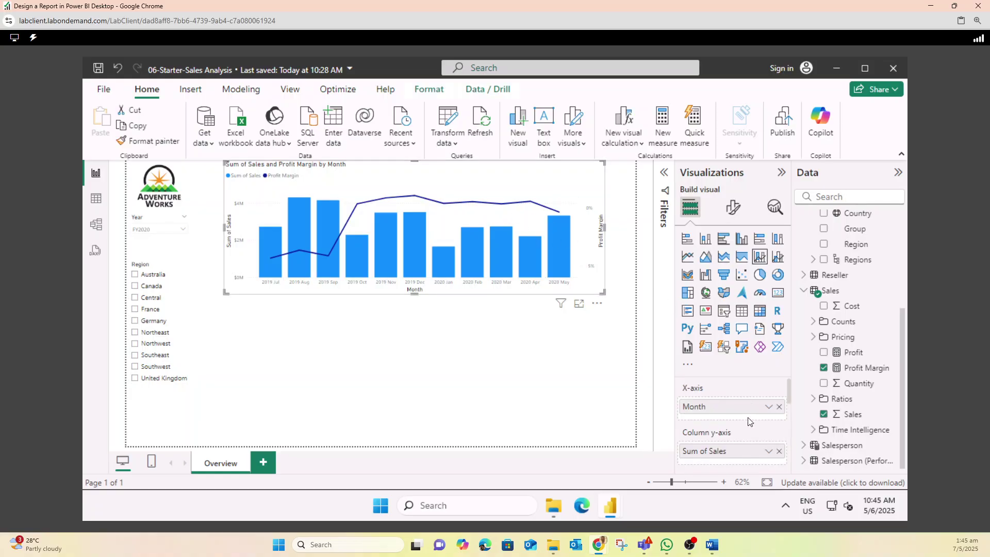
{"action": "scroll", "coordinate": [746, 432], "scroll_direction": "down", "scroll_amount": 3}
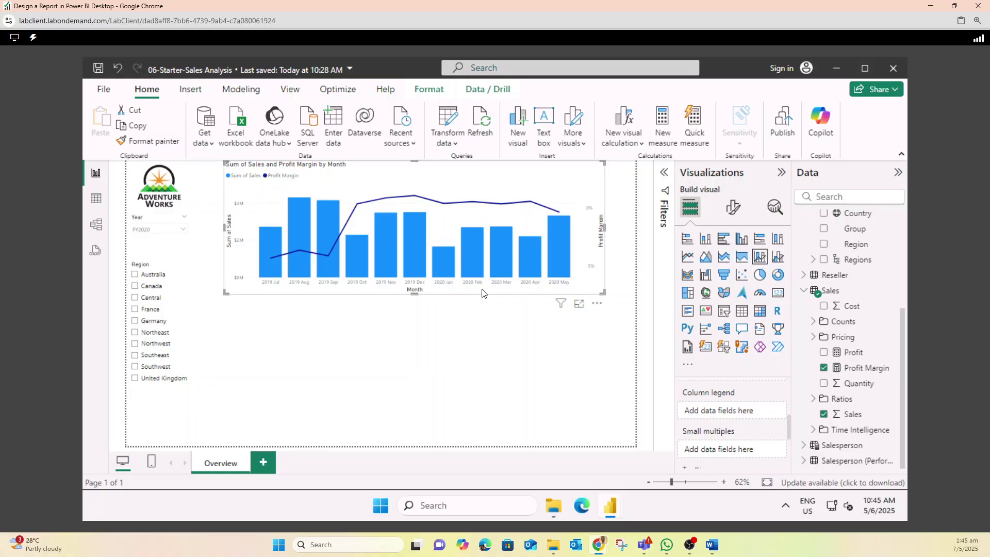
{"action": "mouse_move", "coordinate": [405, 279]}
{"action": "scroll", "coordinate": [783, 401], "scroll_direction": "down", "scroll_amount": 3}
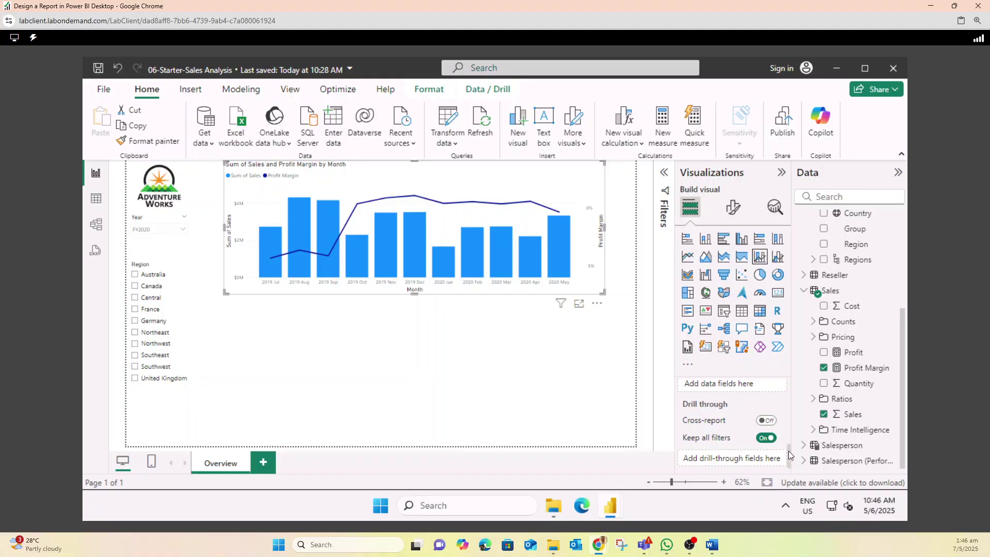
{"action": "left_click_drag", "start_coordinate": [788, 454], "coordinate": [783, 393]}
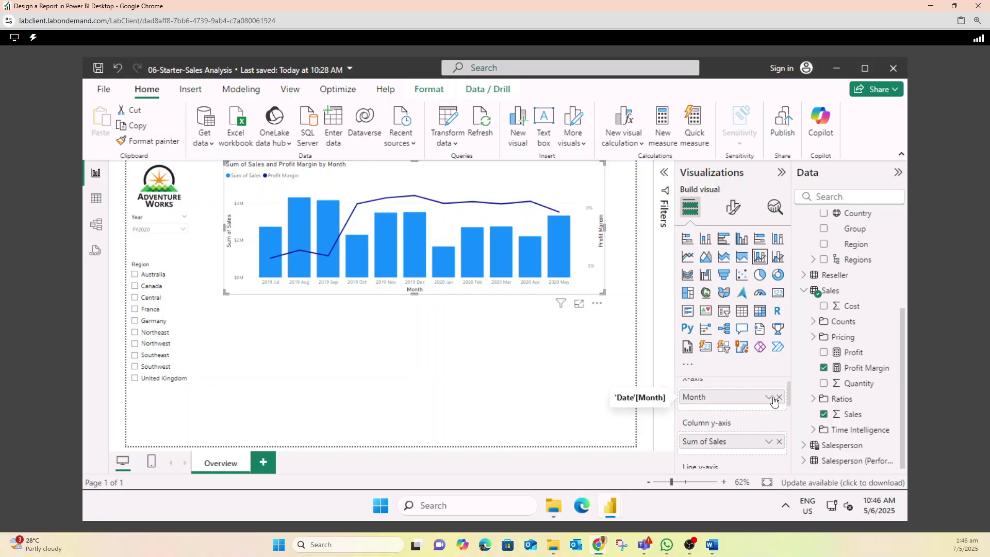
{"action": "left_click", "coordinate": [769, 398]}
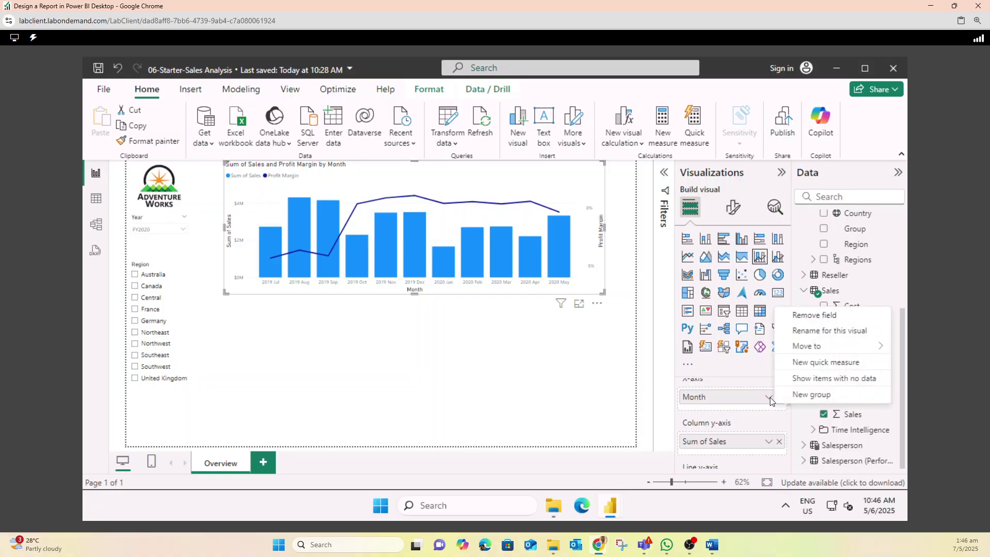
{"action": "left_click", "coordinate": [824, 381]}
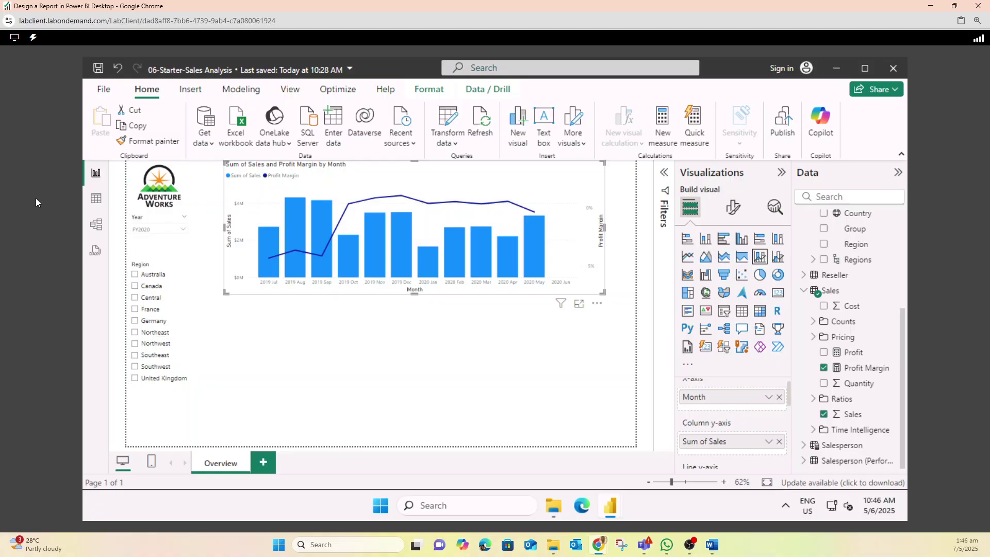
Add a clustered bar chart beneath the combo chart and narrow it to less than half of the combo chart's width.
{"action": "left_click", "coordinate": [406, 355]}
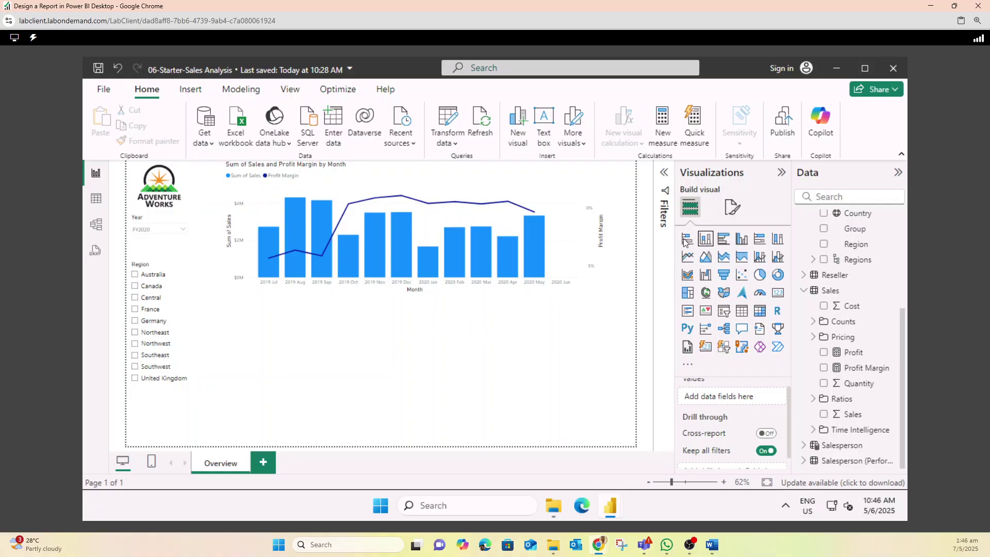
{"action": "left_click", "coordinate": [723, 239]}
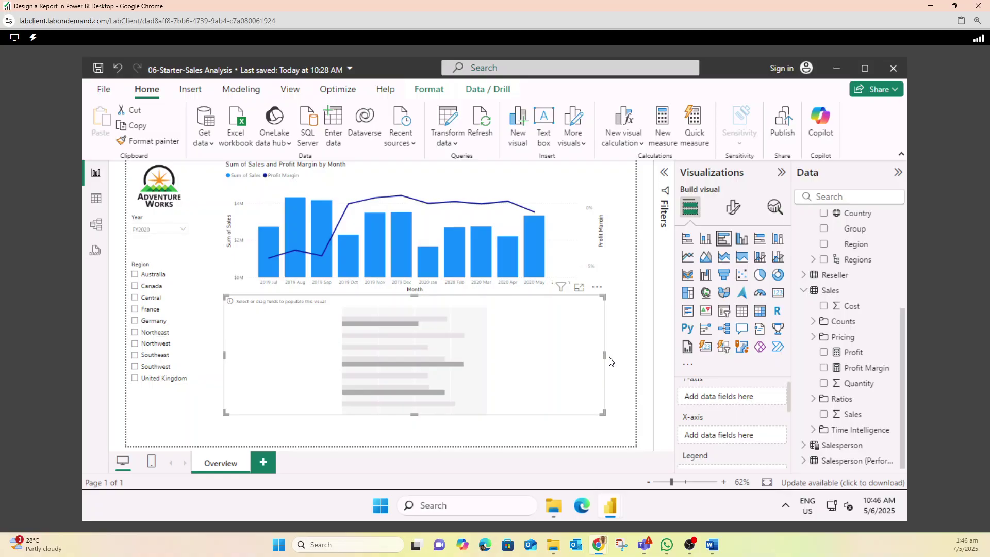
{"action": "left_click_drag", "start_coordinate": [602, 354], "coordinate": [438, 355]}
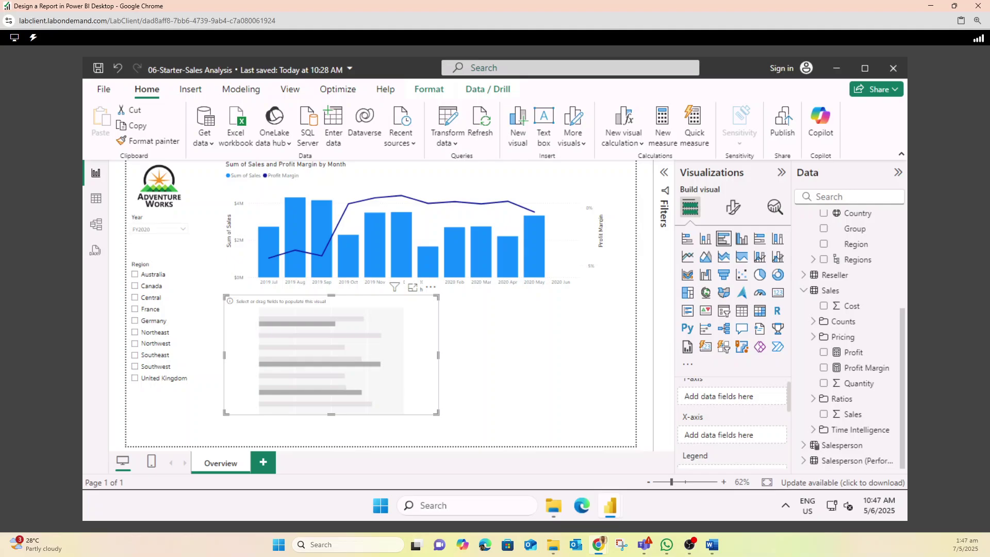
{"action": "left_click_drag", "start_coordinate": [437, 356], "coordinate": [383, 359]}
{"action": "left_click", "coordinate": [449, 354]}
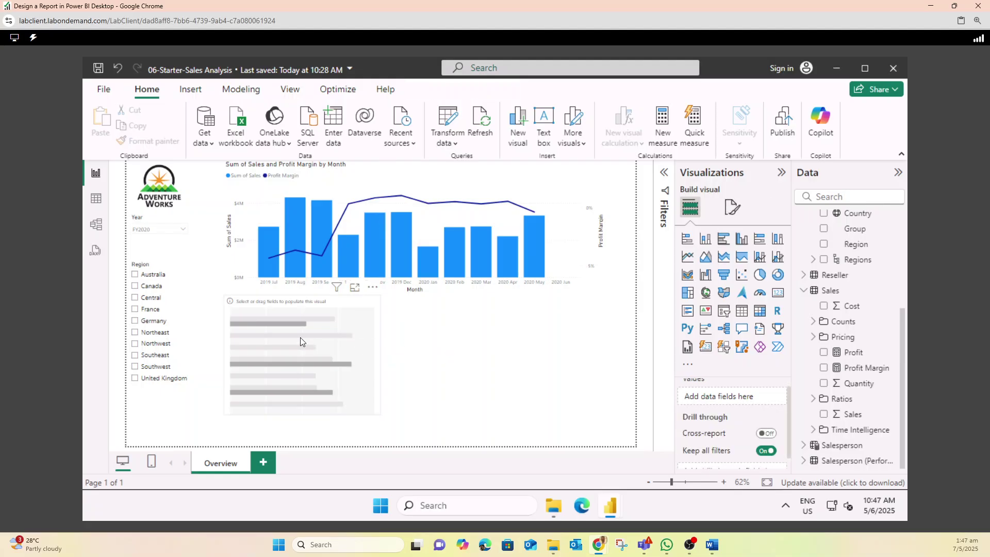
Put the Region table's Country field on the new bar chart's X-axis and the Sales table's Sales field on its Y-axis.
{"action": "left_click", "coordinate": [300, 337]}
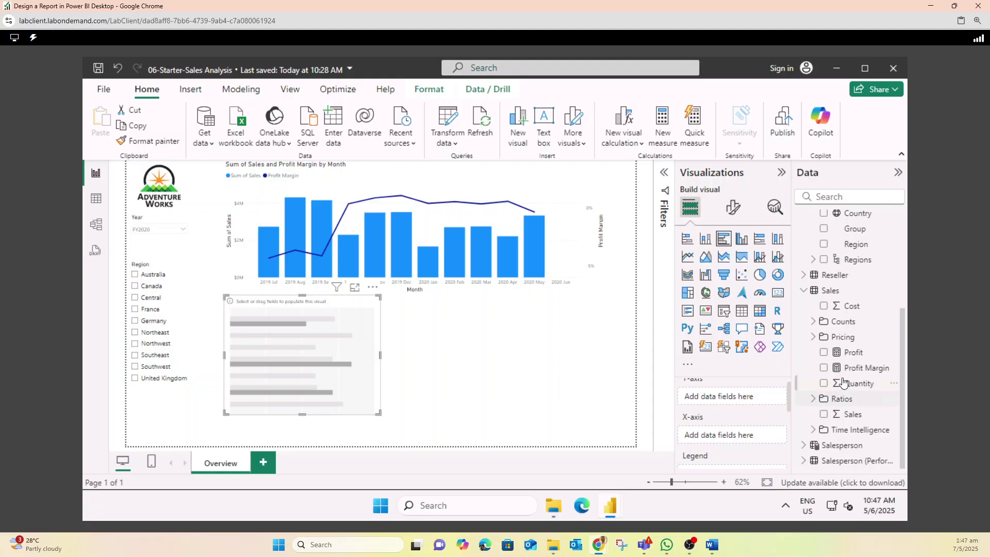
{"action": "scroll", "coordinate": [825, 375], "scroll_direction": "up", "scroll_amount": 5}
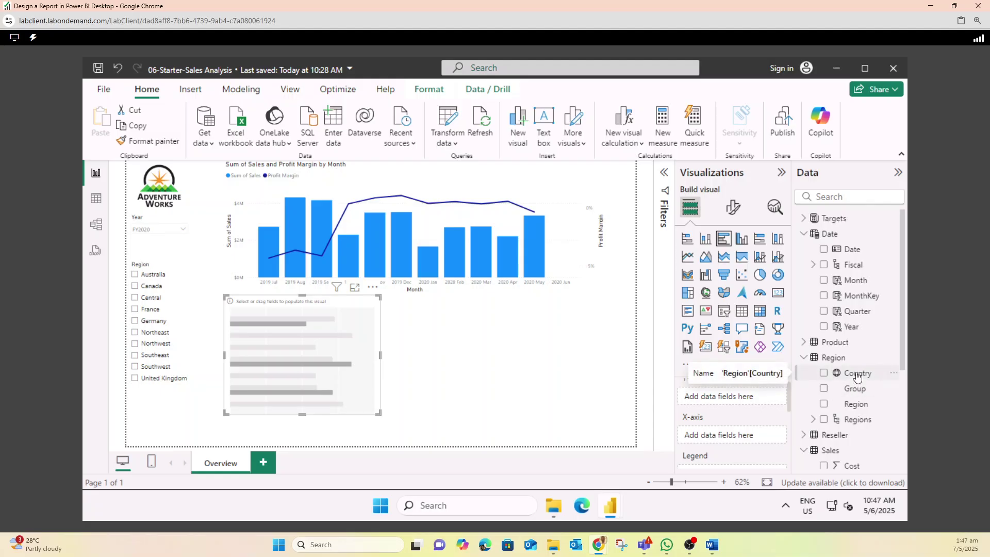
{"action": "left_click_drag", "start_coordinate": [856, 378], "coordinate": [750, 435]}
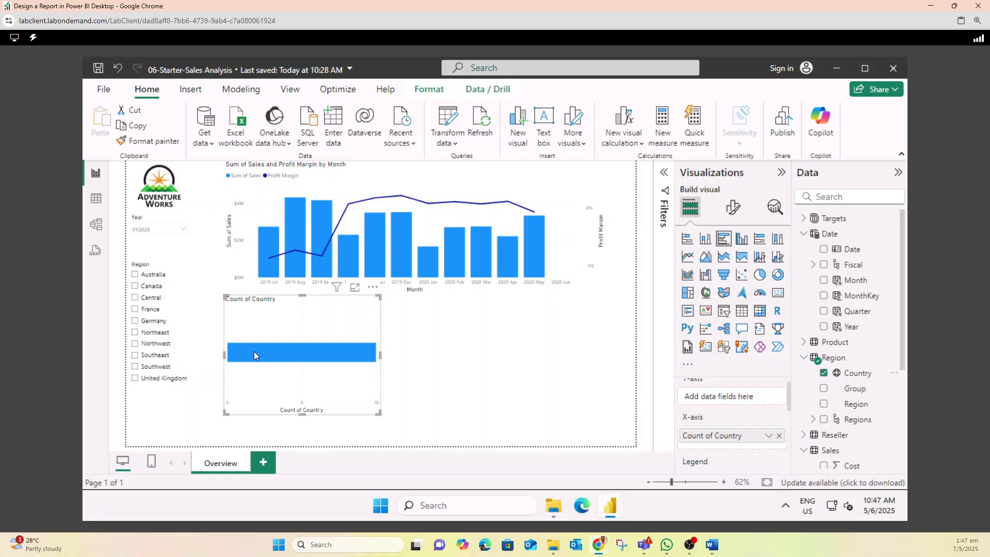
{"action": "scroll", "coordinate": [848, 382], "scroll_direction": "down", "scroll_amount": 5}
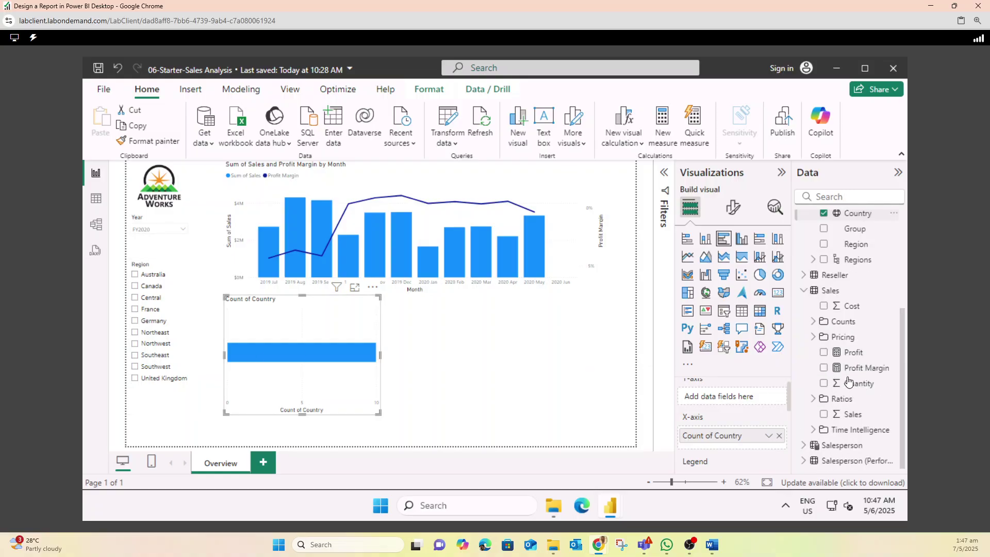
{"action": "left_click", "coordinate": [850, 415]}
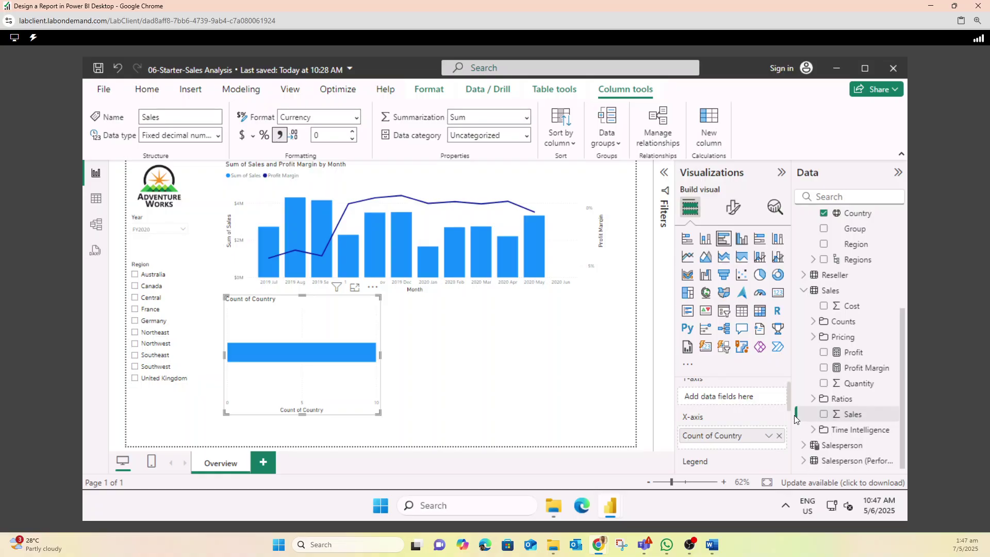
{"action": "scroll", "coordinate": [789, 400], "scroll_direction": "down", "scroll_amount": 2}
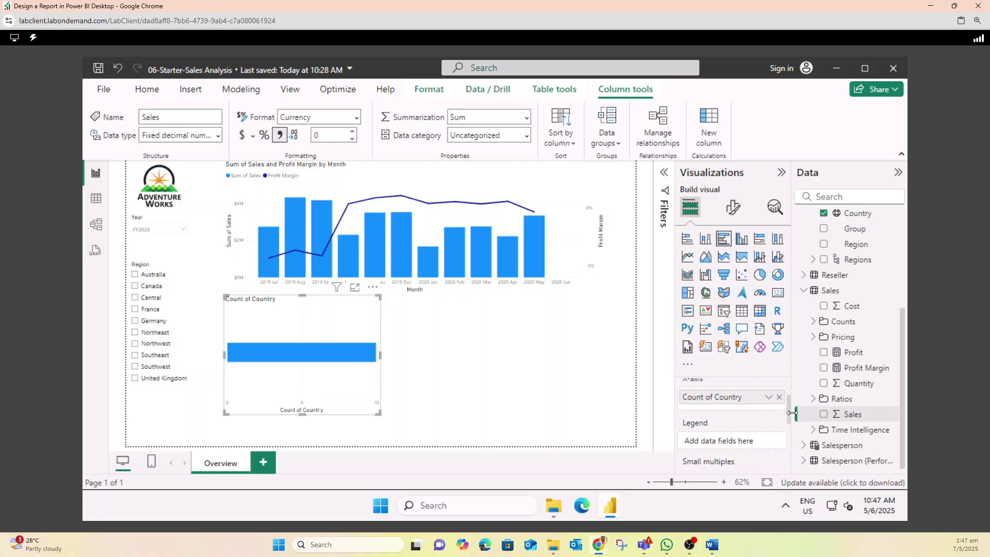
{"action": "scroll", "coordinate": [791, 407], "scroll_direction": "down", "scroll_amount": 2}
{"action": "scroll", "coordinate": [791, 399], "scroll_direction": "up", "scroll_amount": 4}
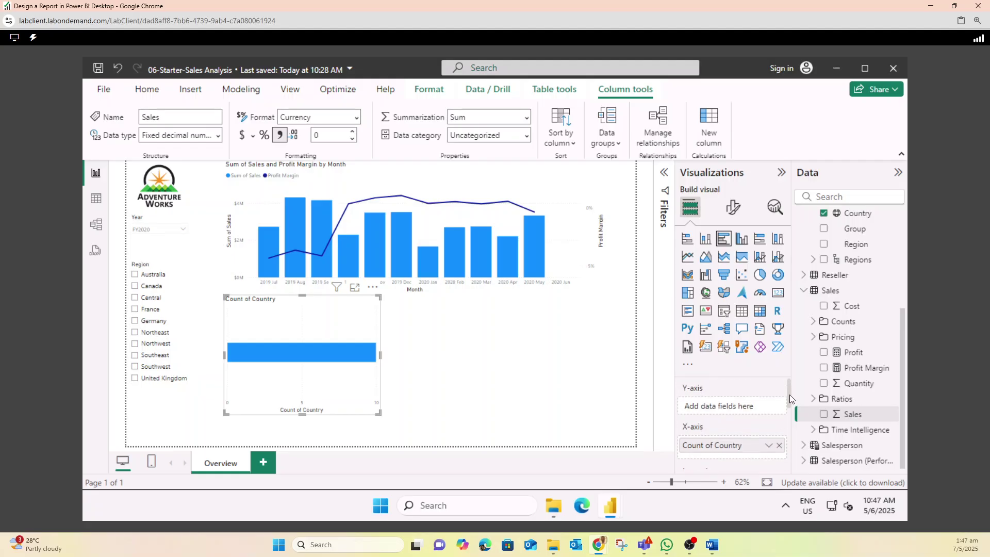
{"action": "left_click_drag", "start_coordinate": [845, 414], "coordinate": [752, 412]}
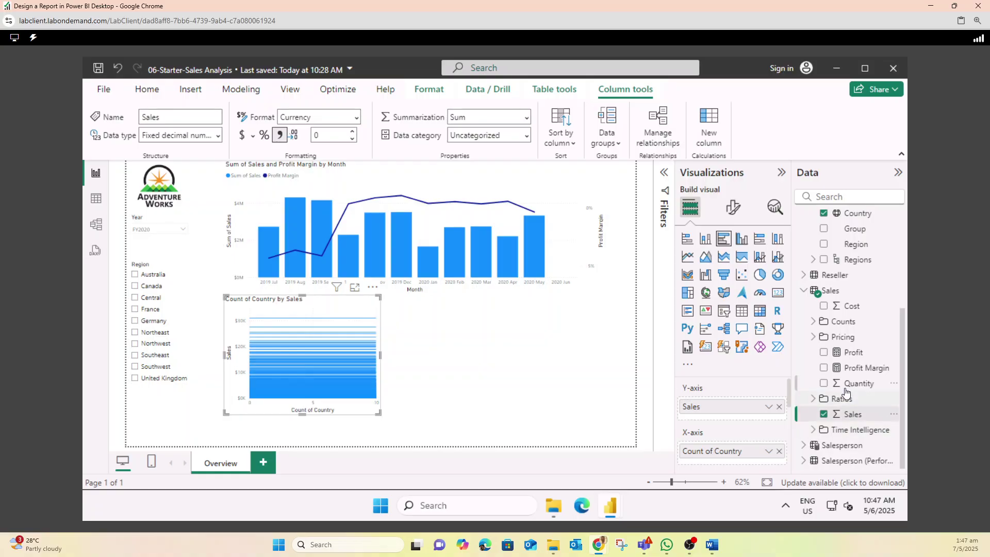
Add the Product table's Category field to the bar chart's legend.
{"action": "scroll", "coordinate": [846, 392], "scroll_direction": "up", "scroll_amount": 3}
{"action": "scroll", "coordinate": [845, 392], "scroll_direction": "down", "scroll_amount": 3}
{"action": "left_click", "coordinate": [803, 291]}
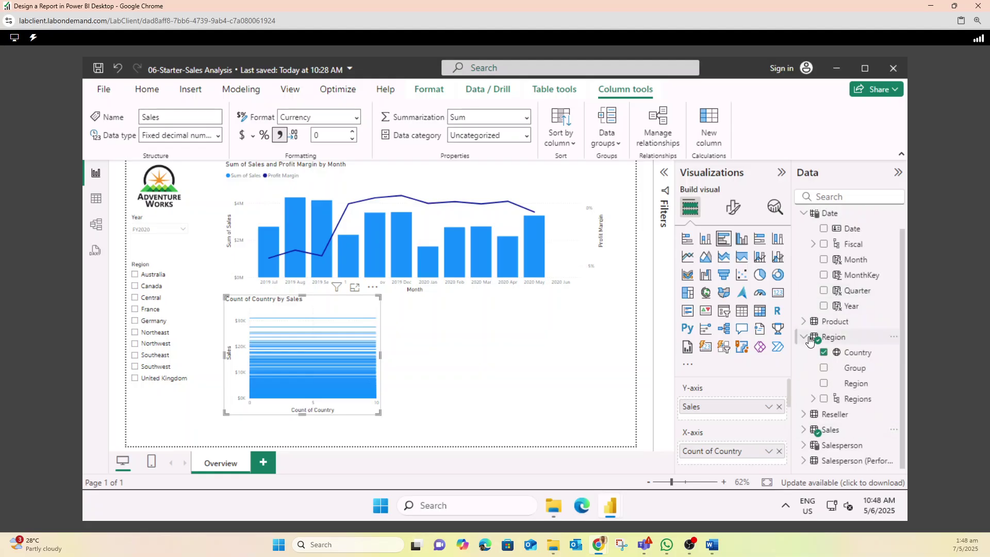
{"action": "left_click", "coordinate": [803, 322]}
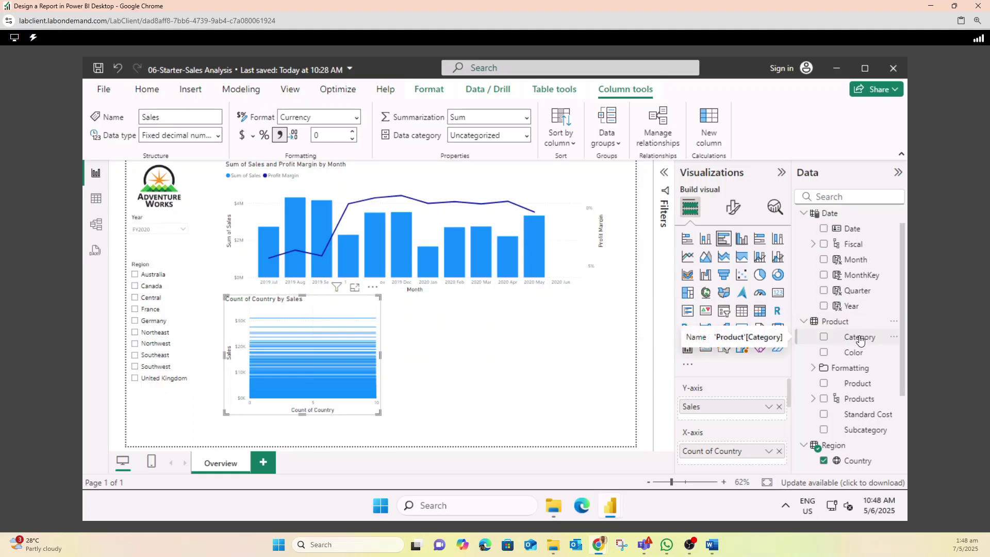
{"action": "scroll", "coordinate": [724, 414], "scroll_direction": "down", "scroll_amount": 3}
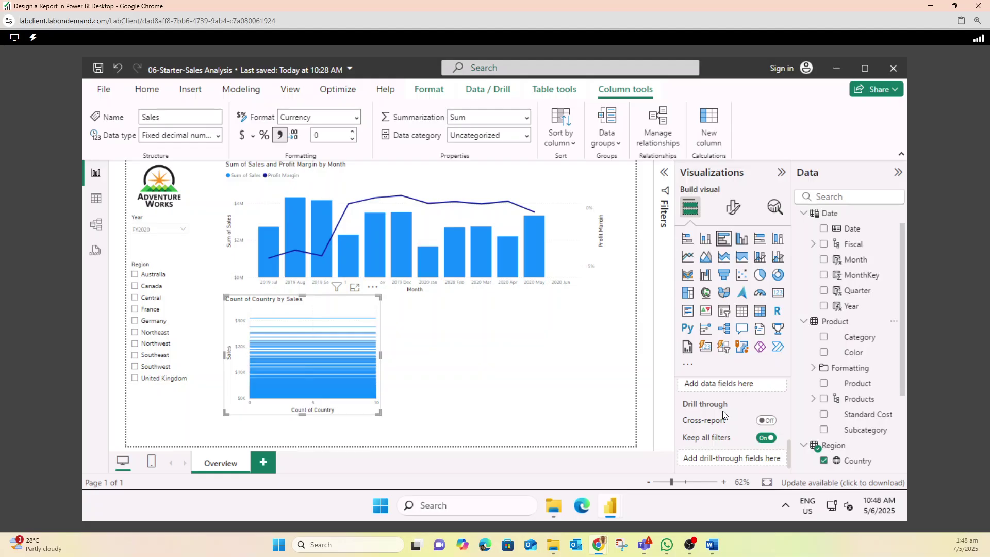
{"action": "scroll", "coordinate": [724, 414], "scroll_direction": "up", "scroll_amount": 2}
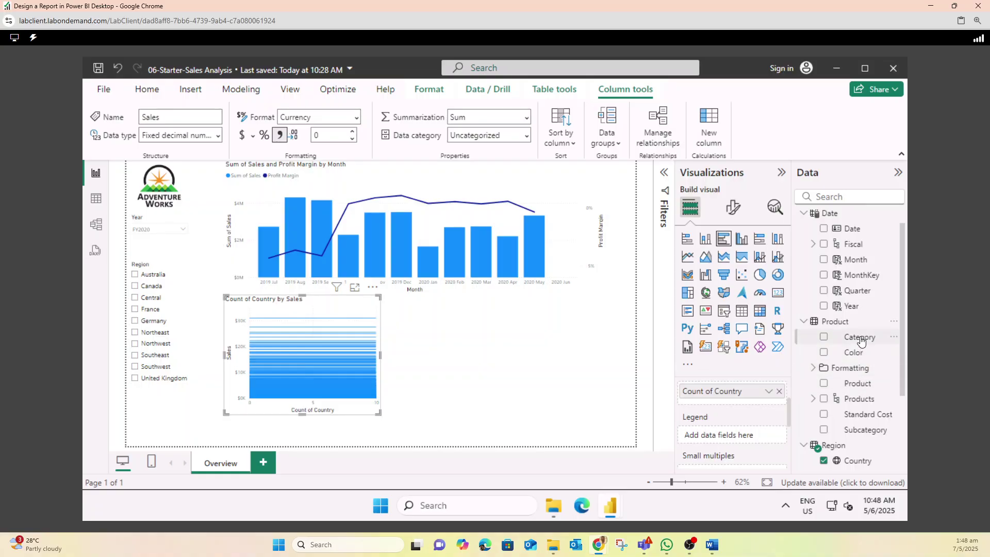
{"action": "left_click_drag", "start_coordinate": [858, 338], "coordinate": [744, 438]}
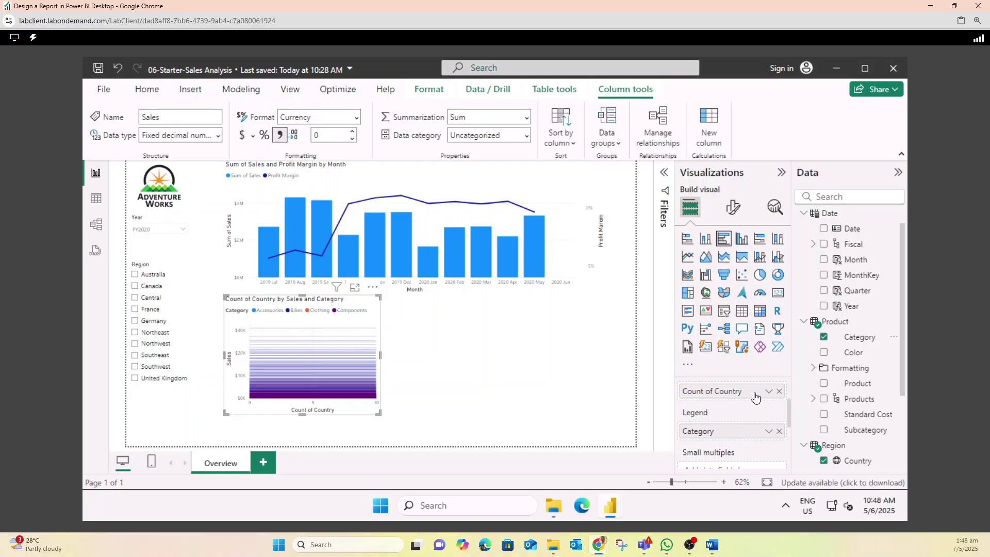
Remove Count of Country from the bar chart's X-axis after checking the field's aggregation and move options.
{"action": "left_click", "coordinate": [773, 390]}
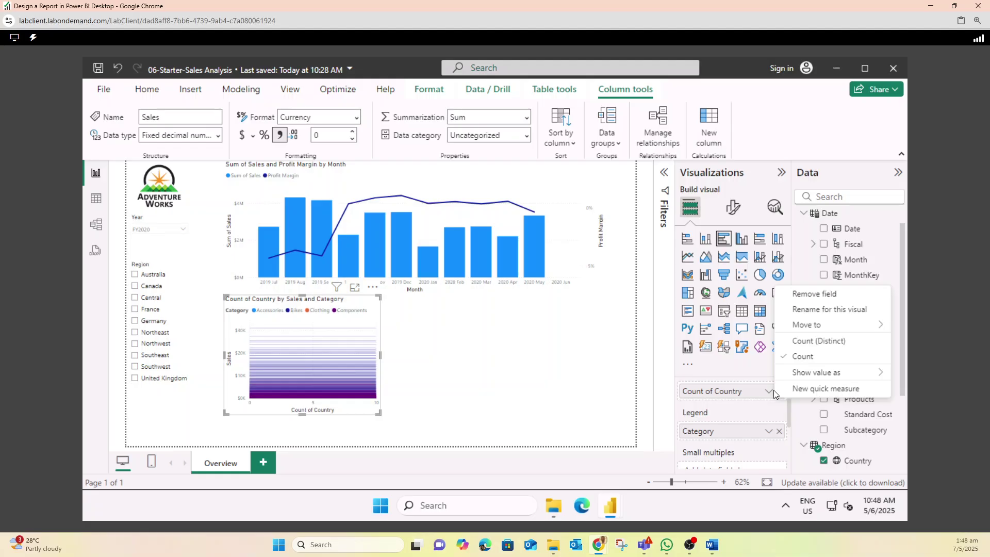
{"action": "key", "text": "Up"}
{"action": "key", "text": "Up"}
{"action": "key", "text": "Up"}
{"action": "key", "text": "Up"}
{"action": "key", "text": "Up"}
{"action": "key", "text": "Right"}
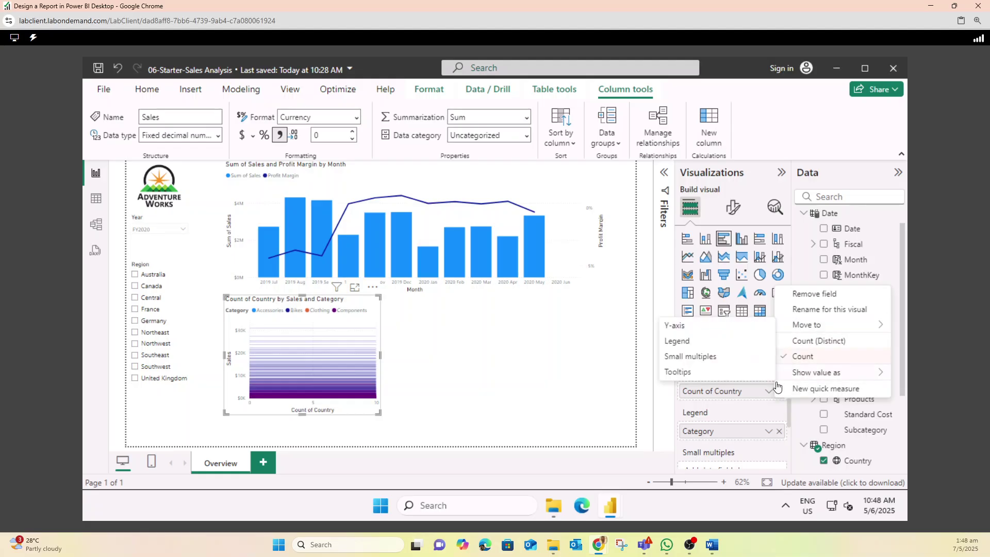
{"action": "left_click", "coordinate": [696, 395]}
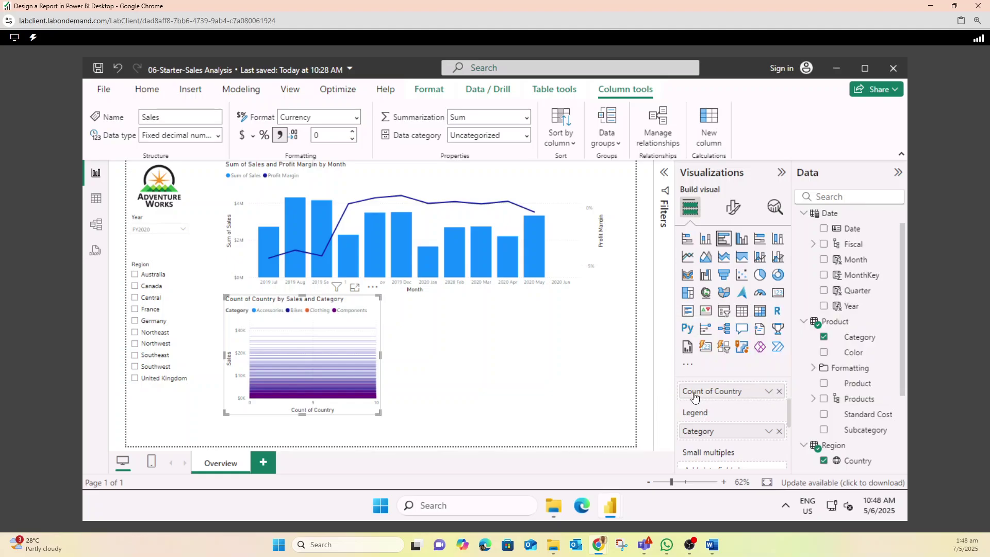
{"action": "left_click", "coordinate": [779, 392]}
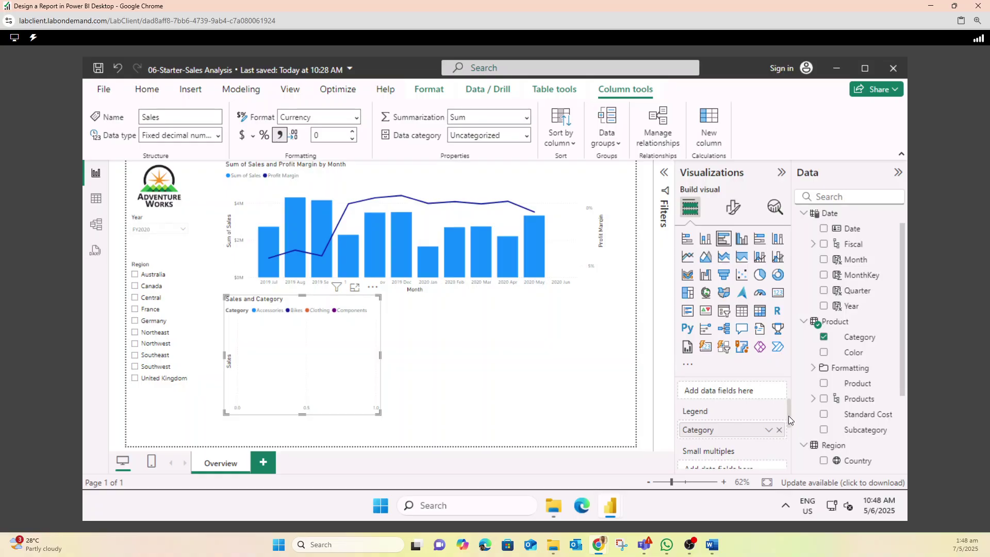
Try the Region table's Country field on the bar chart's X-axis again, and remove it from there.
{"action": "mouse_move", "coordinate": [788, 416]}
{"action": "left_mouse_down"}
{"action": "mouse_move", "coordinate": [785, 390]}
{"action": "mouse_move", "coordinate": [787, 413]}
{"action": "left_mouse_up"}
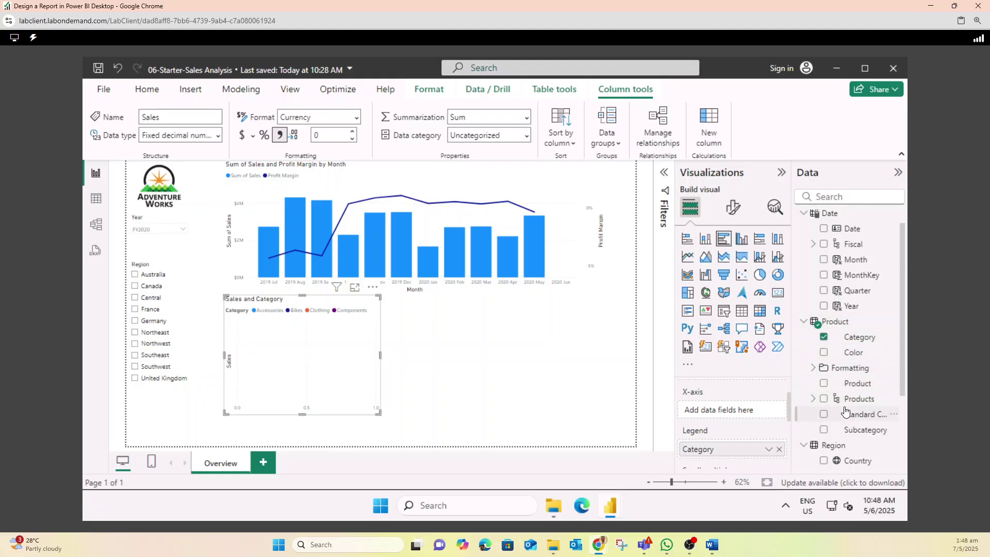
{"action": "scroll", "coordinate": [842, 409], "scroll_direction": "down", "scroll_amount": 3}
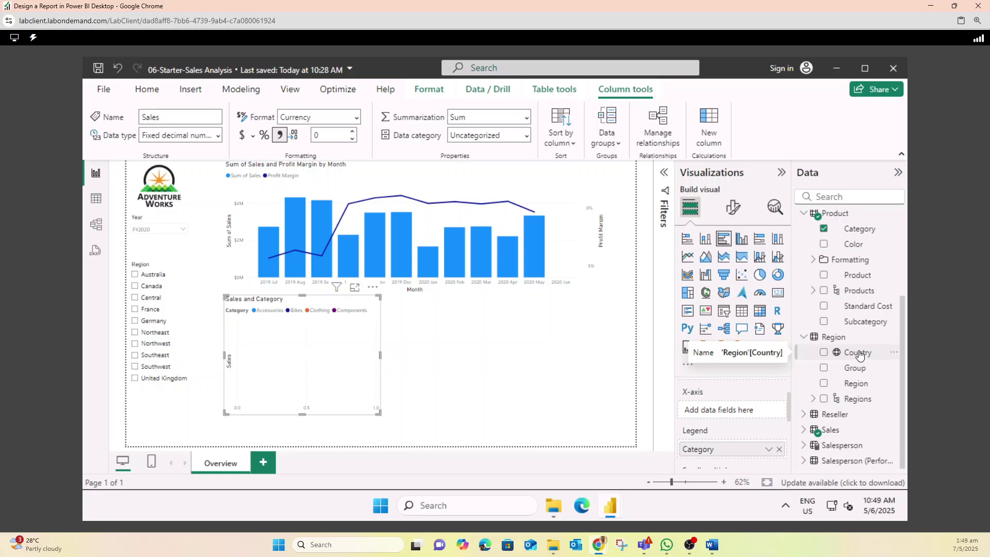
{"action": "left_click_drag", "start_coordinate": [859, 355], "coordinate": [742, 410]}
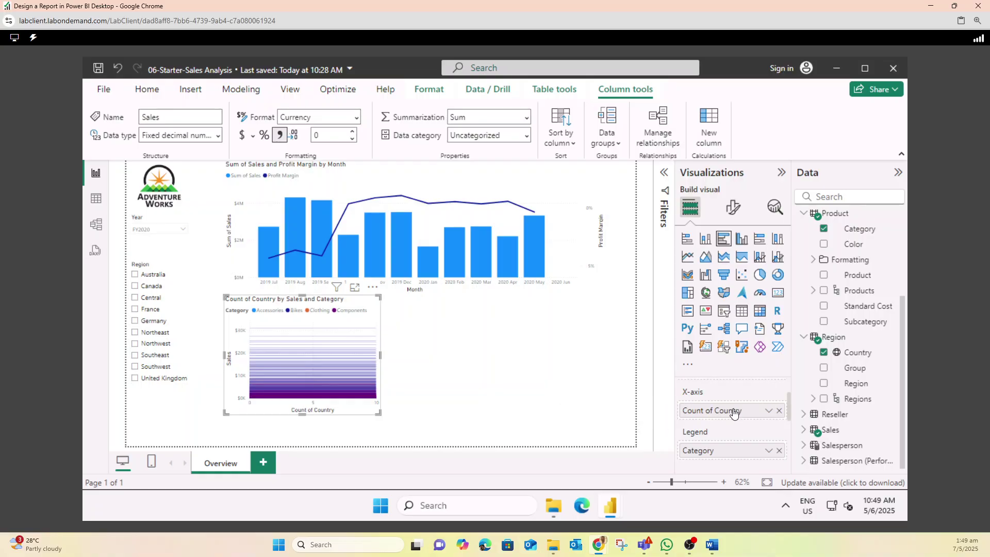
{"action": "left_click", "coordinate": [861, 356]}
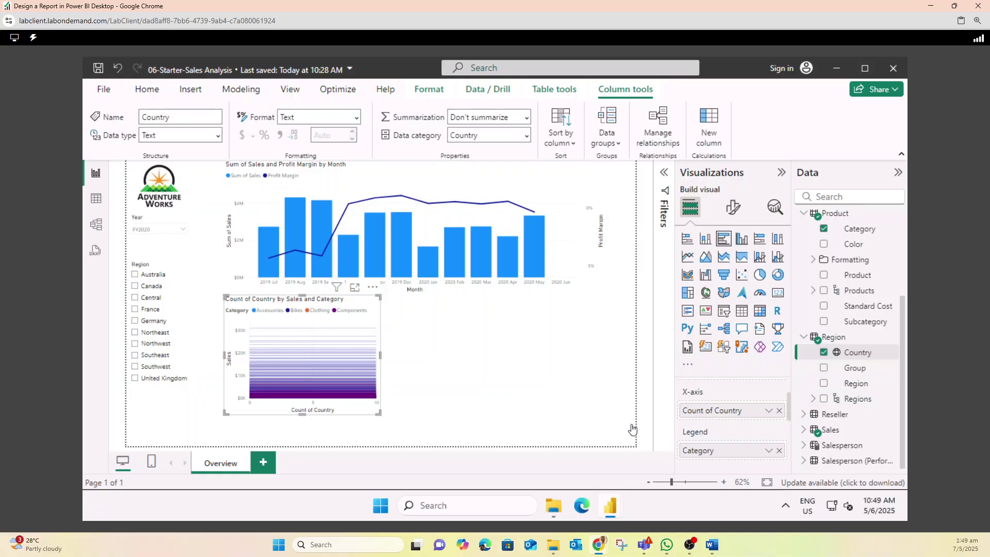
{"action": "left_click", "coordinate": [778, 410]}
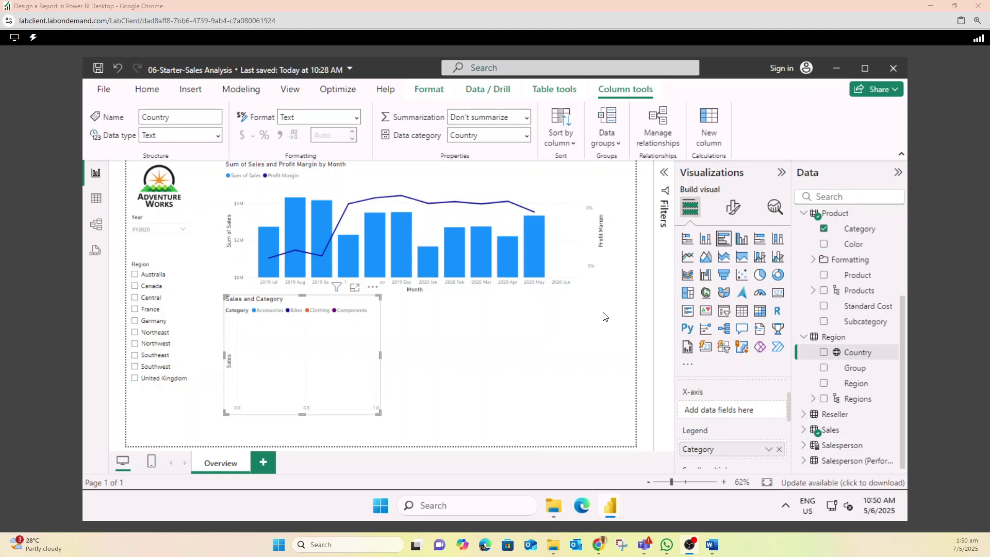
Change the lower chart to a stacked column chart and add the Region table's Country field to its Y-axis.
{"action": "left_click", "coordinate": [340, 357]}
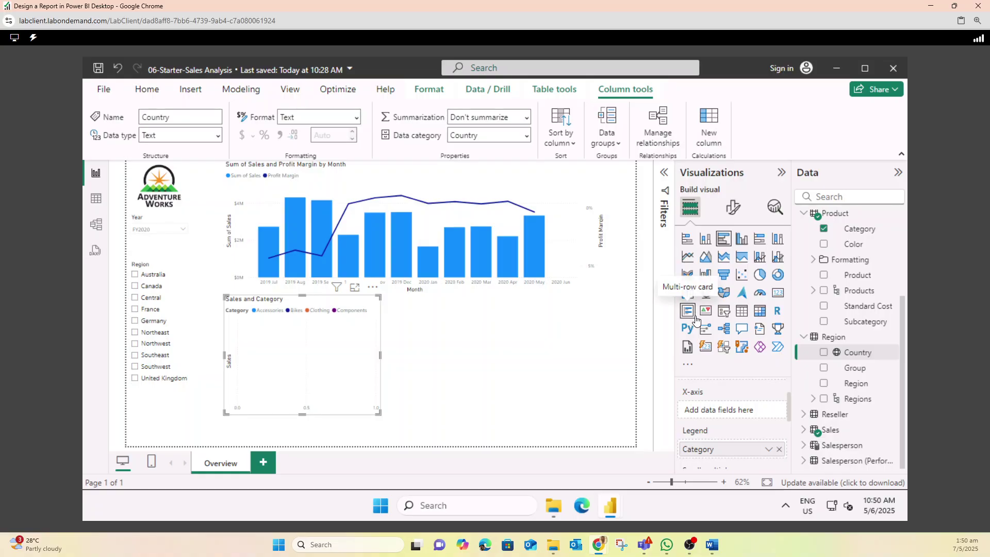
{"action": "left_click", "coordinate": [706, 240]}
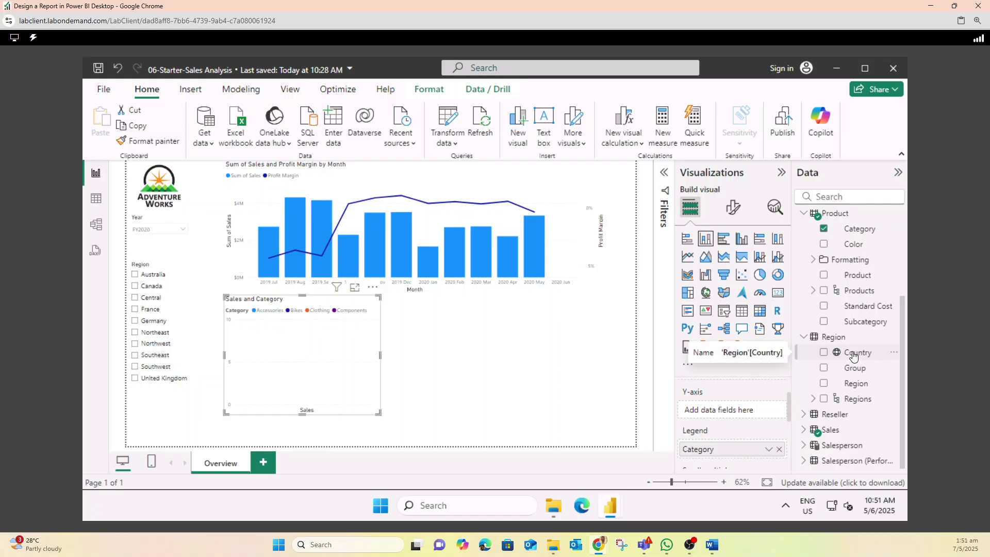
{"action": "left_click_drag", "start_coordinate": [853, 356], "coordinate": [758, 411]}
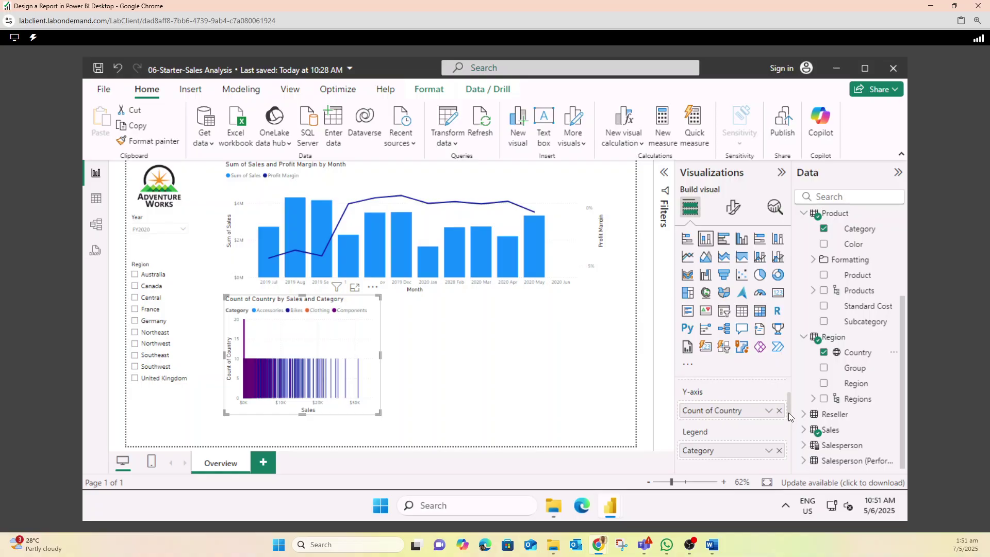
Rework the stacked column chart by removing Count of Country, moving Sales to the Y-axis and placing the Region table's Country on the X-axis.
{"action": "left_click_drag", "start_coordinate": [787, 417], "coordinate": [787, 403]}
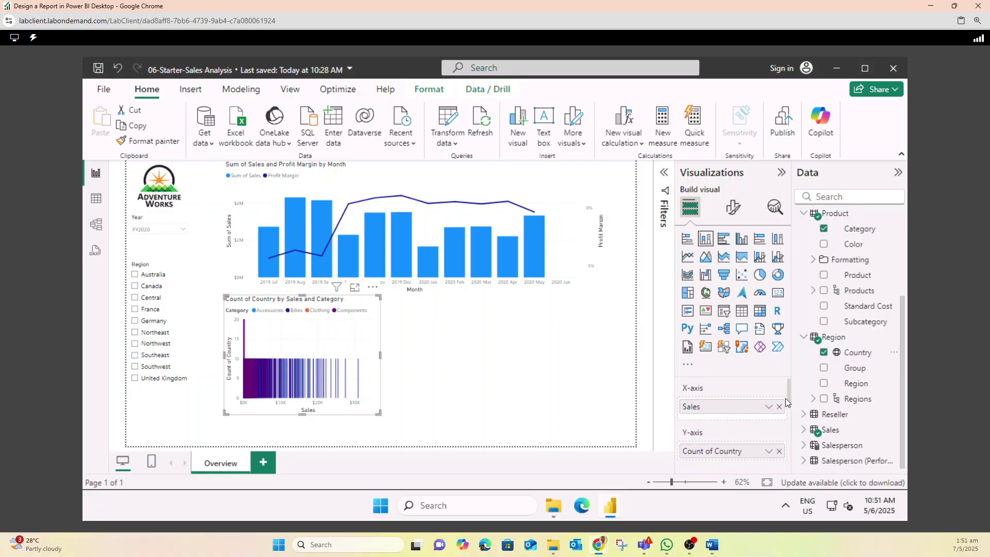
{"action": "scroll", "coordinate": [785, 401], "scroll_direction": "down", "scroll_amount": 1}
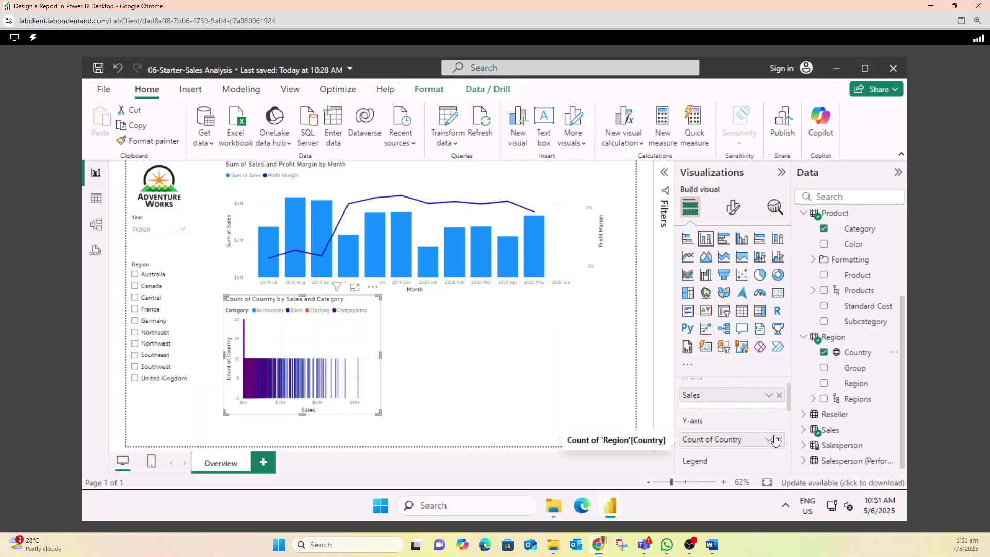
{"action": "left_click", "coordinate": [779, 439]}
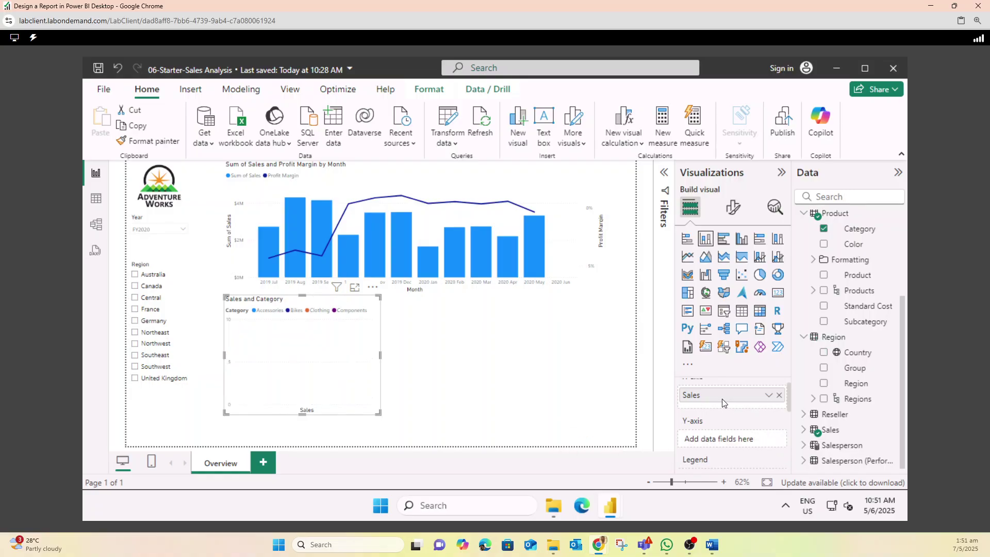
{"action": "left_click_drag", "start_coordinate": [720, 399], "coordinate": [716, 442]}
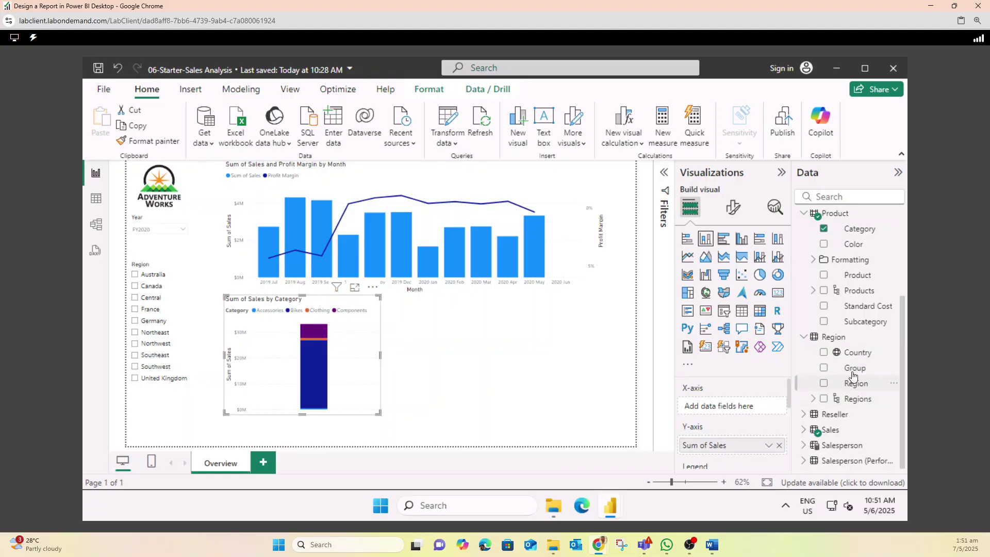
{"action": "left_click_drag", "start_coordinate": [854, 356], "coordinate": [748, 409]}
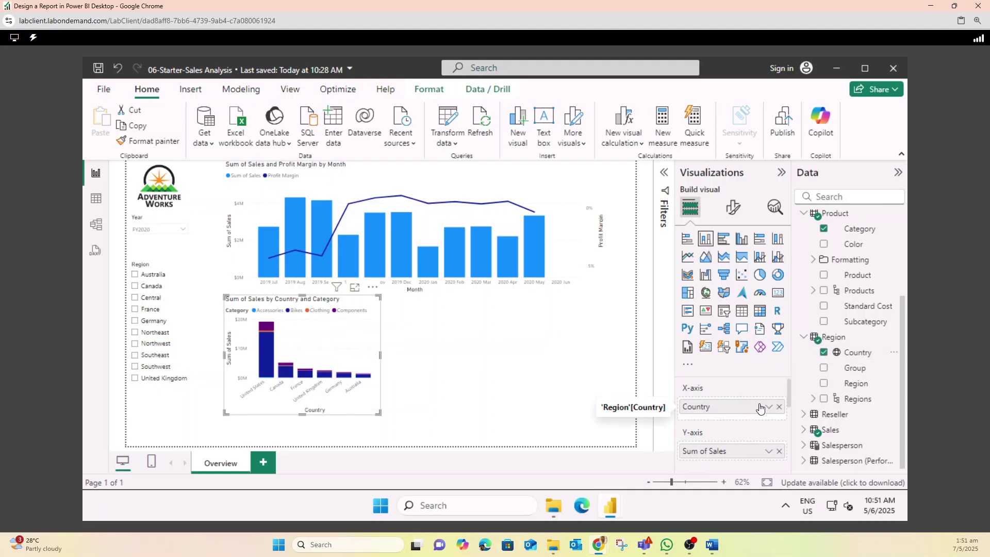
Insert a clustered bar chart beside the stacked column chart, narrow it from its inner edge and widen the column chart to meet it.
{"action": "left_click", "coordinate": [454, 373]}
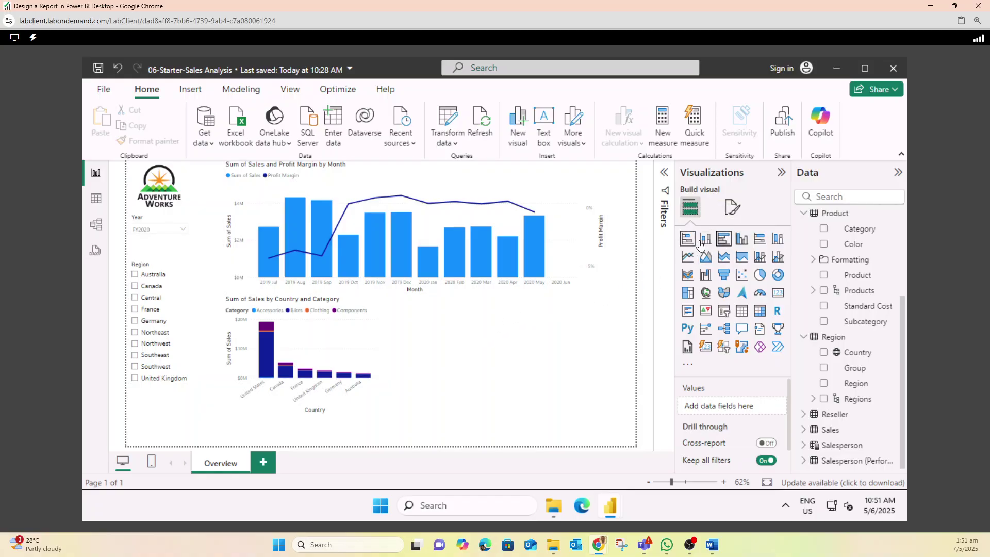
{"action": "left_click", "coordinate": [723, 239]}
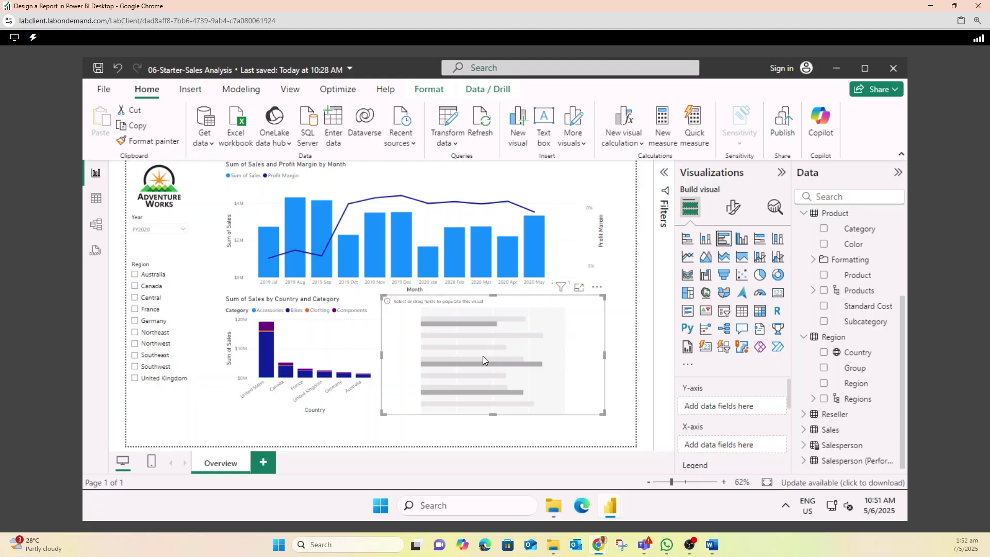
{"action": "left_click_drag", "start_coordinate": [384, 360], "coordinate": [414, 352]}
{"action": "left_click", "coordinate": [373, 357]}
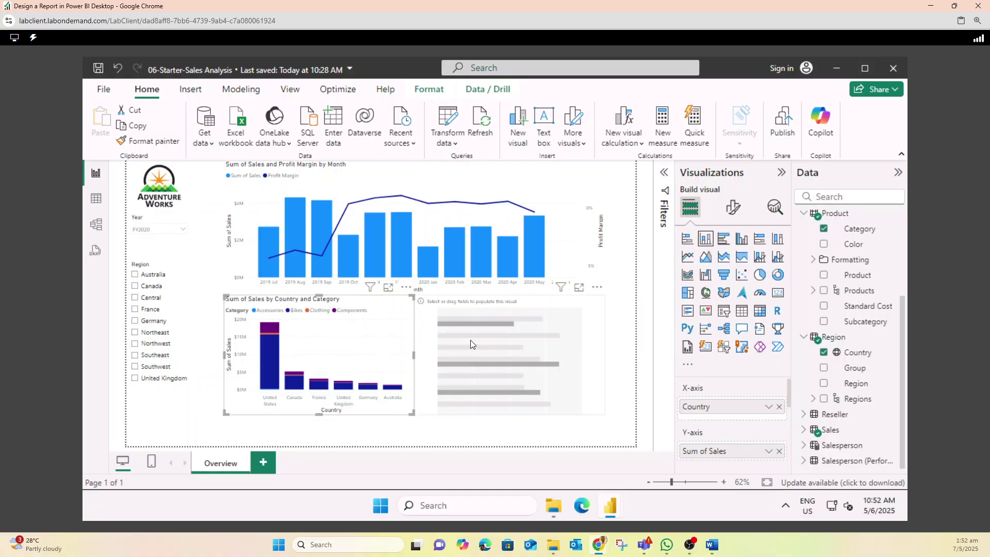
Populate the new clustered bar chart with the Product table's Category on the Y-axis and the Sales table's Quantity on the X-axis.
{"action": "left_click", "coordinate": [472, 345]}
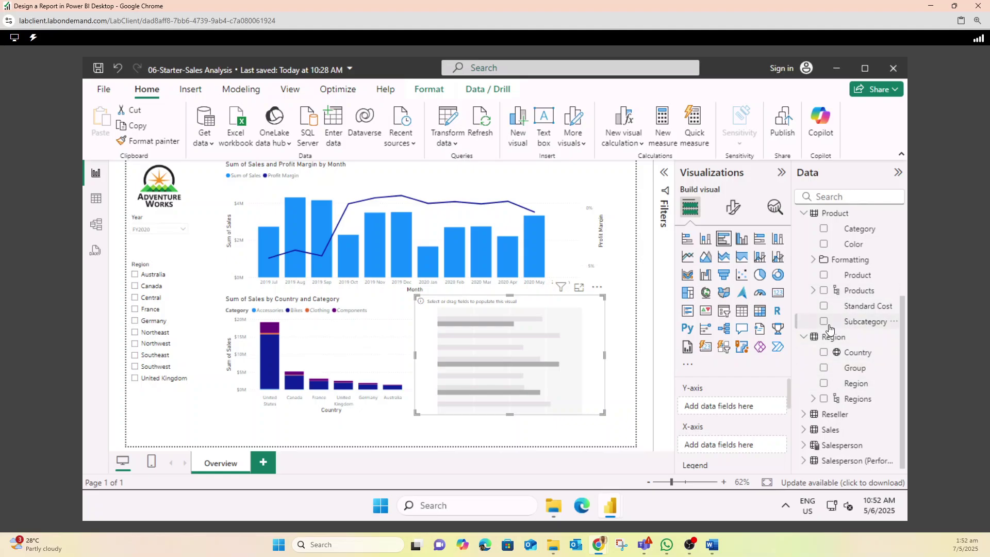
{"action": "left_click_drag", "start_coordinate": [847, 232], "coordinate": [742, 408]}
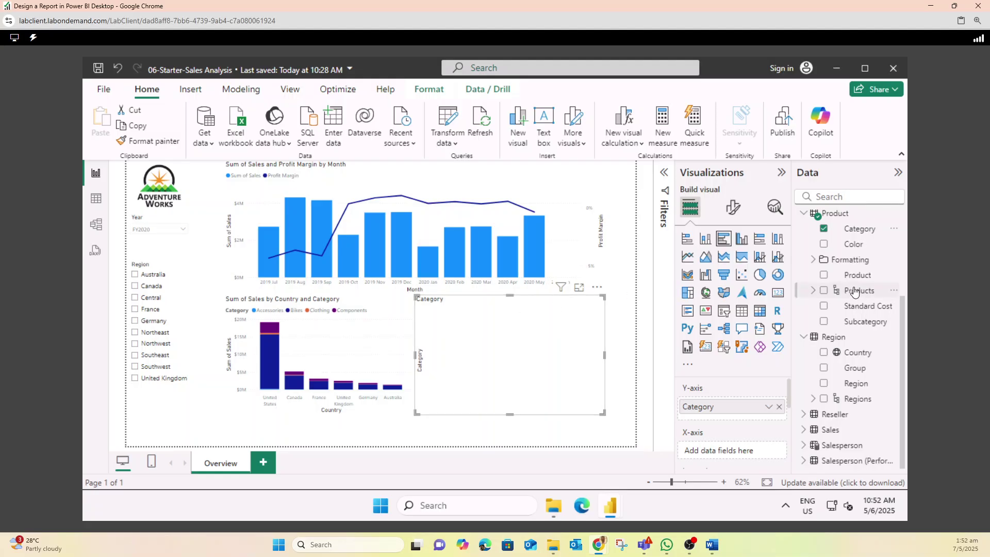
{"action": "left_click", "coordinate": [806, 430]}
{"action": "scroll", "coordinate": [871, 391], "scroll_direction": "down", "scroll_amount": 3}
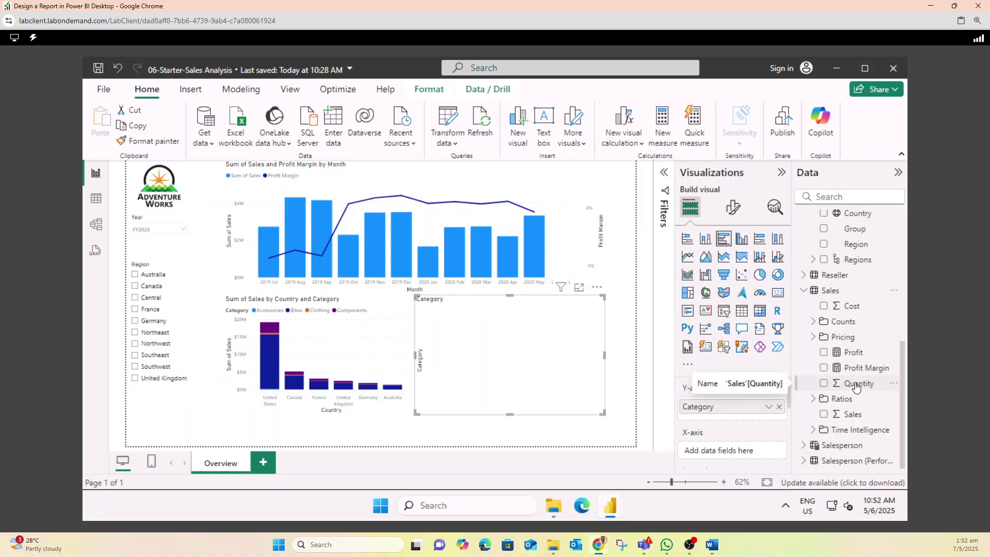
{"action": "left_click_drag", "start_coordinate": [856, 386], "coordinate": [736, 452]}
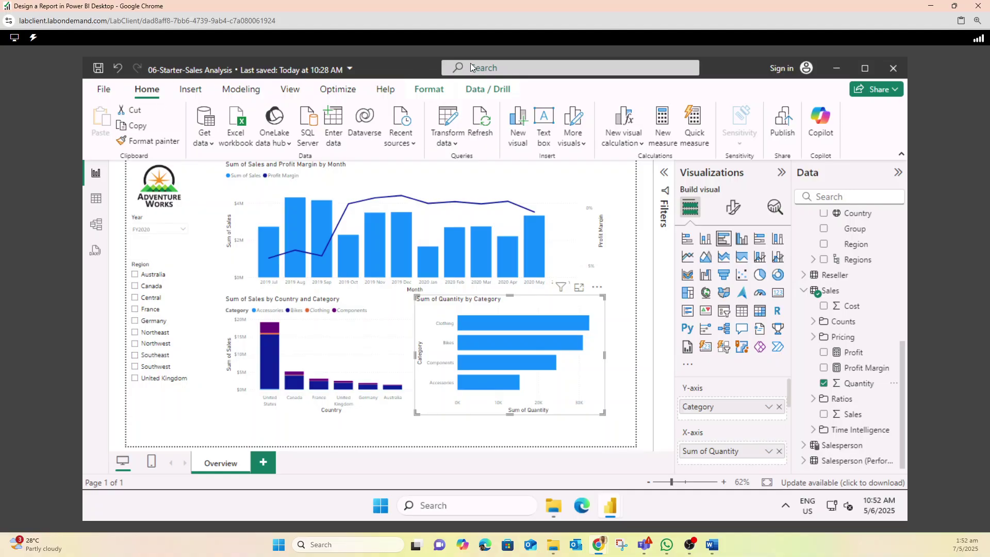
Turn on data labels for the Quantity by Category bar chart and the Sales by Country and Category column chart.
{"action": "left_click", "coordinate": [731, 209]}
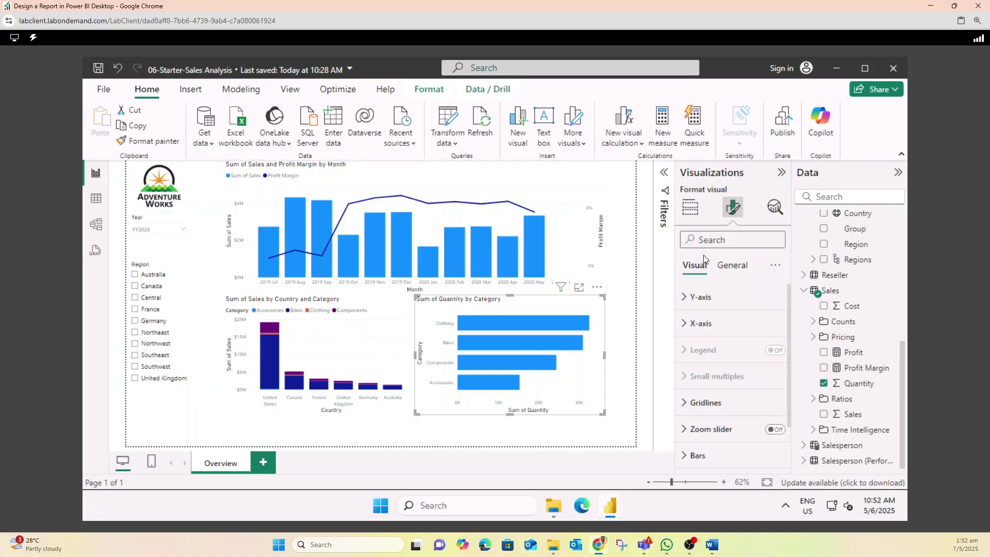
{"action": "scroll", "coordinate": [753, 318], "scroll_direction": "down", "scroll_amount": 2}
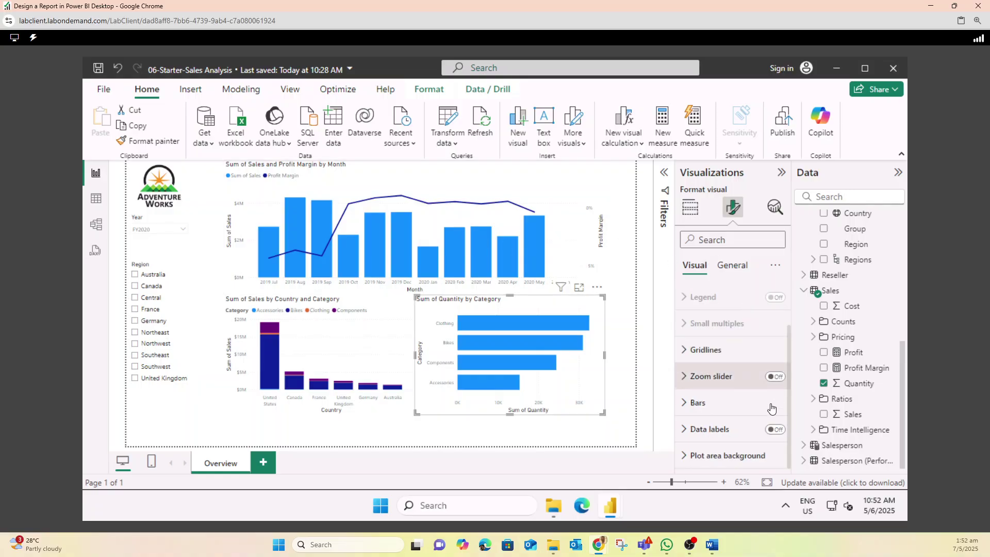
{"action": "left_click", "coordinate": [775, 429]}
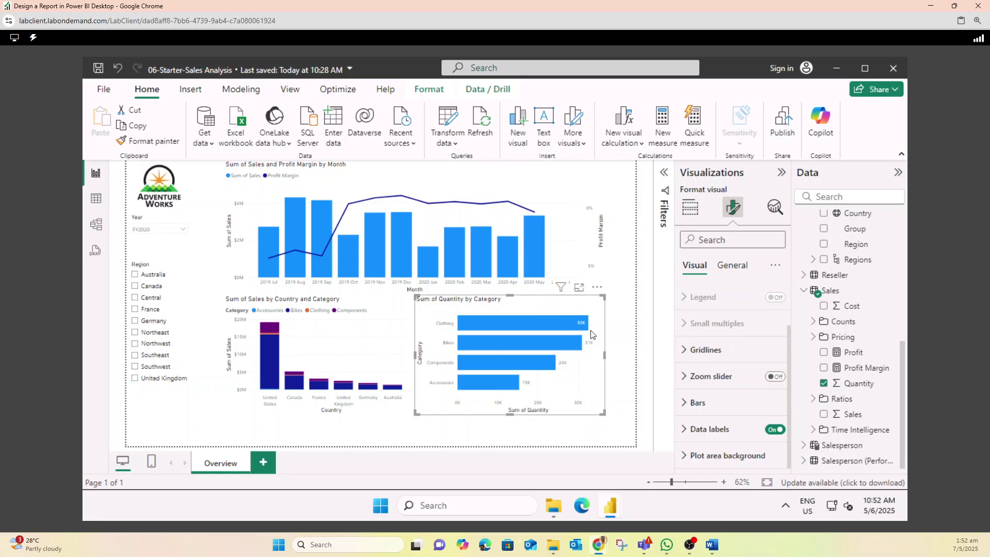
{"action": "left_click", "coordinate": [293, 339]}
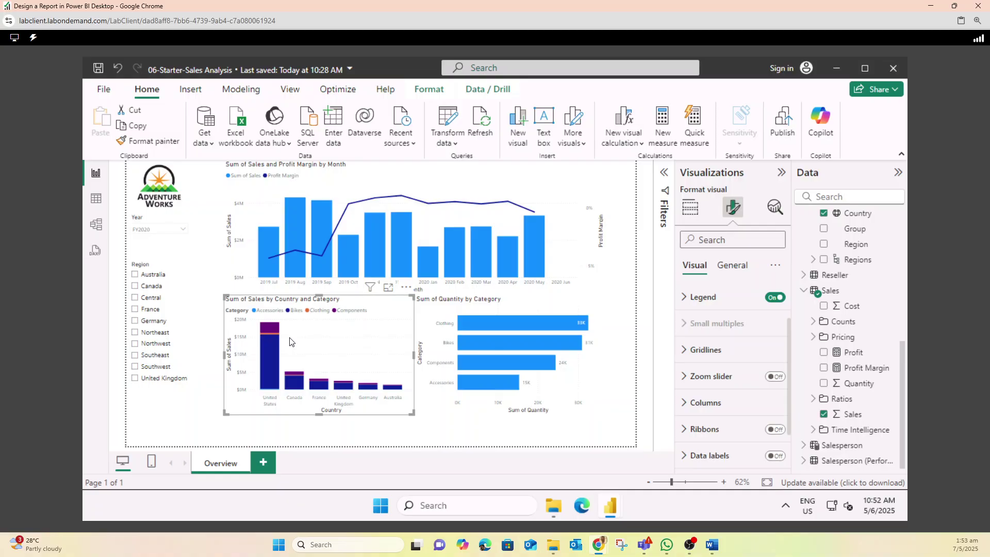
{"action": "left_click", "coordinate": [776, 455]}
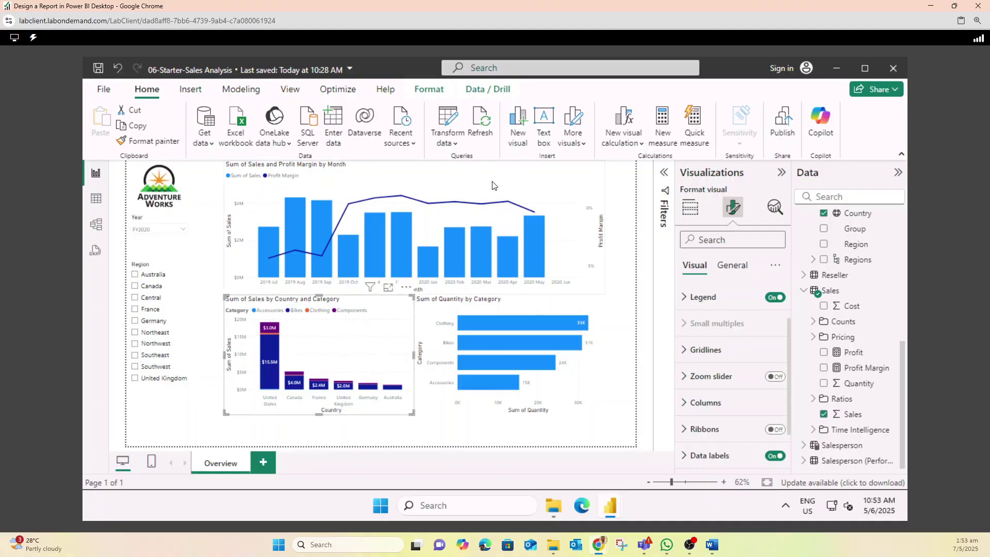
Turn on data labels for the Sales and Profit Margin by Month chart and save the report.
{"action": "left_click", "coordinate": [481, 228]}
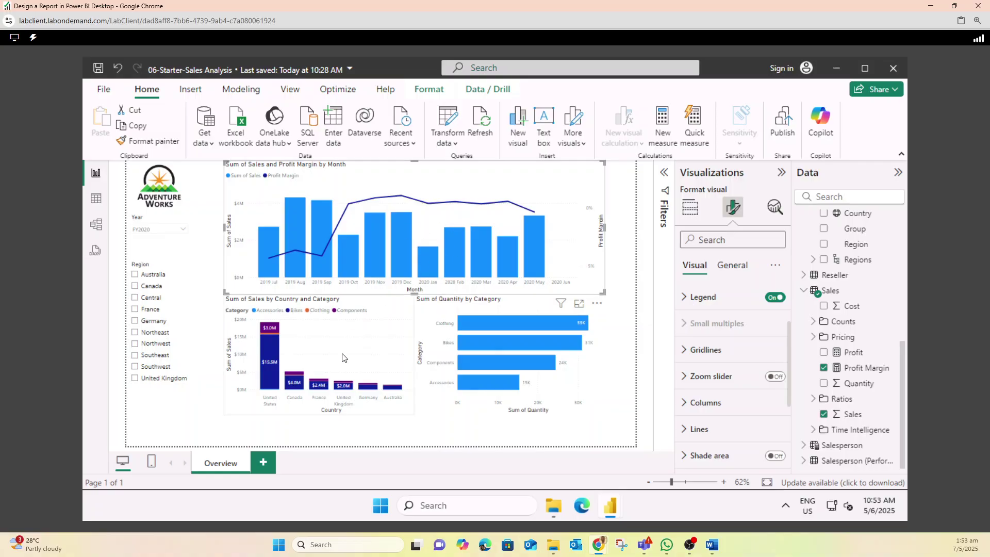
{"action": "scroll", "coordinate": [772, 407], "scroll_direction": "down", "scroll_amount": 3}
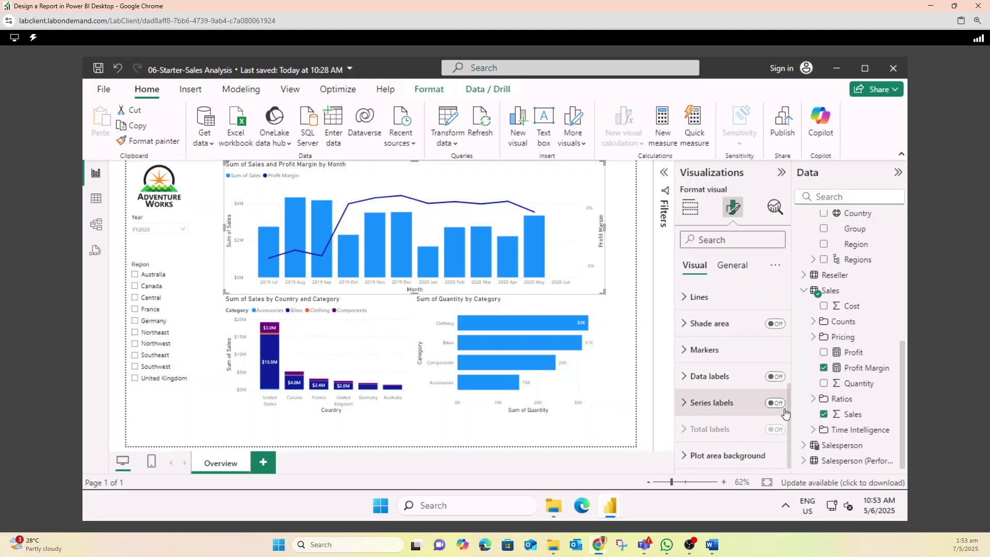
{"action": "left_click", "coordinate": [774, 377]}
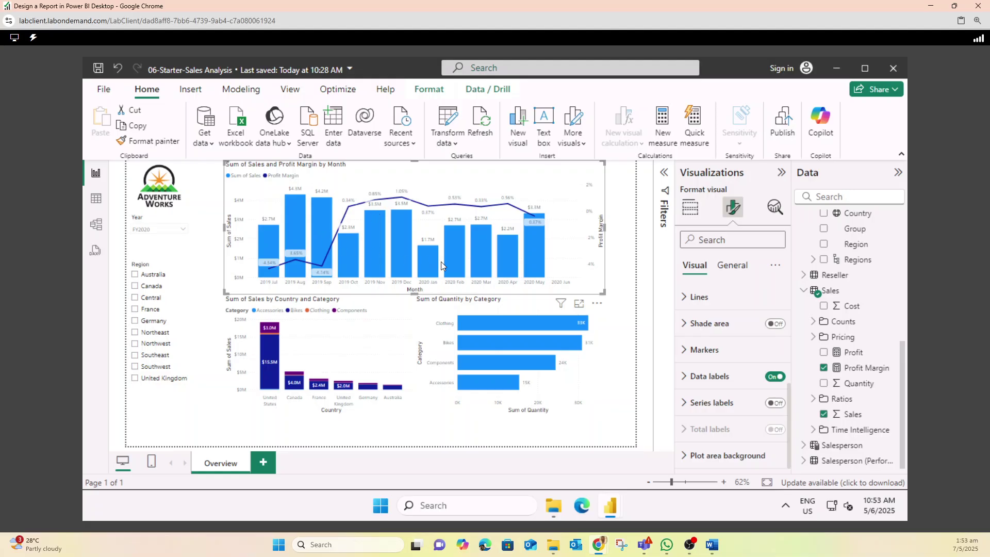
{"action": "left_click", "coordinate": [99, 70]}
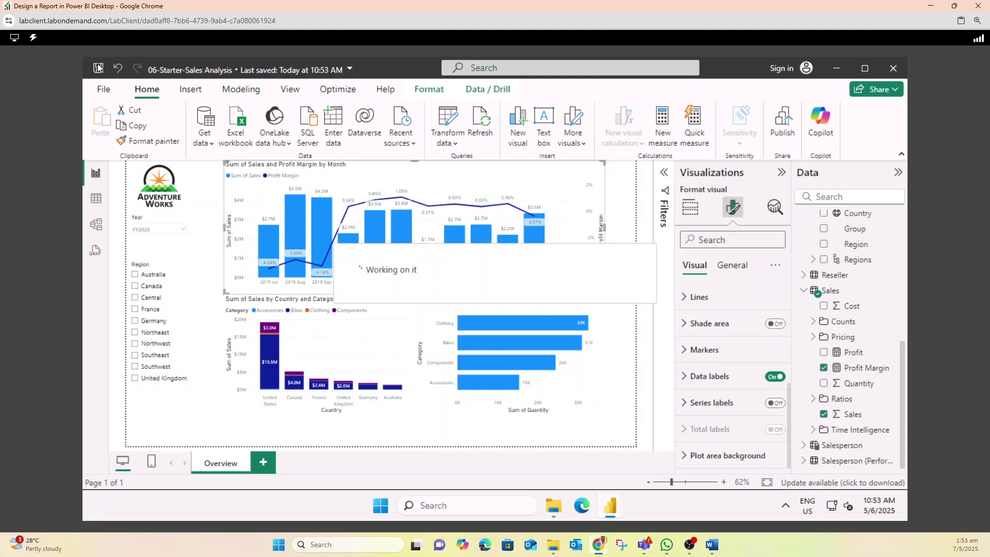